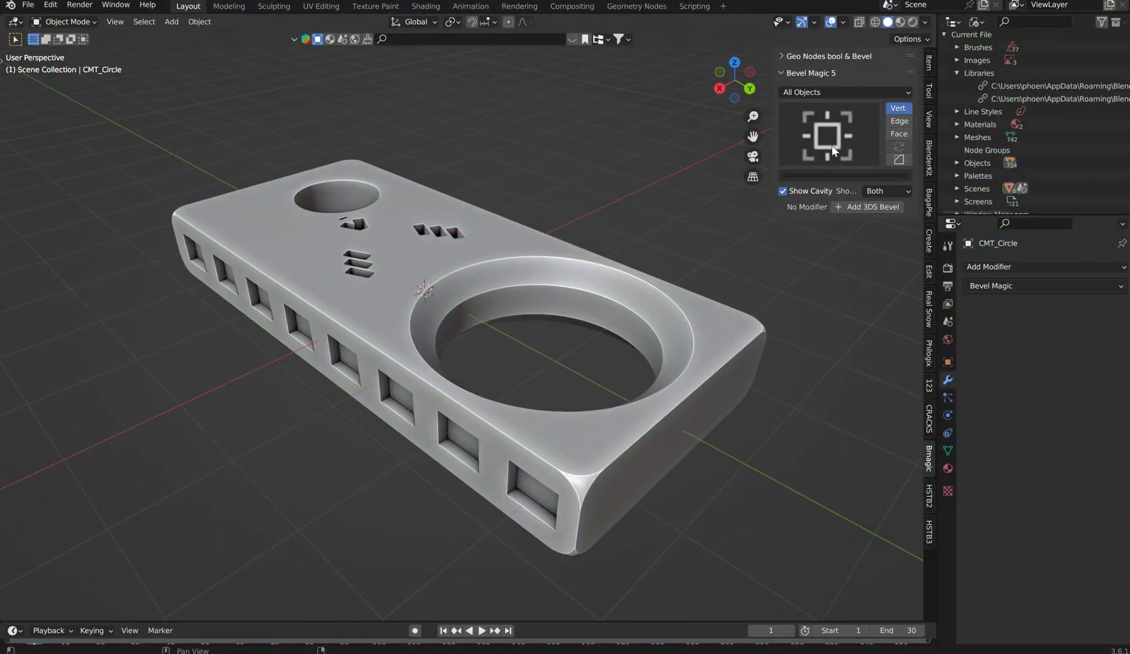
Select the large plate and choose Cube in the Bevel Magic object gallery
left_click(543, 245)
left_click(825, 121)
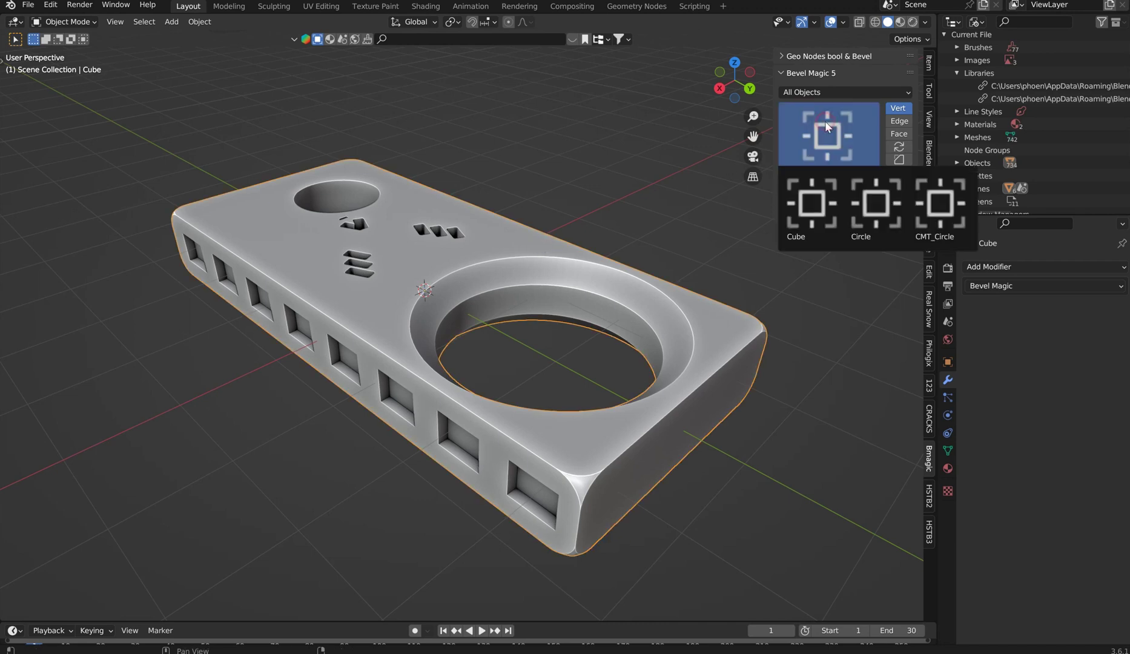
left_click(820, 201)
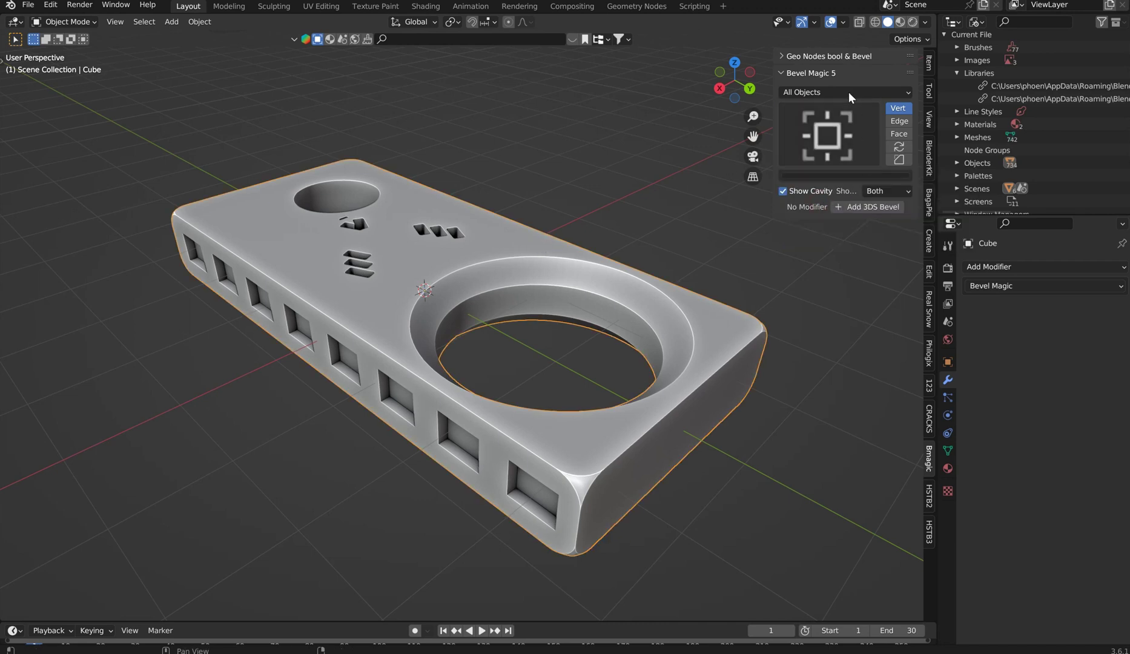
Filter the Bevel Magic object gallery by Lights and return it to All Objects
left_click(819, 92)
left_click(808, 119)
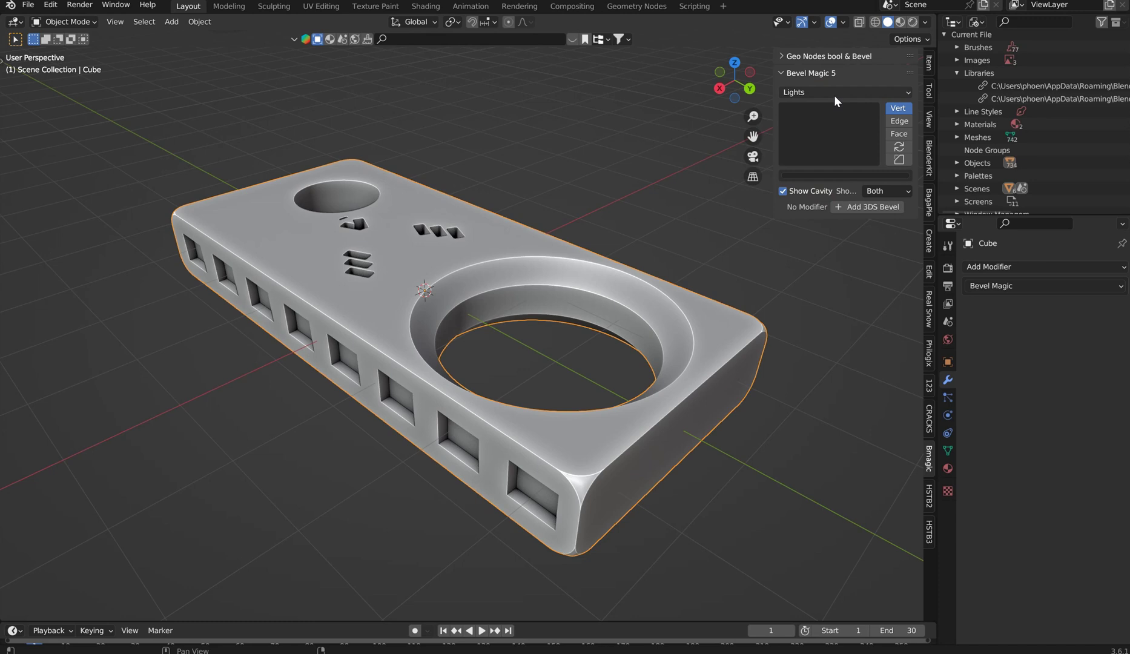
left_click(834, 95)
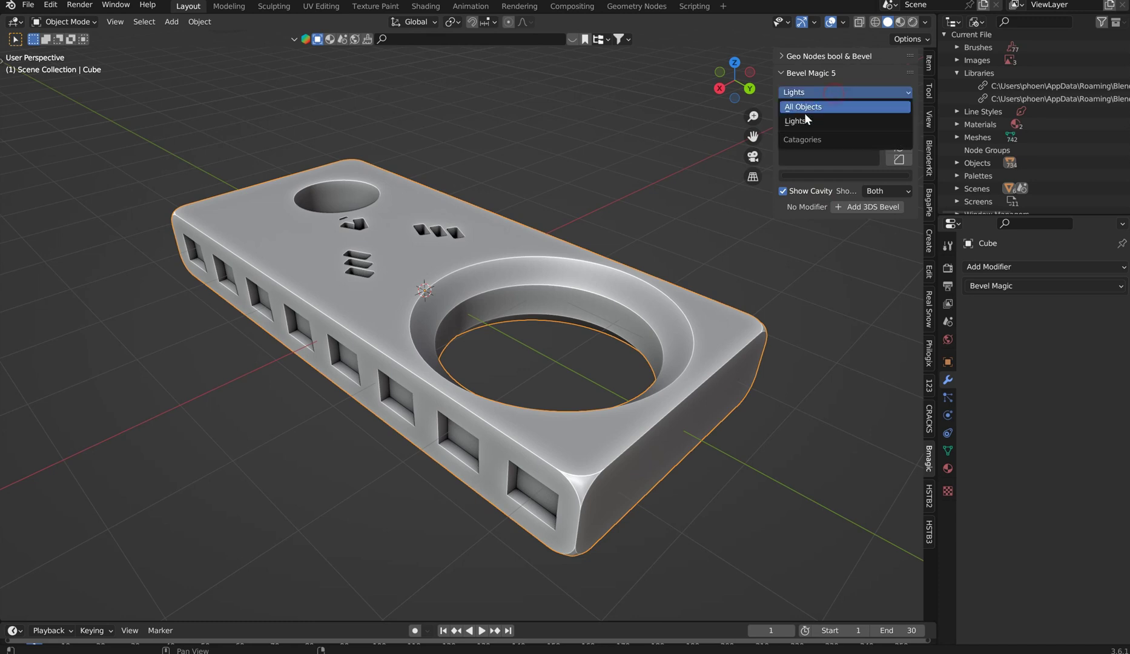
left_click(835, 106)
Use the object gallery to select Circle and CMT_Circle in turn and return to Cube
left_click(841, 125)
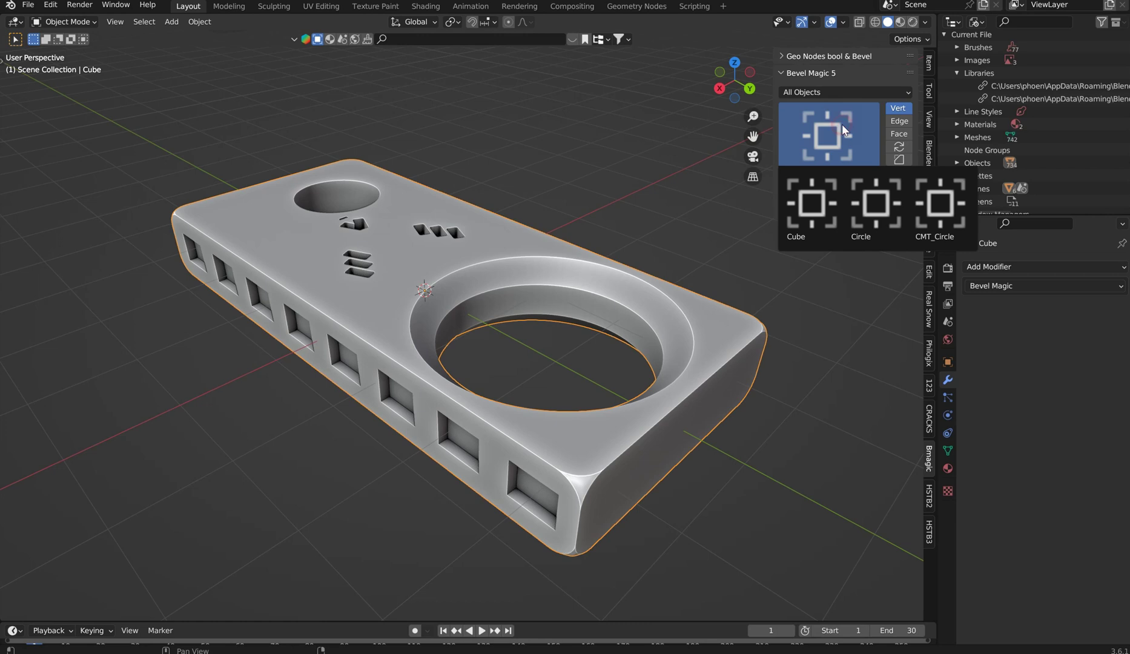
left_click(876, 209)
scroll(574, 181, "down", 1)
scroll(540, 210, "down", 3)
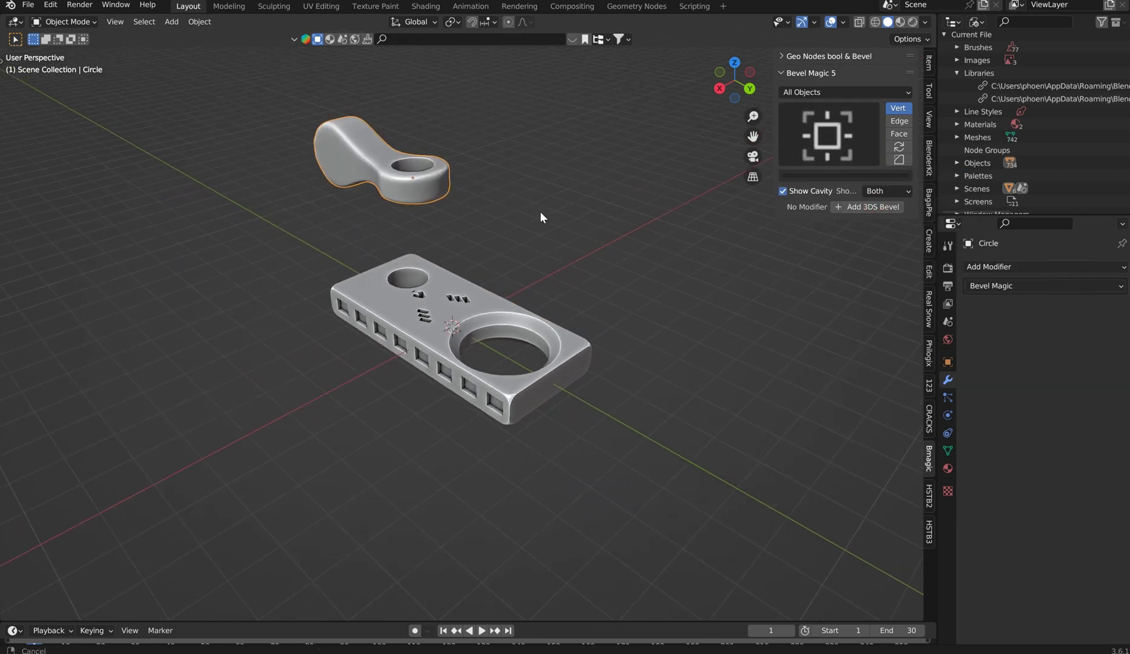
left_click(844, 136)
left_click(921, 211)
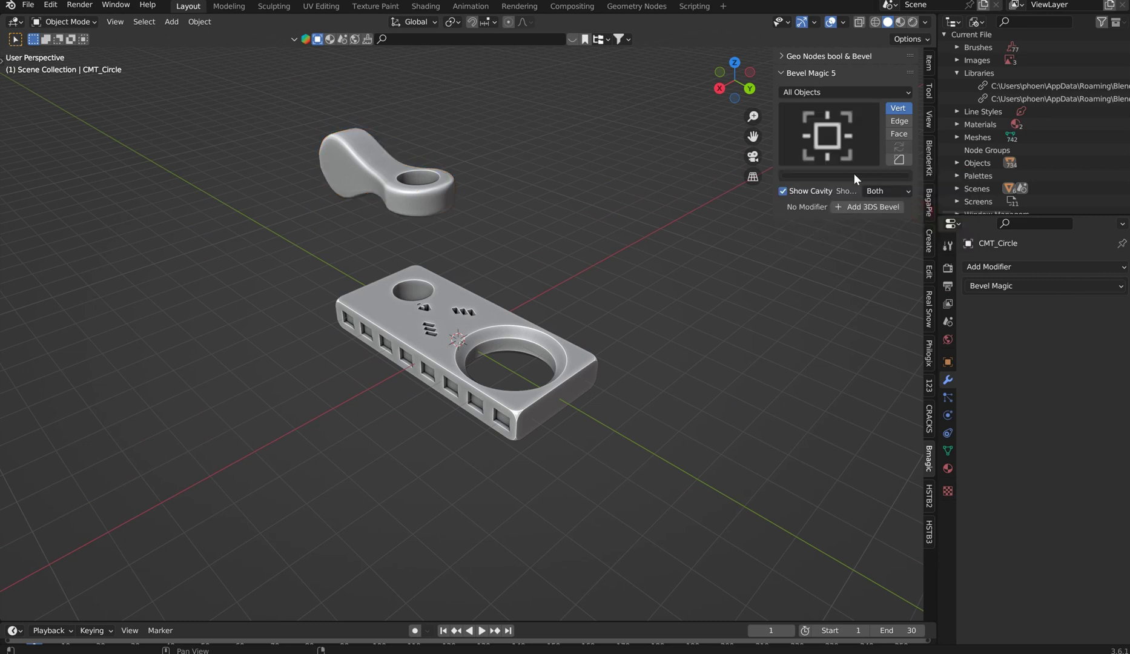
left_click(845, 154)
left_click(818, 189)
scroll(681, 274, "up", 3)
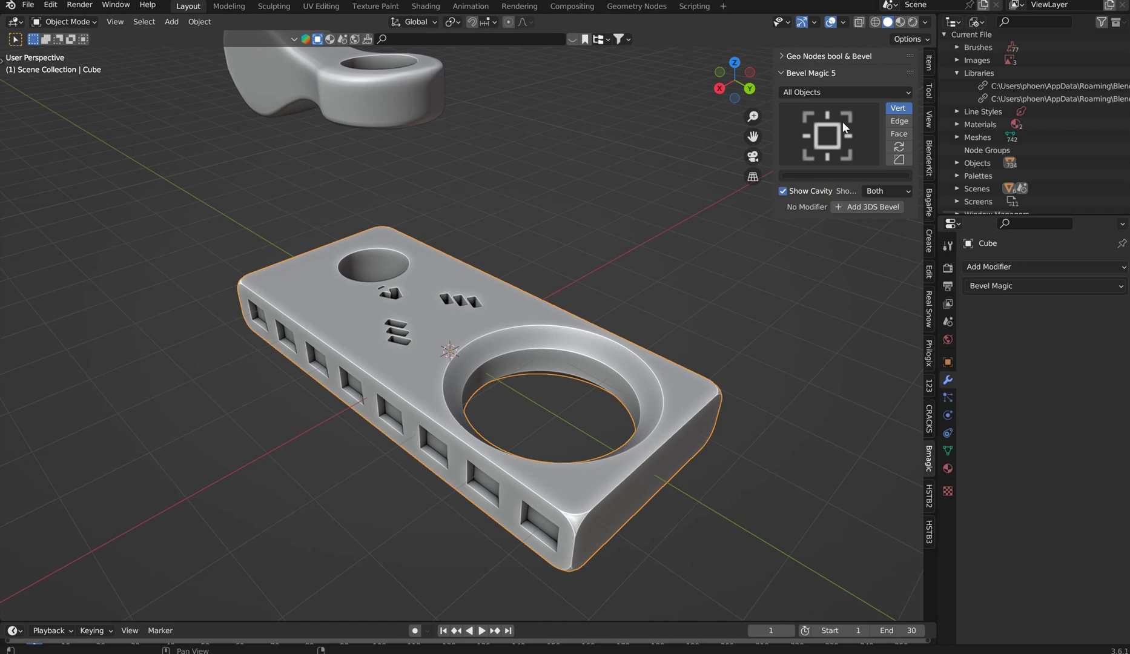
Add a 3DS Bevel to the plate and set its amount to 0.011 m
left_click(869, 207)
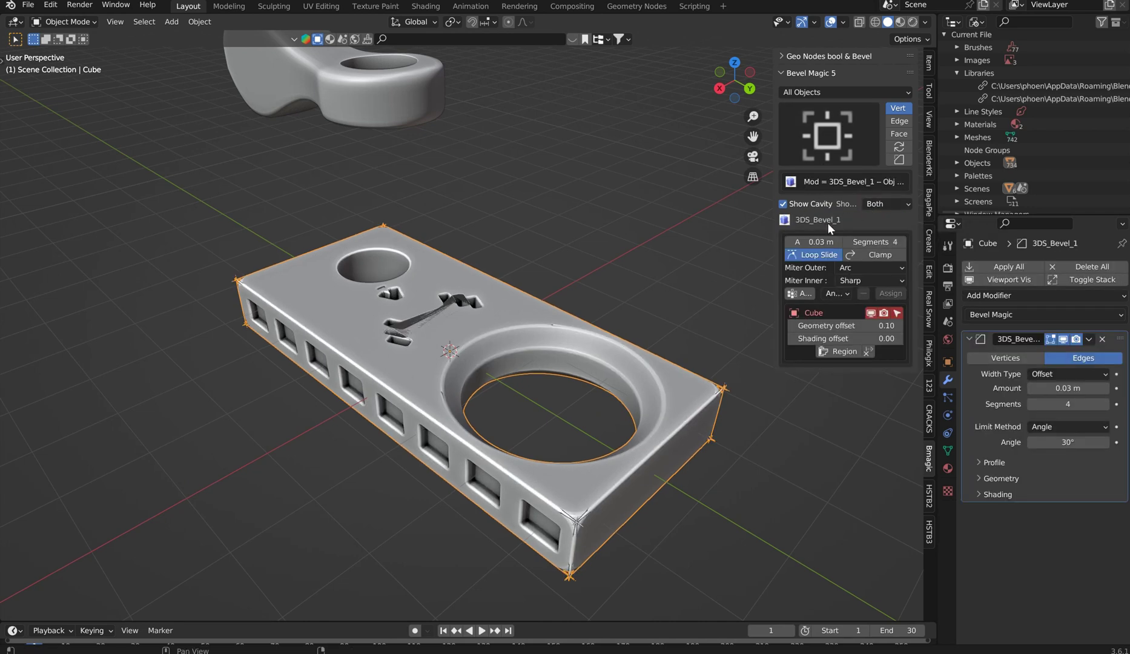
middle_click_drag(501, 334, 589, 354)
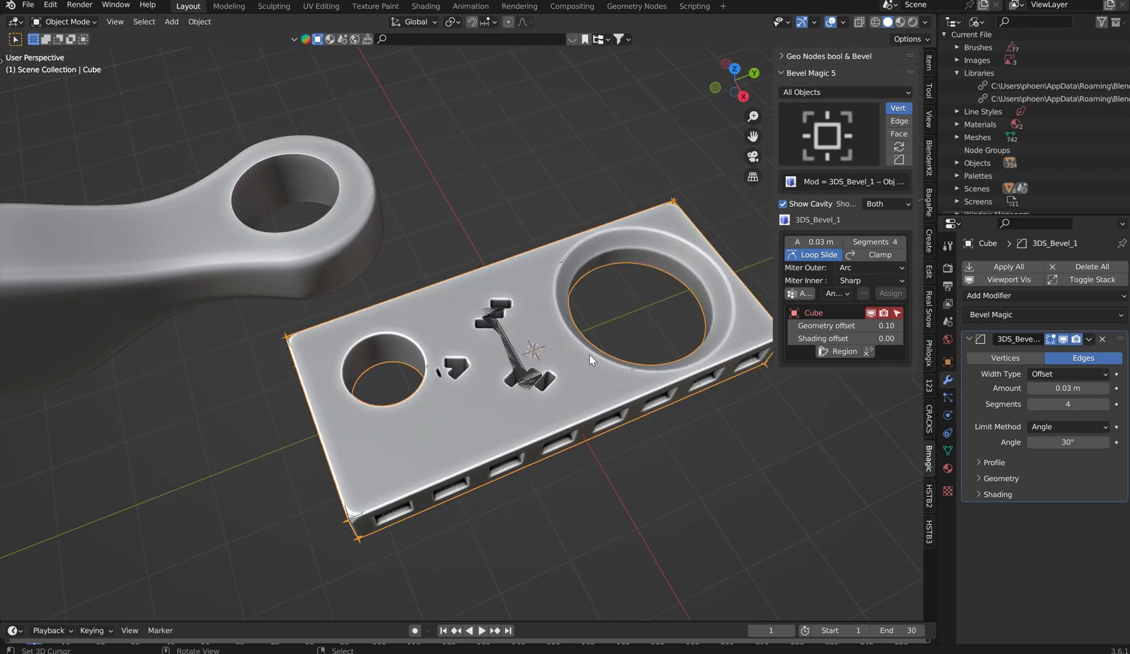
scroll(588, 354, "up", 6)
middle_click_drag(434, 344, 539, 308)
mouse_move(819, 242)
left_mouse_down()
mouse_move(782, 242)
mouse_move(805, 241)
left_mouse_up()
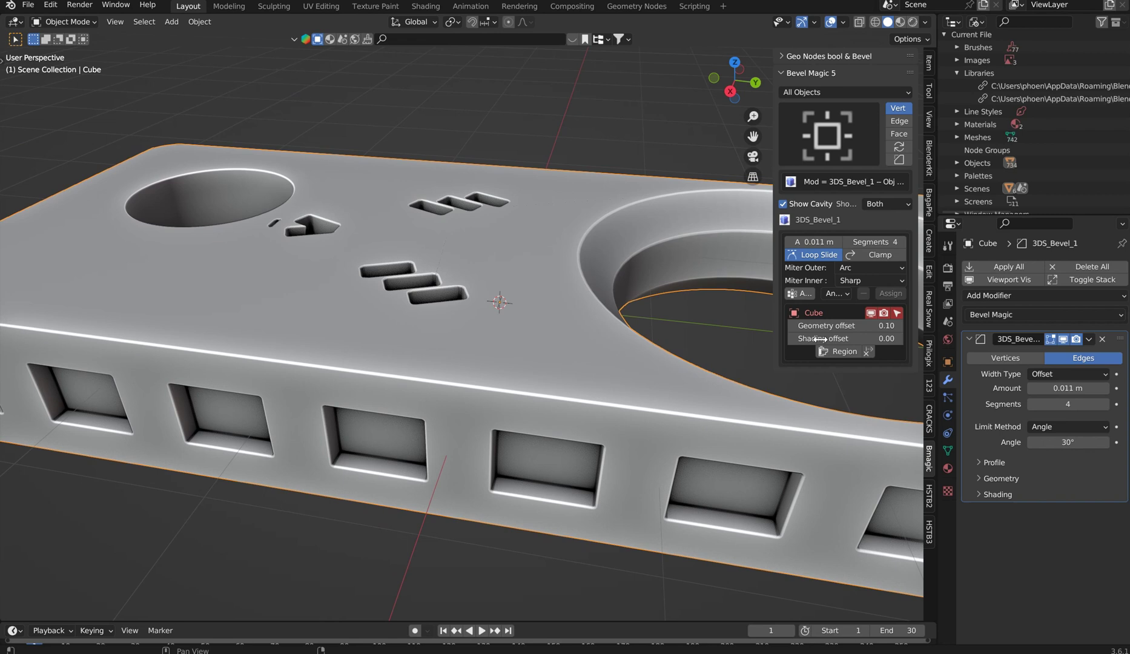
Expand the bevel modifier's Shading and Geometry settings to review the normals, miter and overlap options
left_click(975, 495)
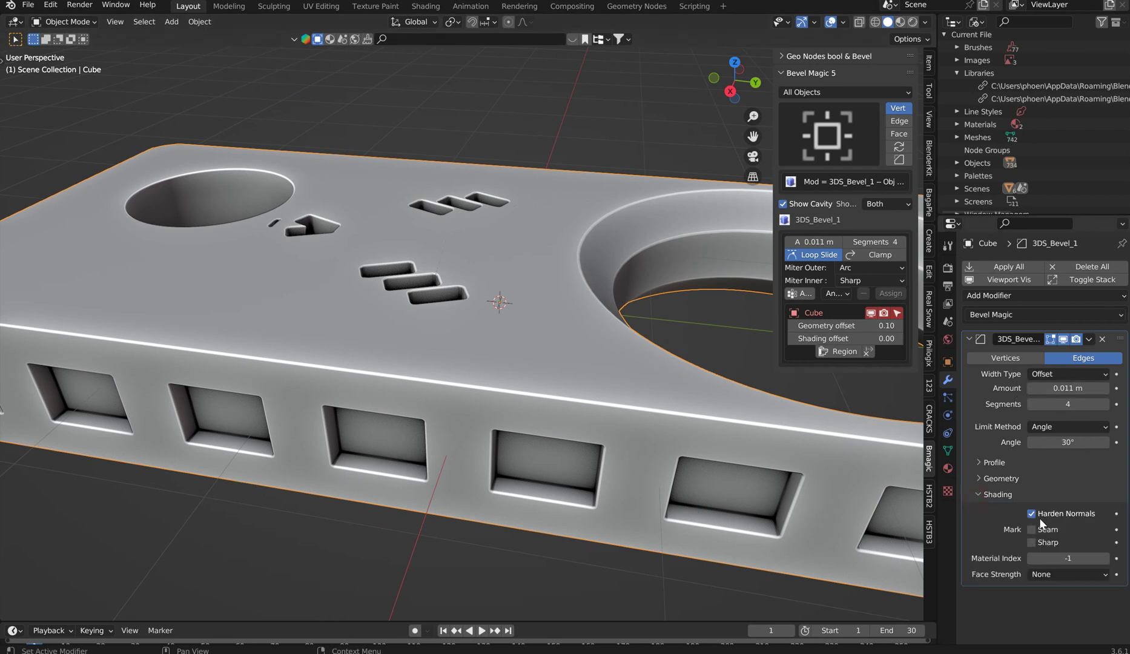
left_click(979, 478)
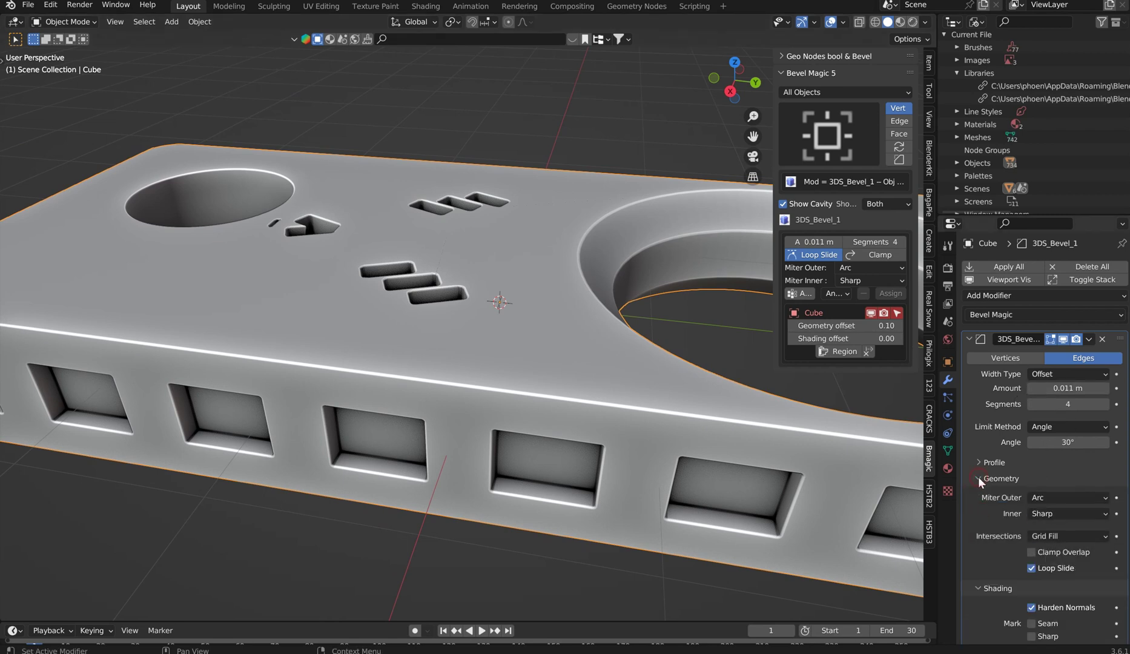
left_click(1056, 500)
Set the plate's 3DS Bevel to 6 segments
middle_click_drag(606, 193, 643, 230)
scroll(586, 241, "up", 8)
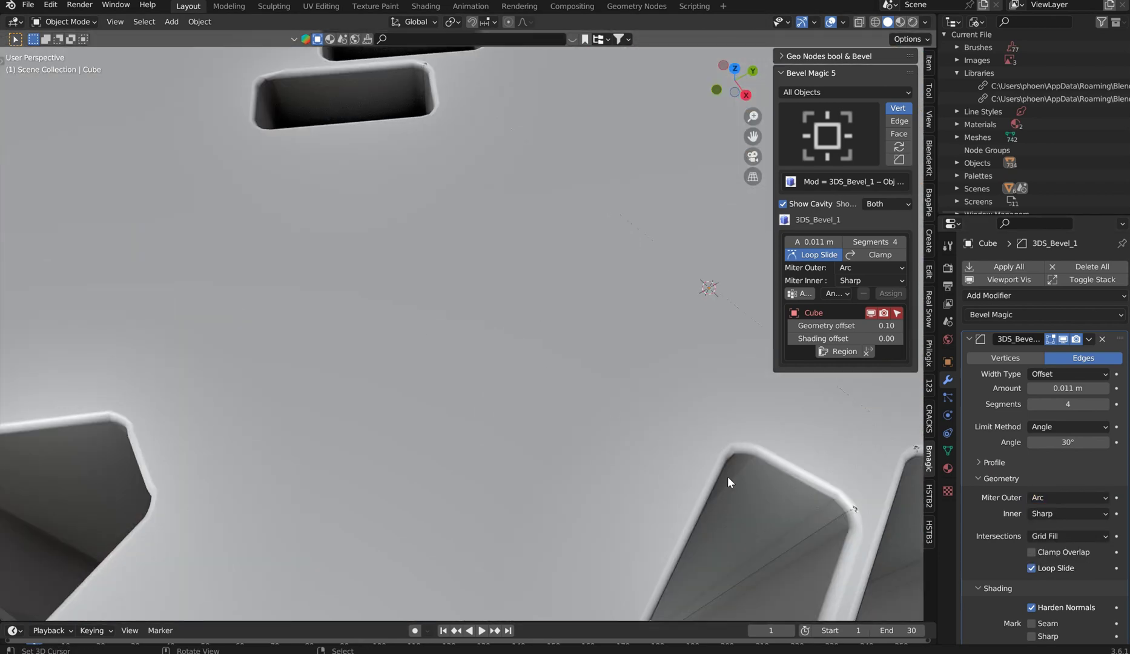
middle_click_drag(878, 506, 748, 376)
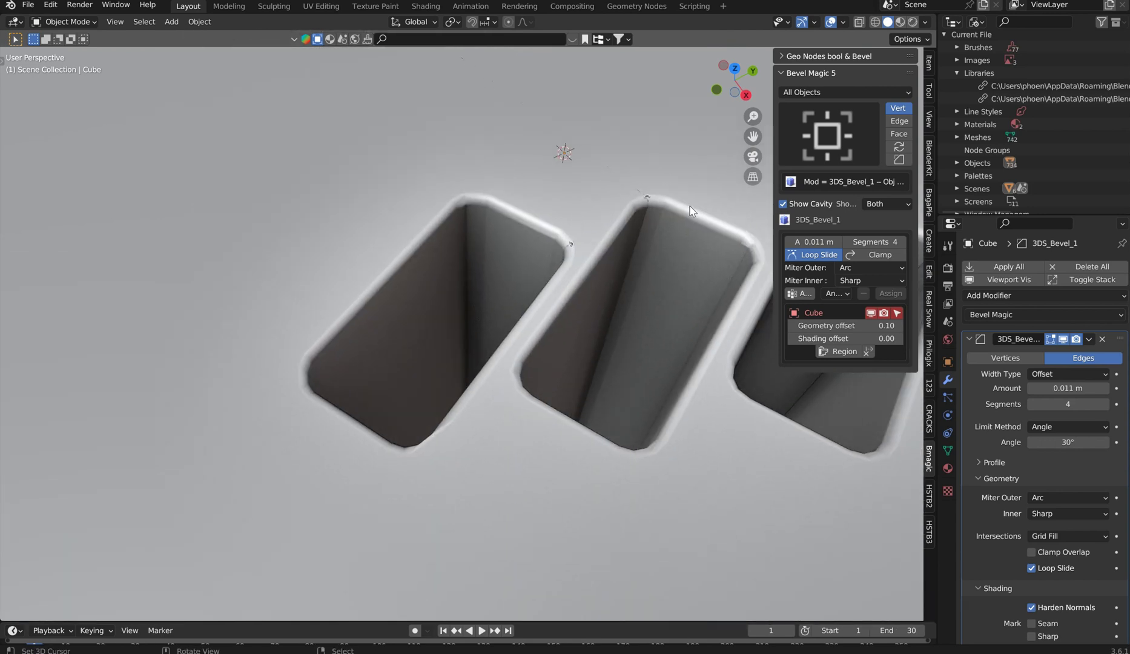
middle_click_drag(689, 202, 690, 281, "shift")
left_click(849, 241)
left_click(848, 241)
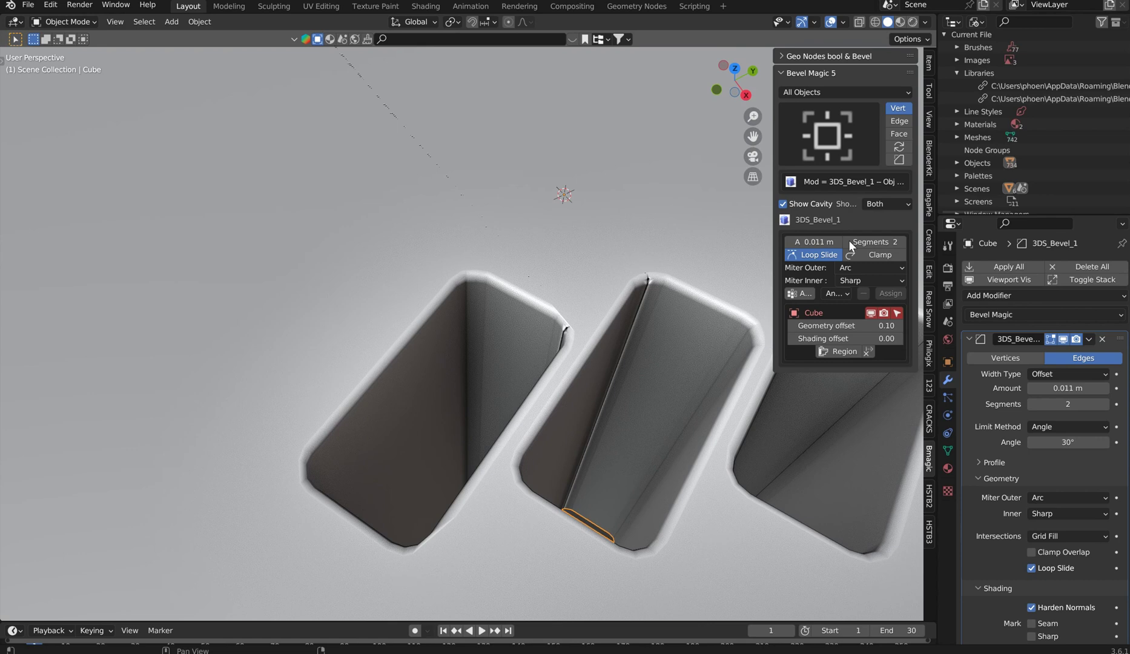
left_click(901, 242)
left_click(901, 242)
left_click(901, 242)
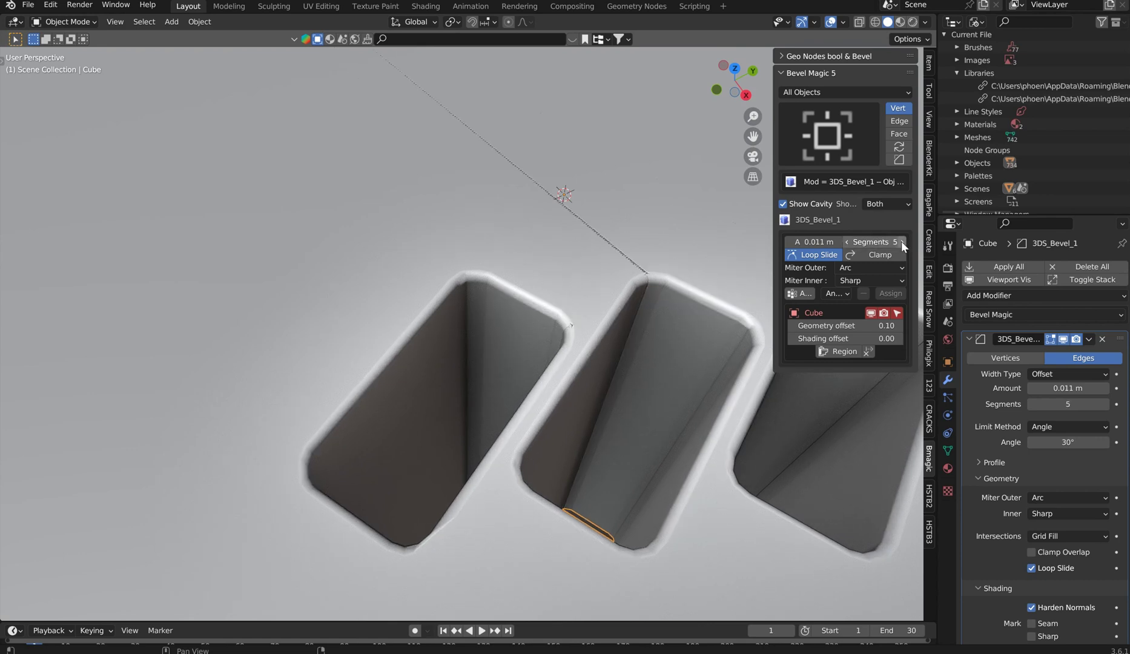
left_click(901, 242)
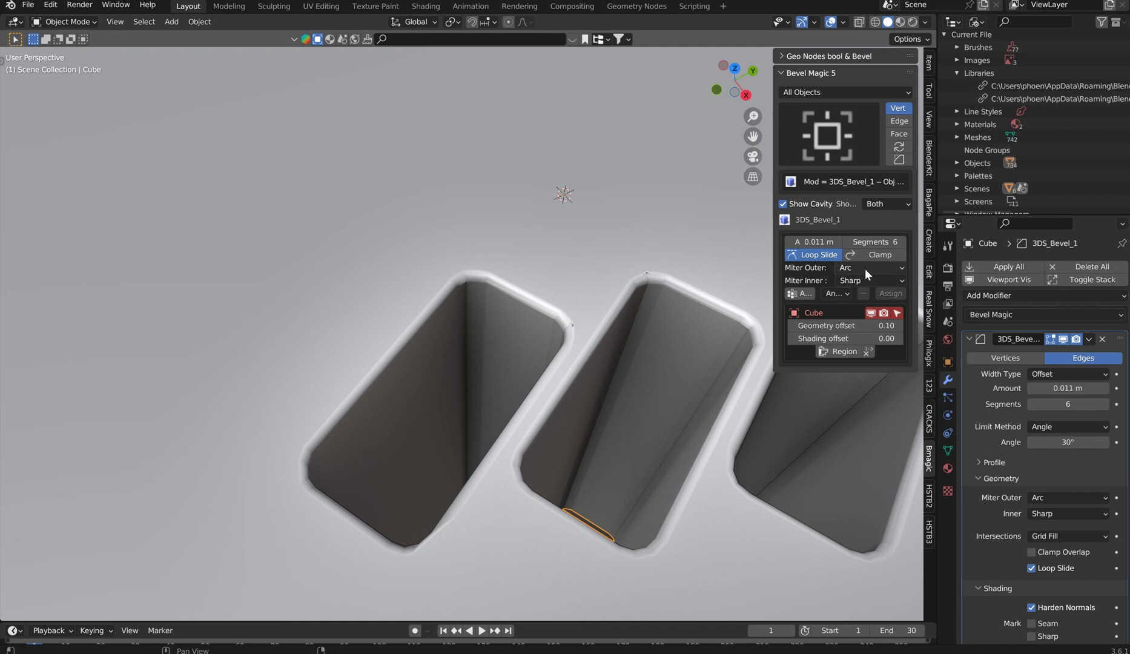
Turn on Clamp for the plate's bevel, check the slot edges, and turn Clamp off again
left_click(874, 253)
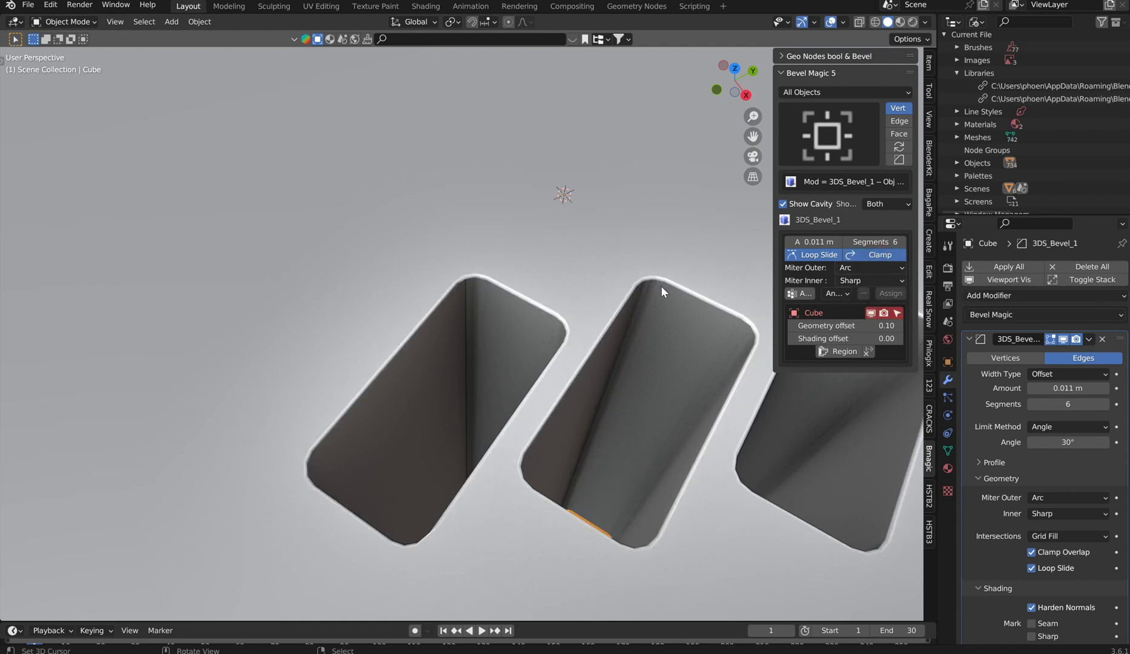
scroll(635, 287, "down", 5)
middle_click_drag(632, 282, 776, 282)
left_click(875, 254)
Set the plate's bevel amount to 0.005 m and inspect the slot corners and outer edges
left_click_drag(823, 240, 791, 241)
scroll(709, 249, "up", 8)
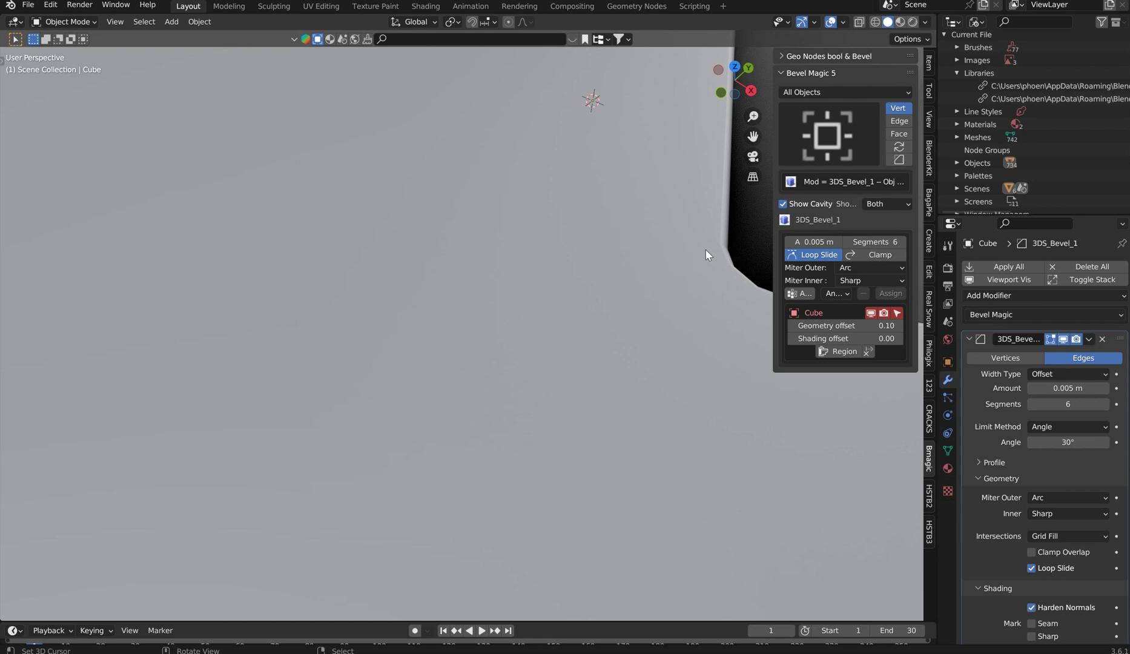
middle_click_drag(705, 250, 626, 294, "shift")
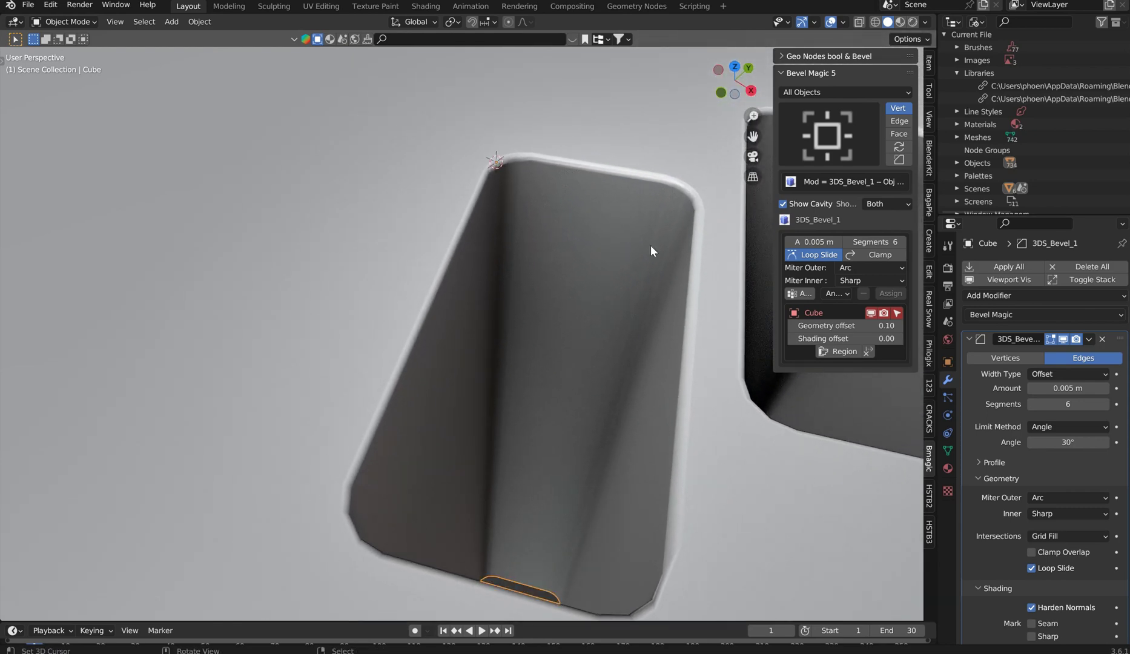
scroll(632, 498, "down", 6)
middle_click_drag(593, 452, 537, 199)
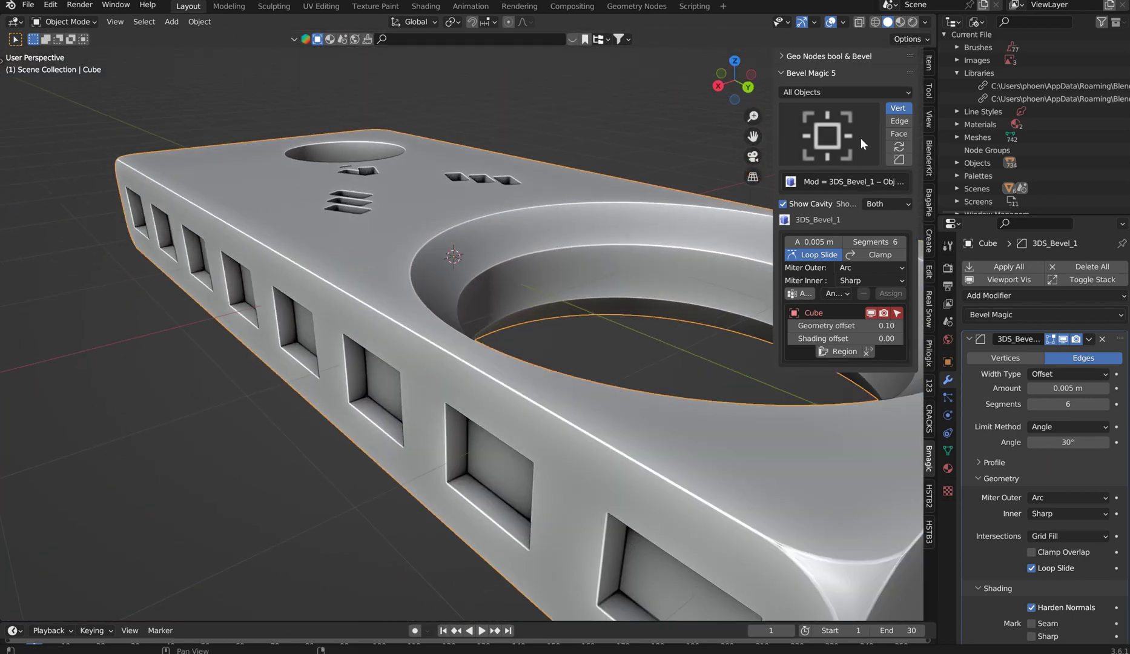
scroll(537, 199, "down", 3)
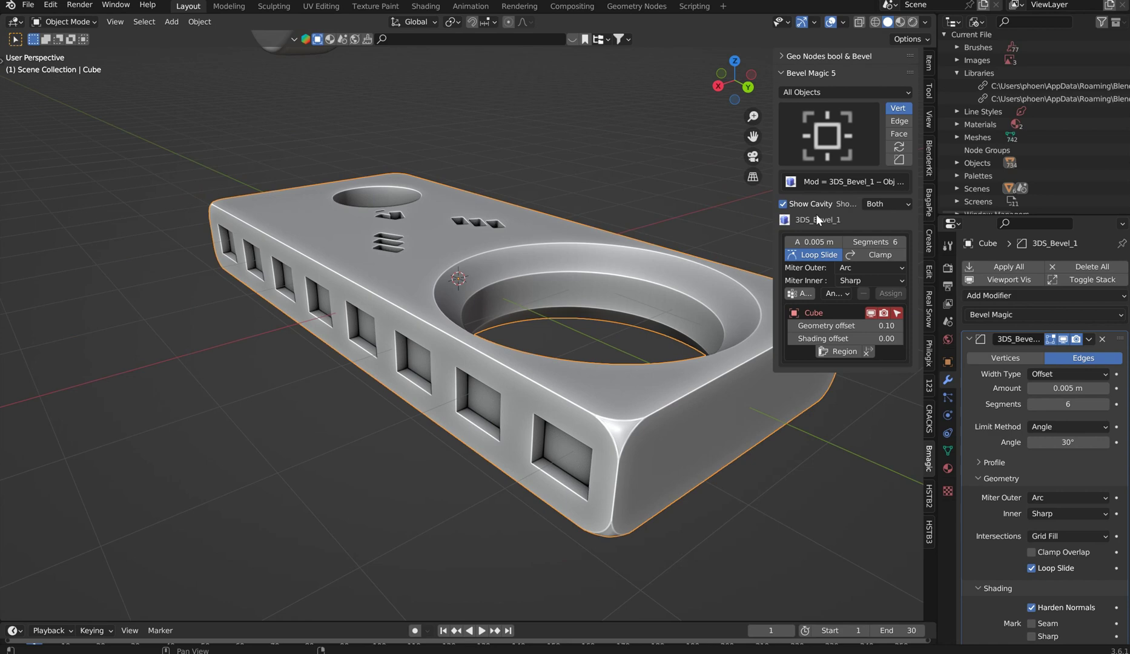
Move the plate along the Y axis to clear the area around the 3D cursor
middle_click_drag(531, 208, 559, 246)
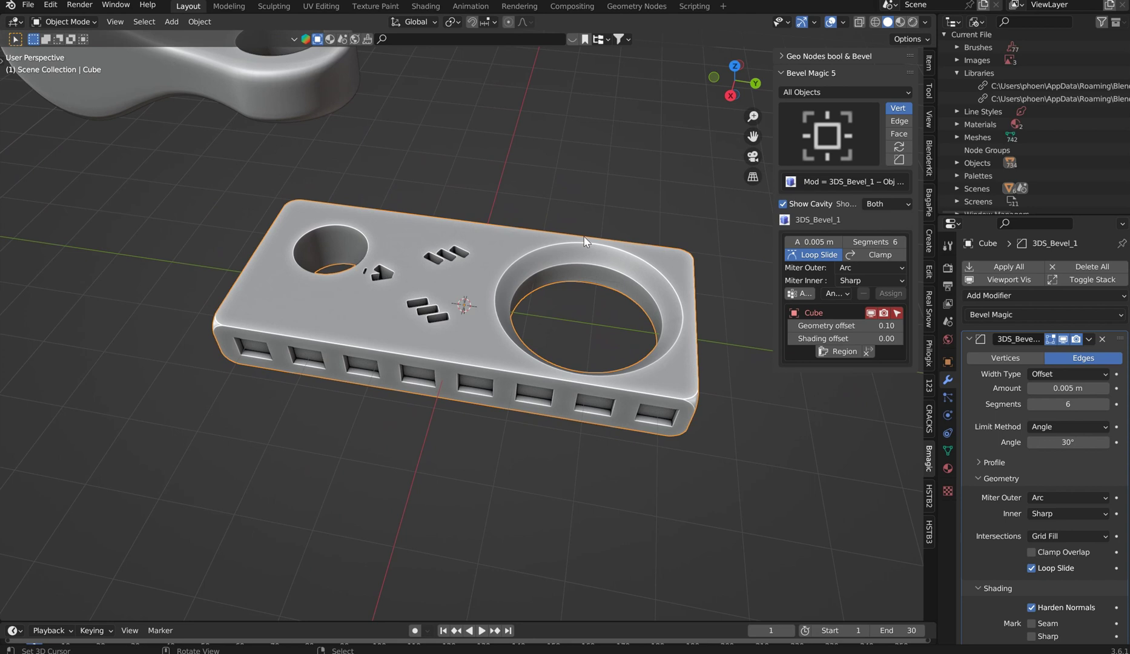
key("g")
key("y")
left_click(296, 230)
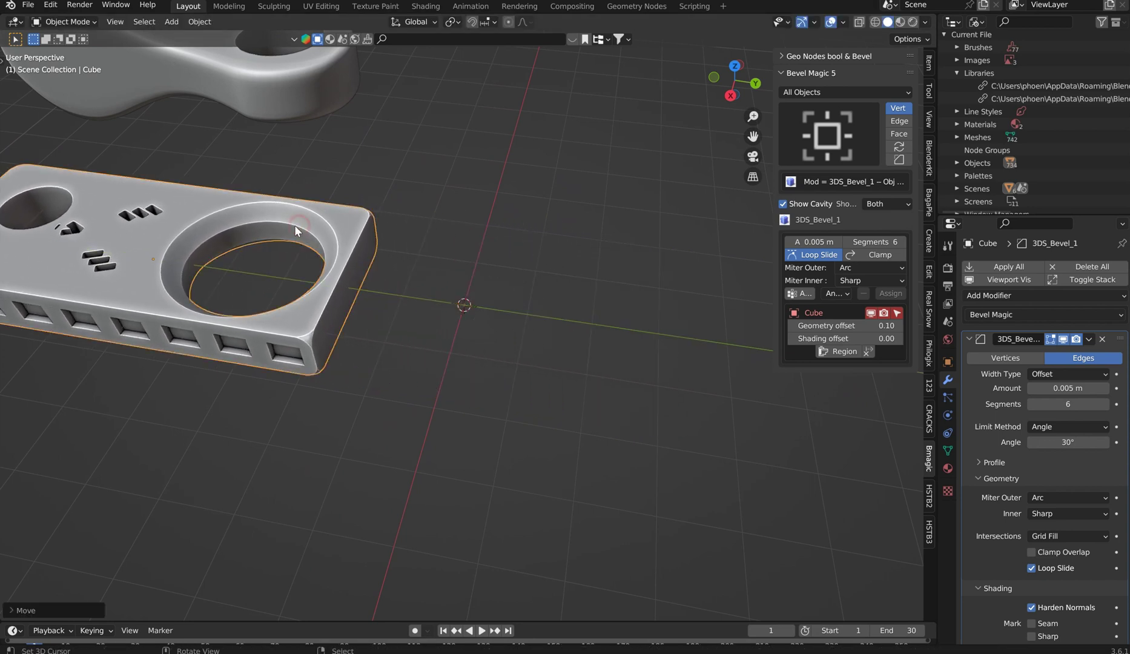
Add a new cube mesh at the 3D cursor beside the plate
key("shift+a")
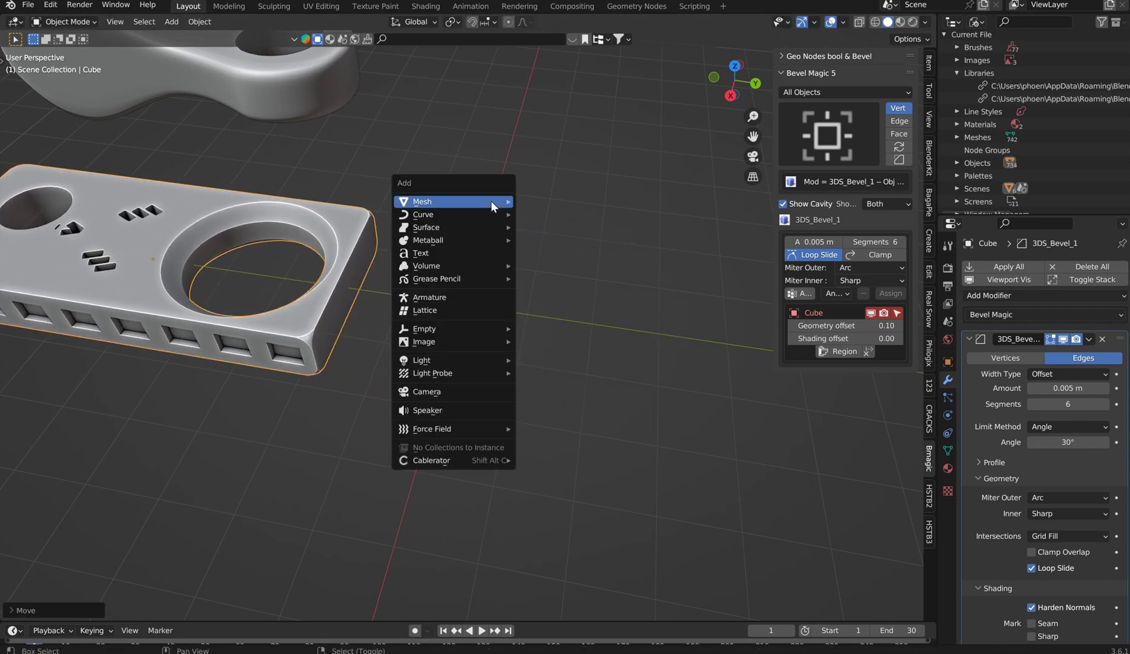
mouse_move(491, 202)
left_click(548, 228)
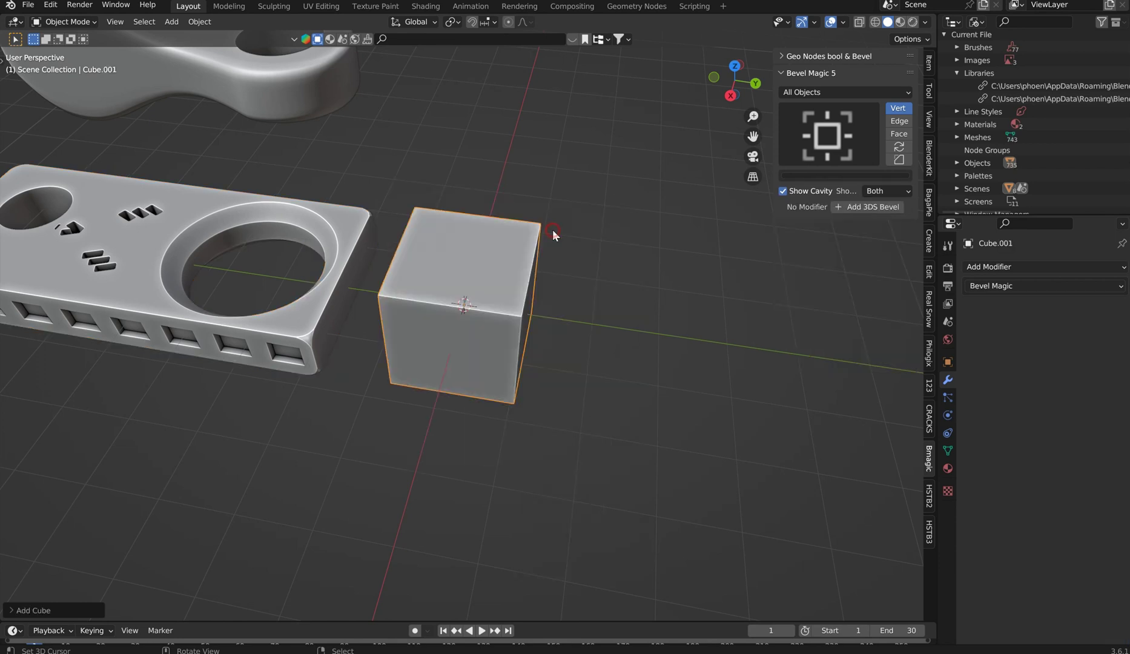
scroll(546, 258, "up", 1)
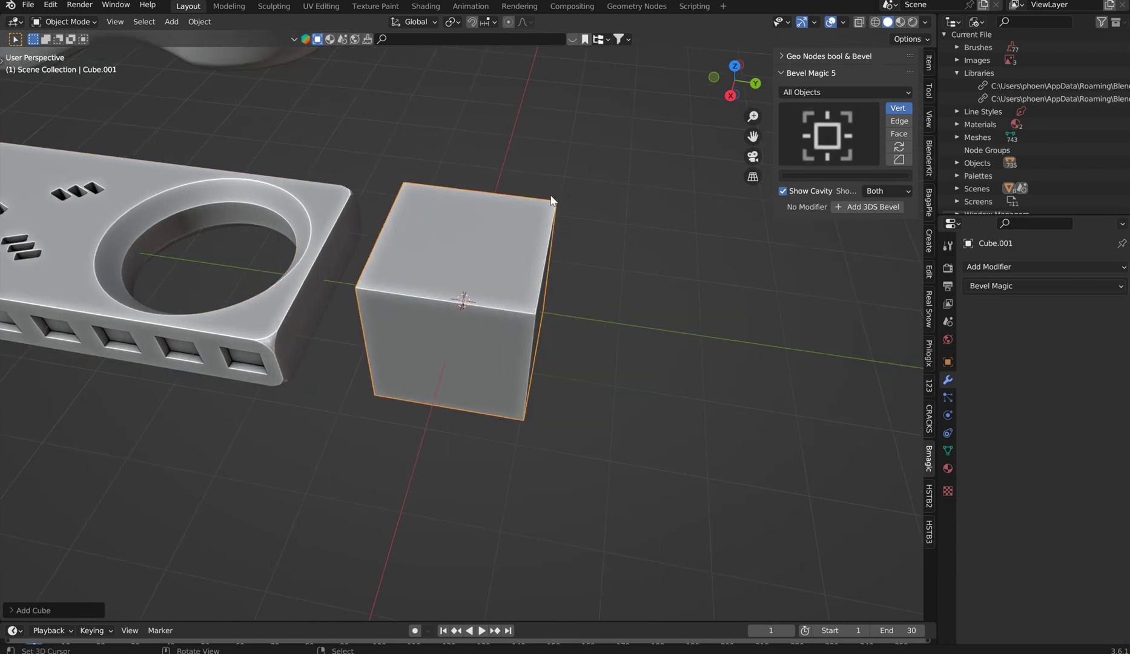
scroll(439, 287, "down", 2)
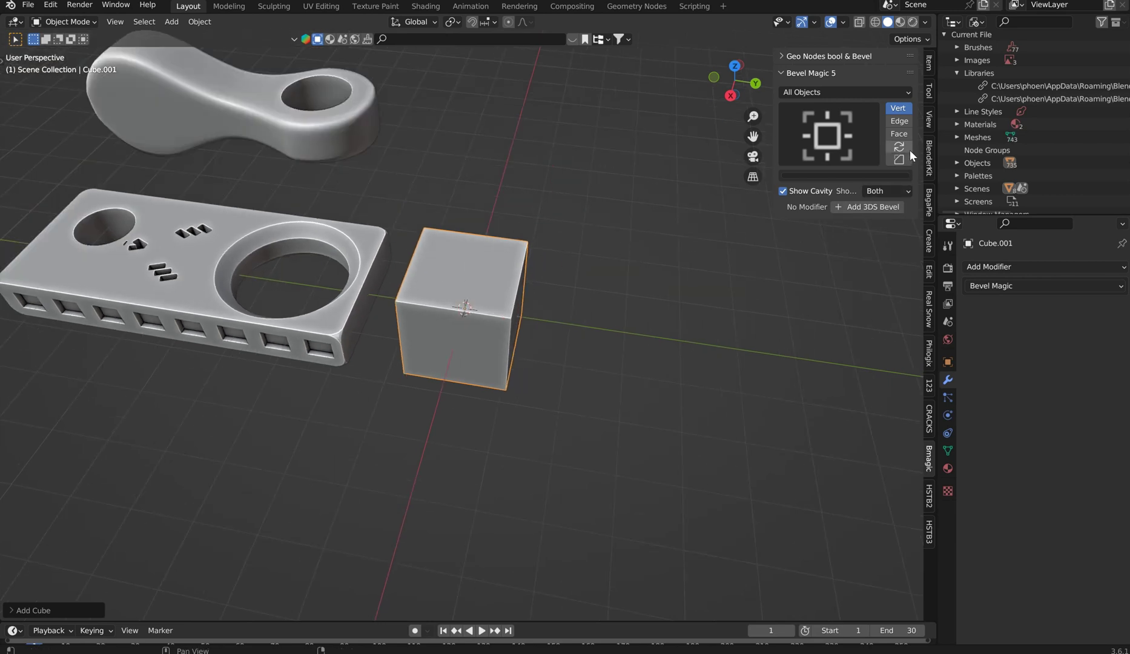
scroll(607, 242, "up", 2)
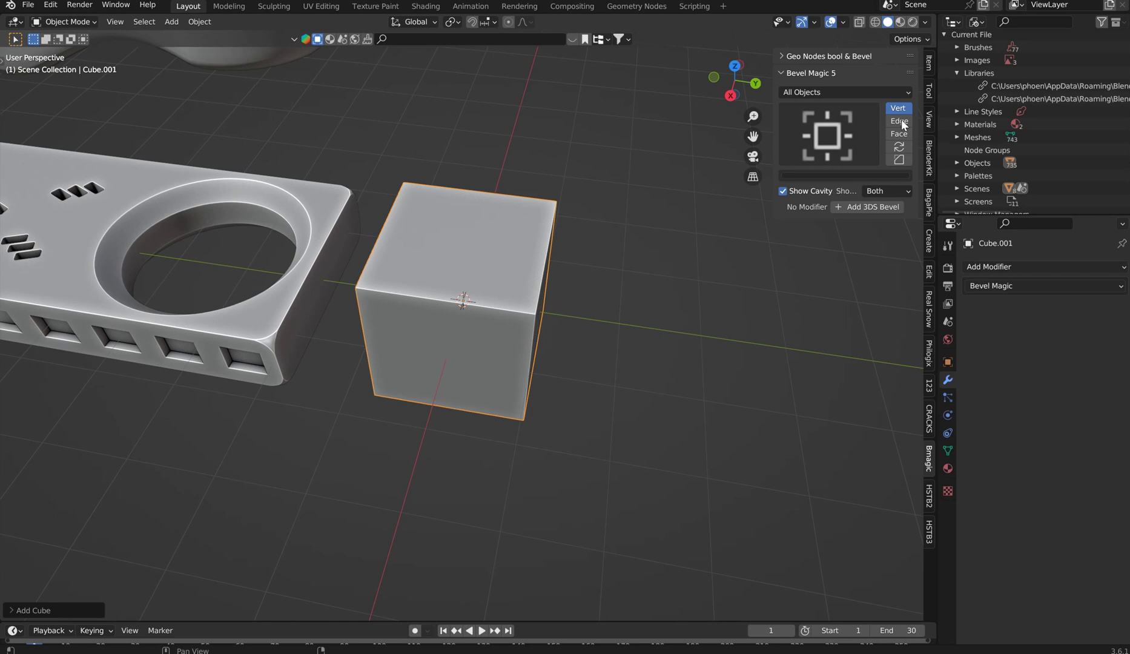
Edit the new cube with Bevel Magic's Vert, Edge and Face selection modes, and return to Object Mode
left_click(898, 108)
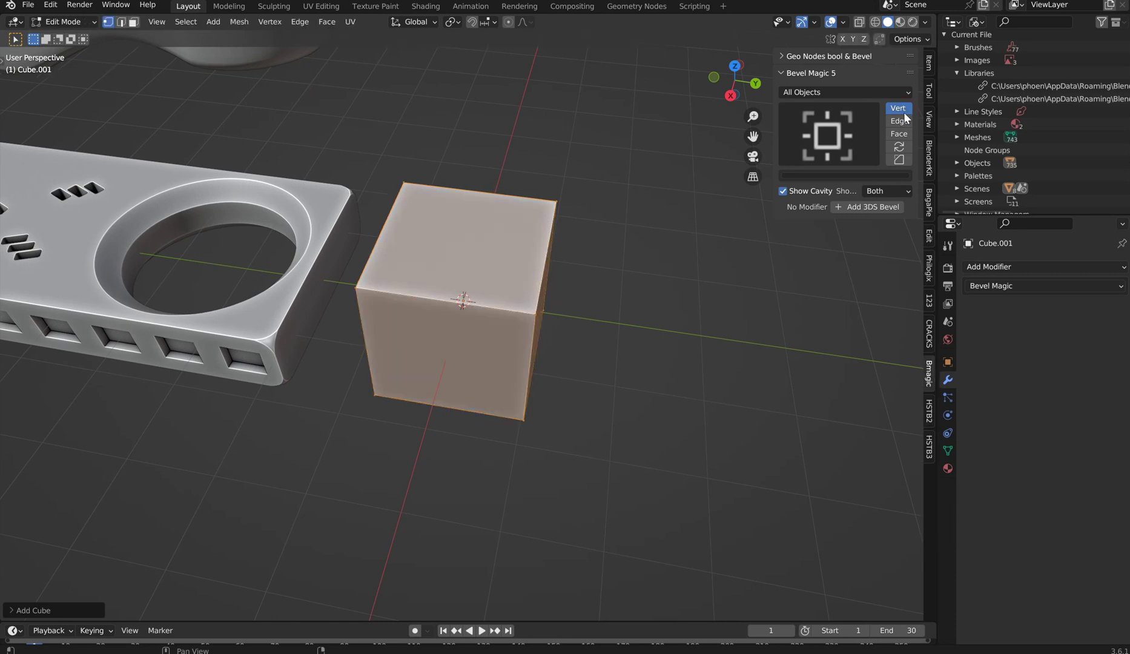
left_click(902, 120)
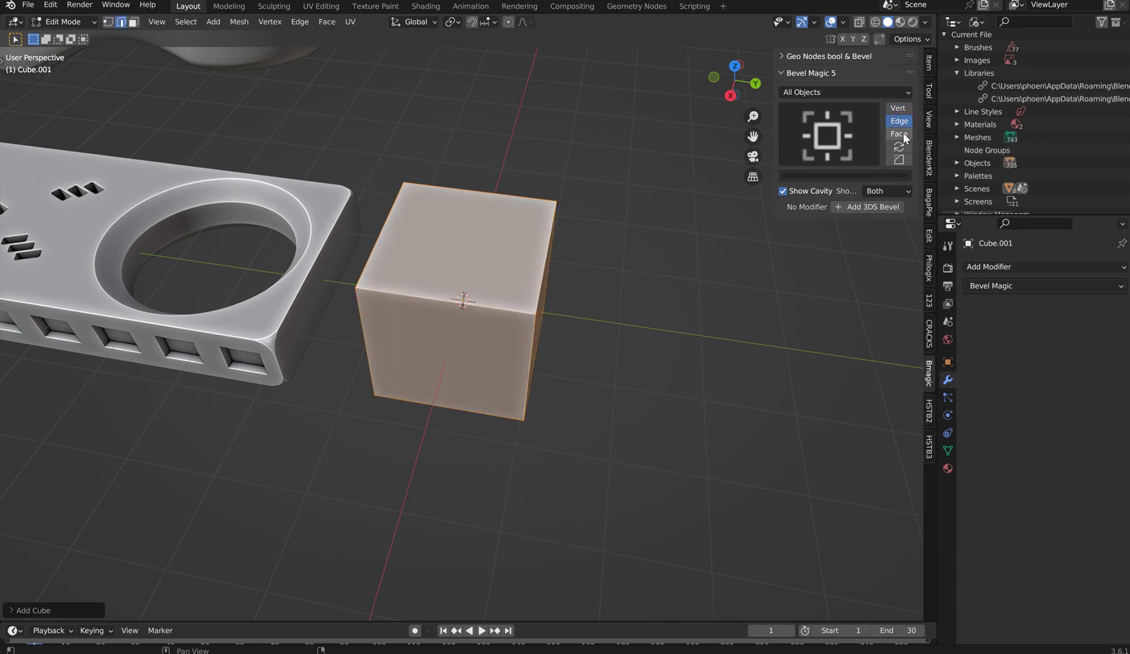
left_click(903, 133)
left_click(901, 144)
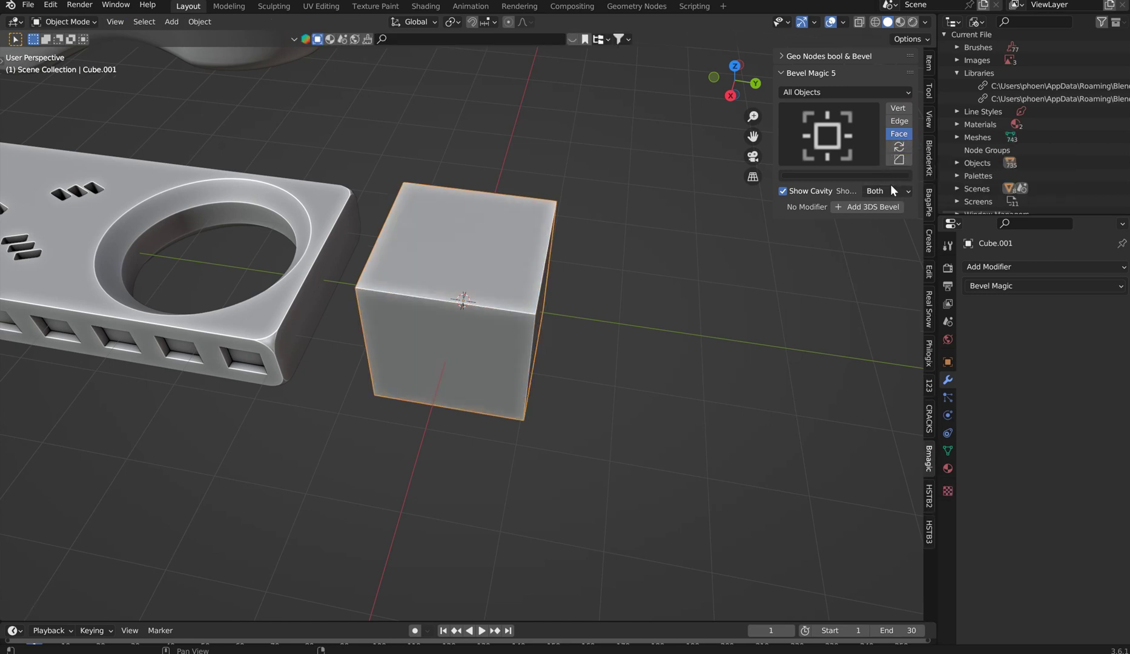
Add Bevel Magic's bounding-box bevel to the new cube
mouse_move(890, 185)
middle_mouse_down()
mouse_move(809, 229)
mouse_move(889, 187)
middle_mouse_up()
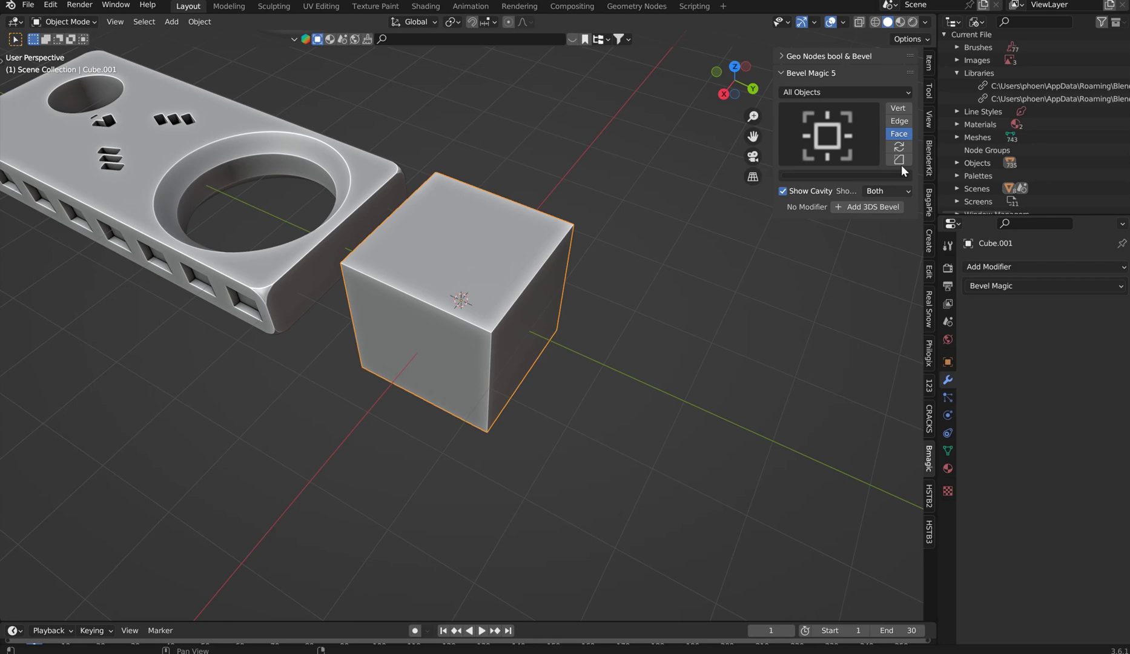
left_click(900, 160)
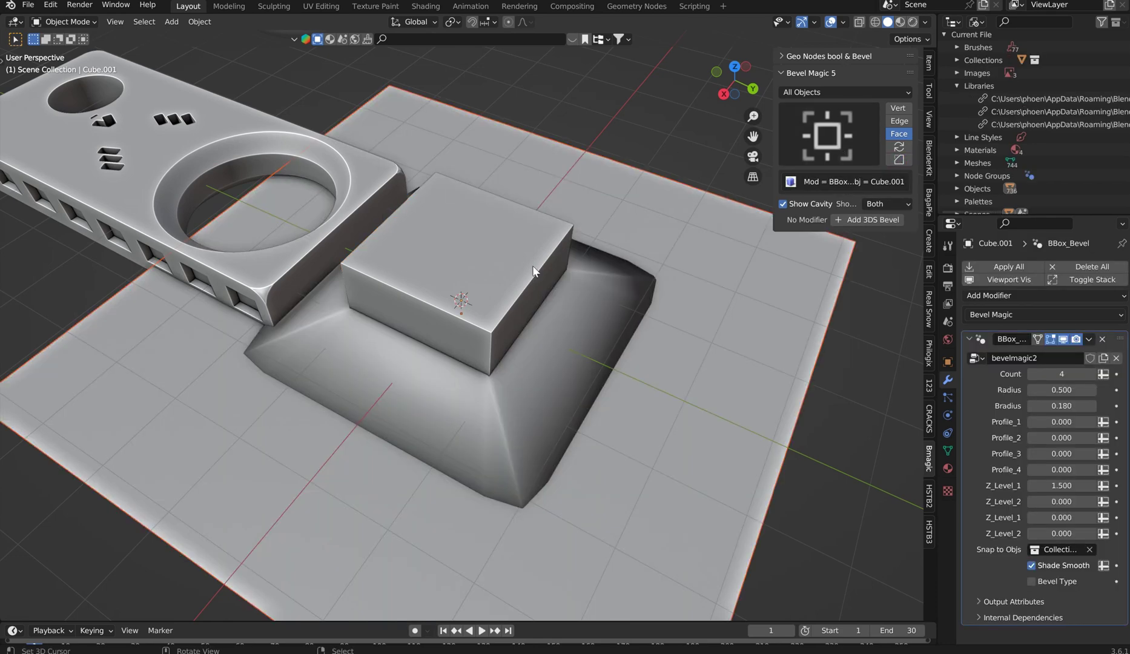
Move the perforated plate along the Y axis, away from the plane and the bevelled cube
middle_click_drag(535, 271, 638, 243)
scroll(639, 243, "down", 4)
left_click(272, 249)
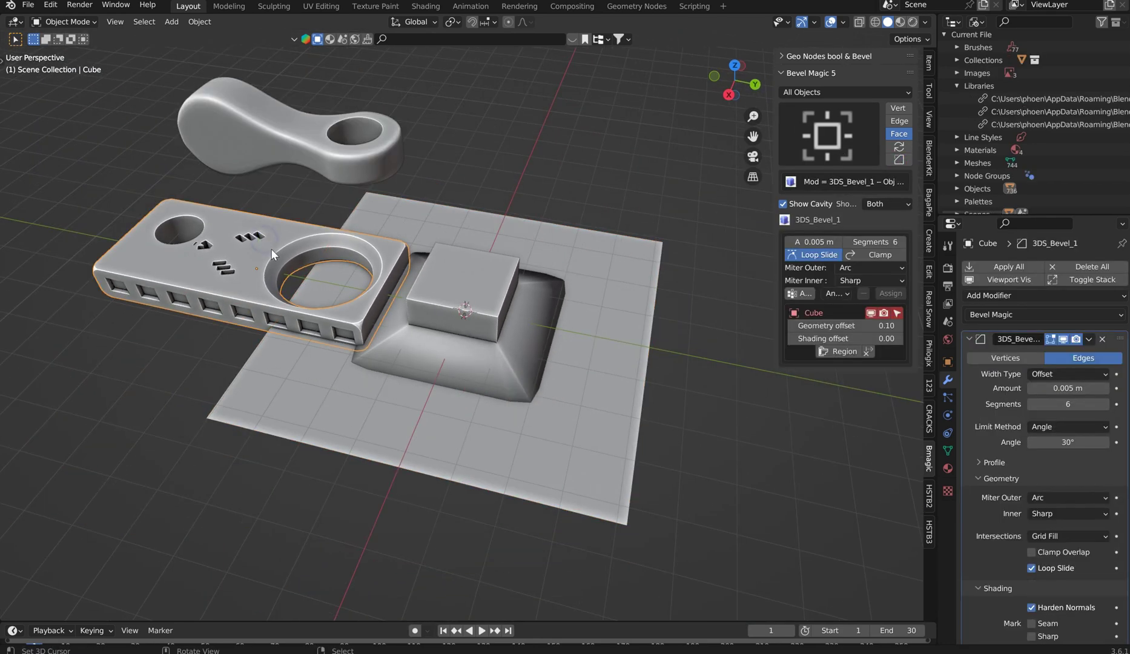
key("g")
key("y")
left_click(149, 213)
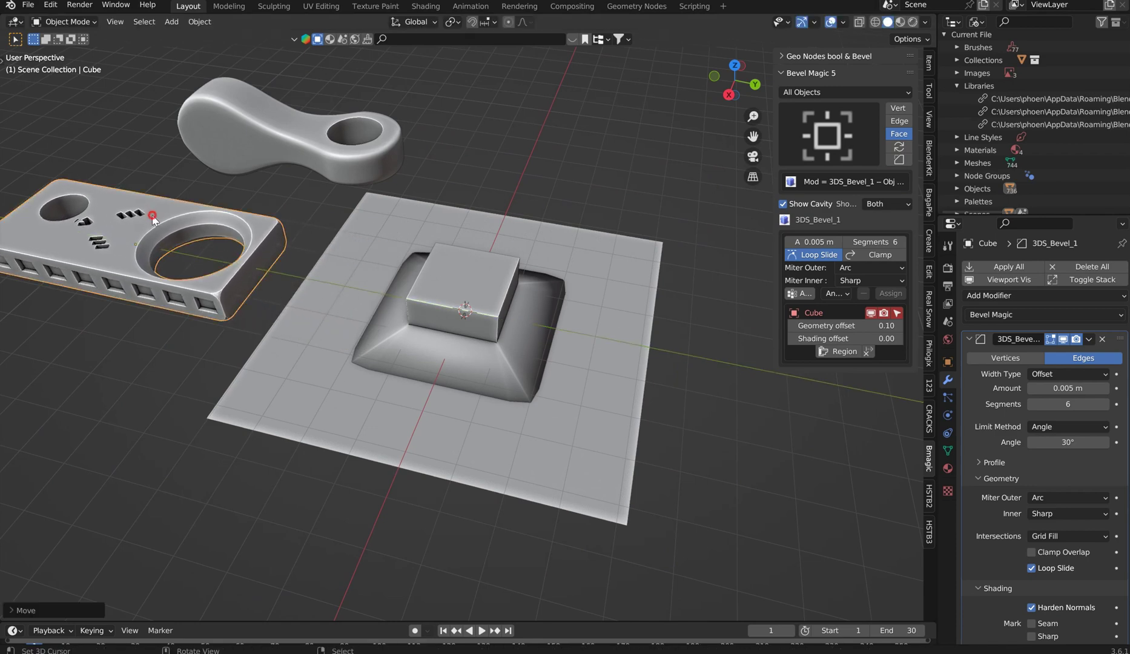
Move the bevelled cube freely about 2 m across and above the plane, away from the 3D cursor
middle_click_drag(517, 291, 565, 270)
scroll(564, 270, "up", 2)
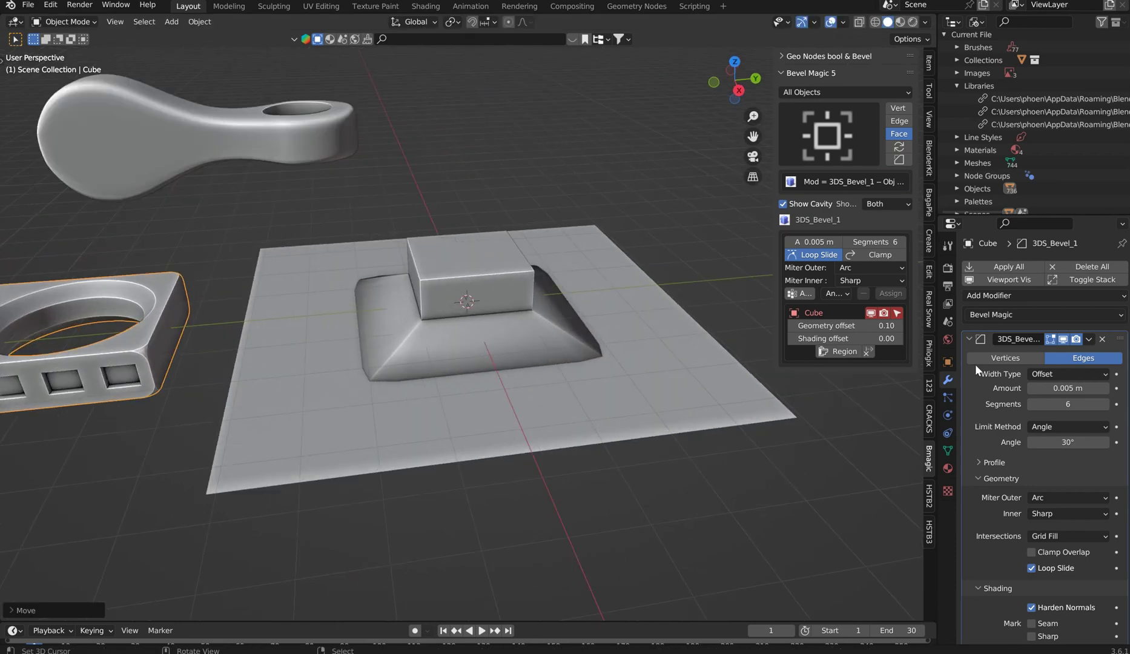
scroll(1019, 425, "down", 2)
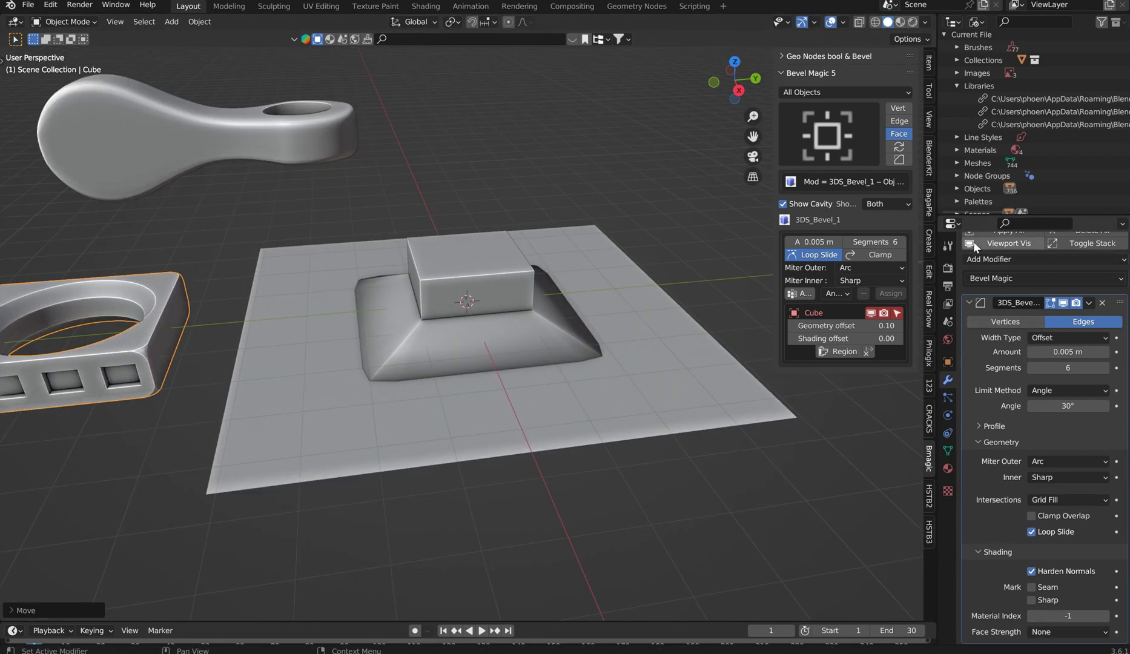
middle_click_drag(561, 280, 502, 295)
left_click(500, 294)
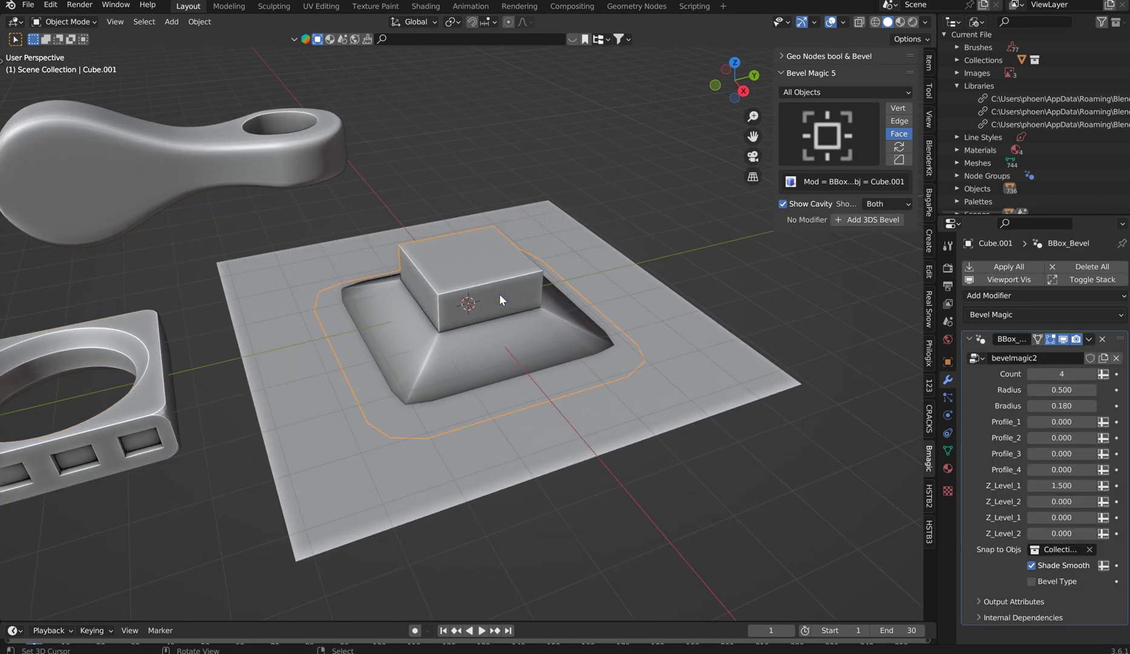
key("g")
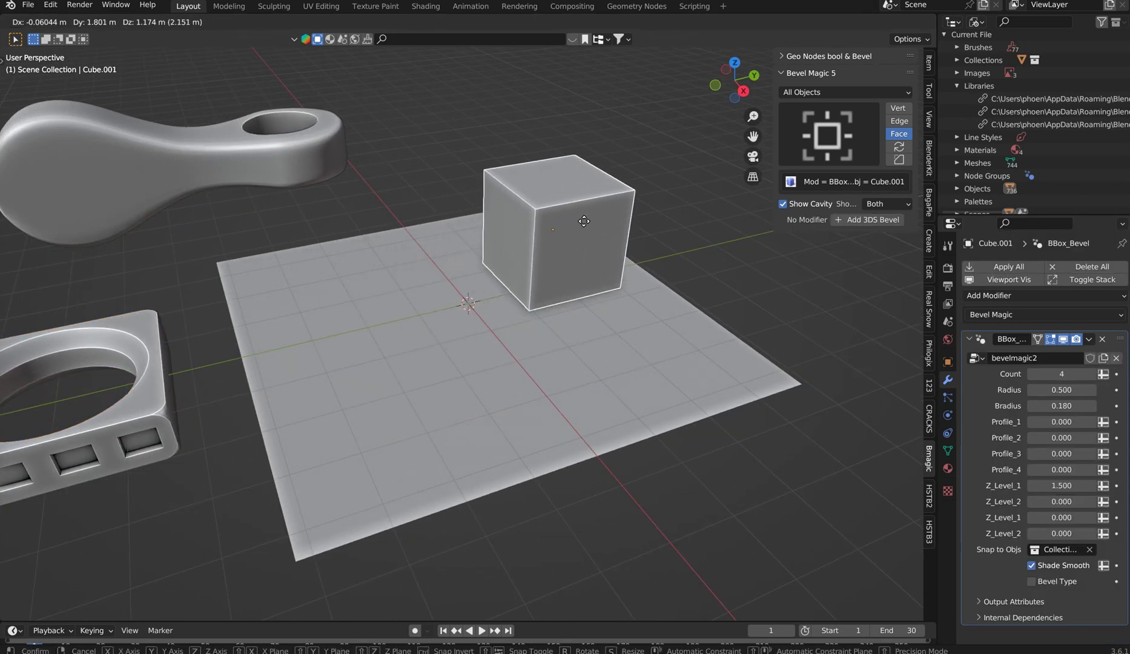
left_click(598, 249)
Set the bounding-box bevel's first Z_Level_1 to 0.062, its second Z_Level_1 to 0.090 and Profile_1 to 0.180
middle_click_drag(597, 250, 650, 232)
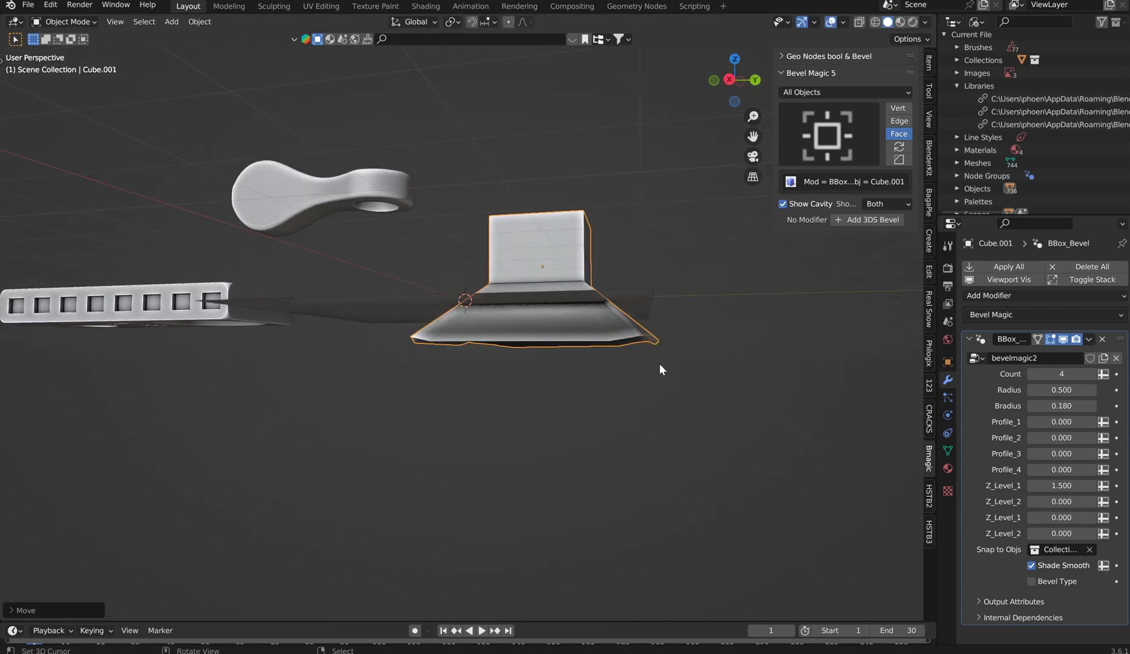
scroll(638, 318, "up", 5)
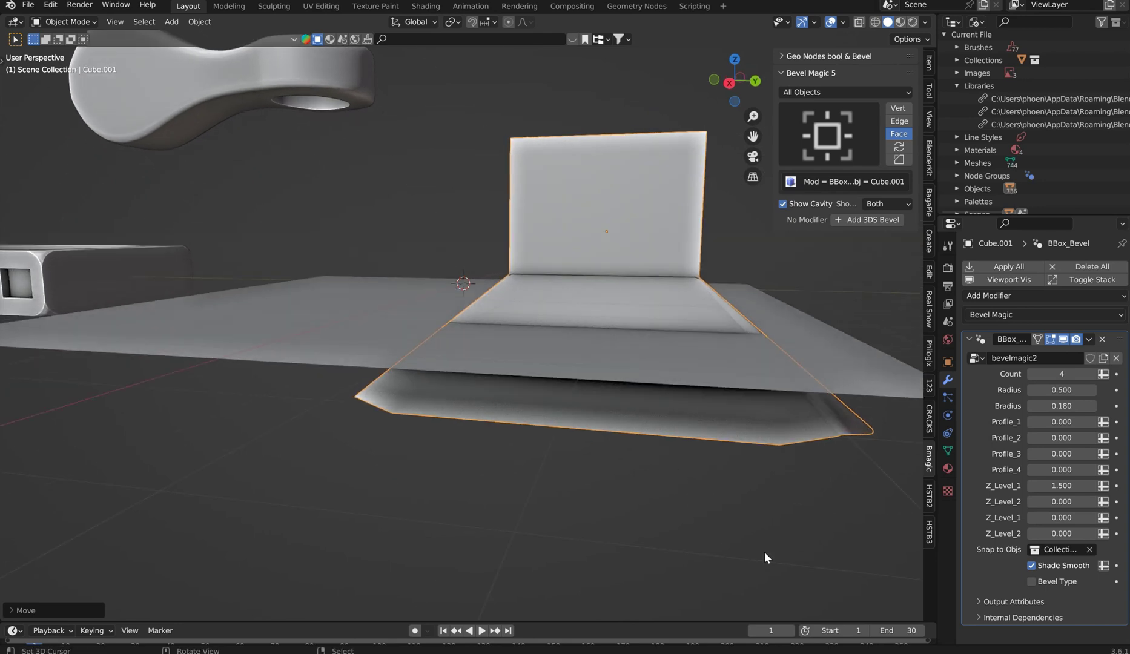
left_click_drag(1066, 533, 1043, 485)
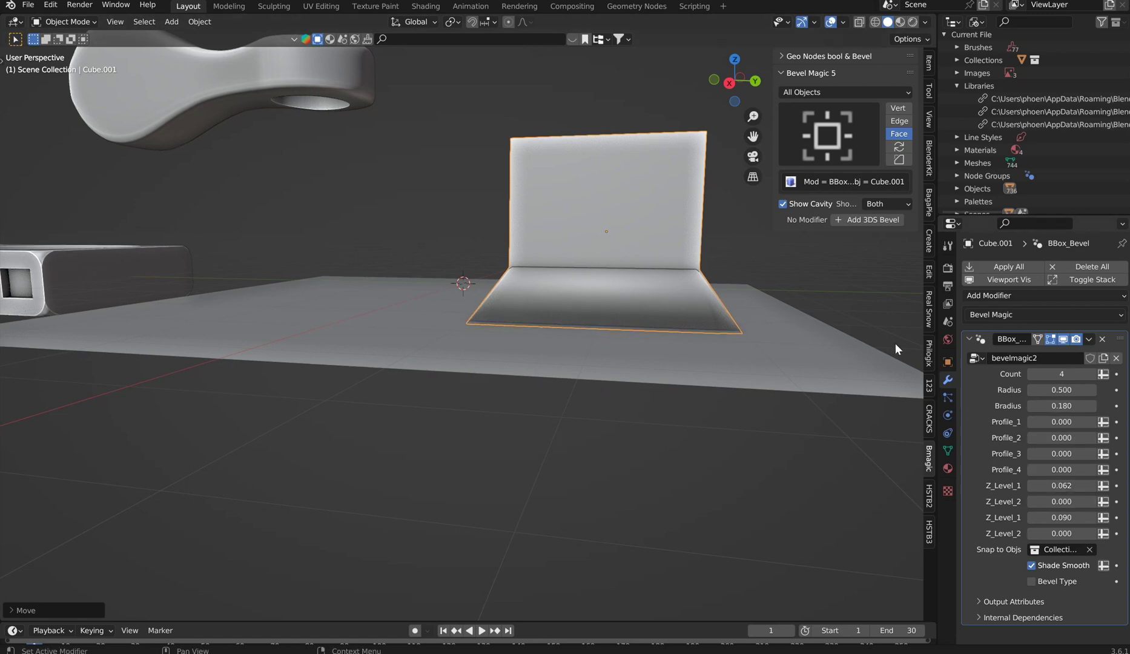
middle_click_drag(547, 220, 577, 272)
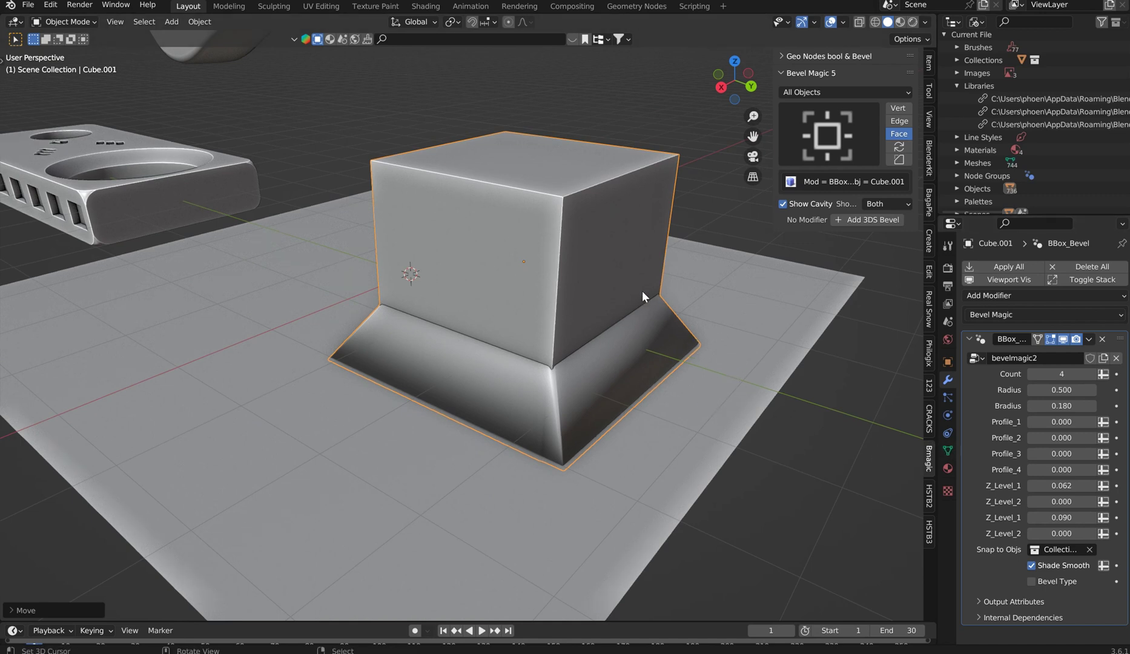
left_click_drag(1061, 421, 1084, 421)
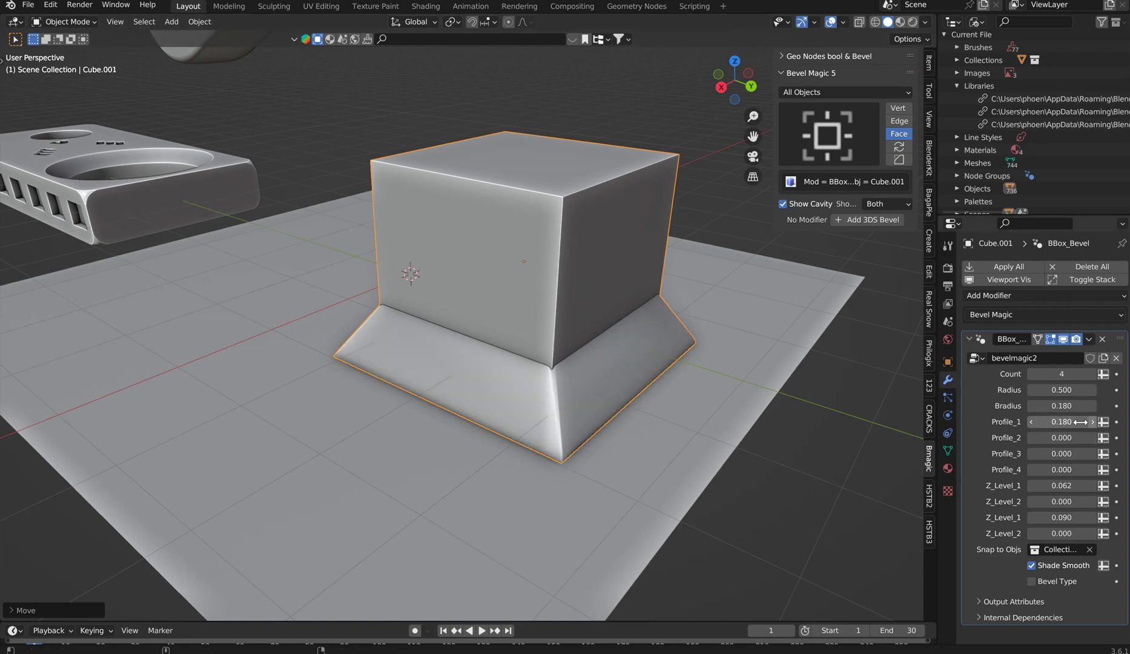
middle_click_drag(829, 345, 565, 255)
key("g")
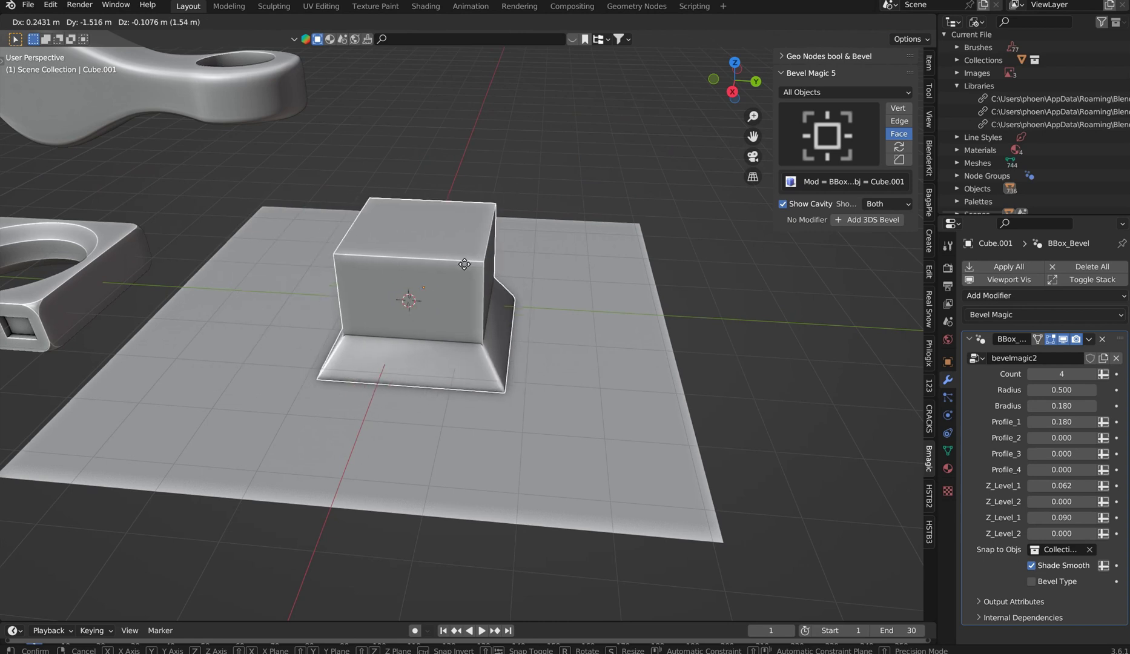
right_click(465, 263)
Add a cylinder mesh at the 3D cursor and move it into Collection 1
scroll(296, 276, "down", 2)
middle_click_drag(295, 275, 422, 324)
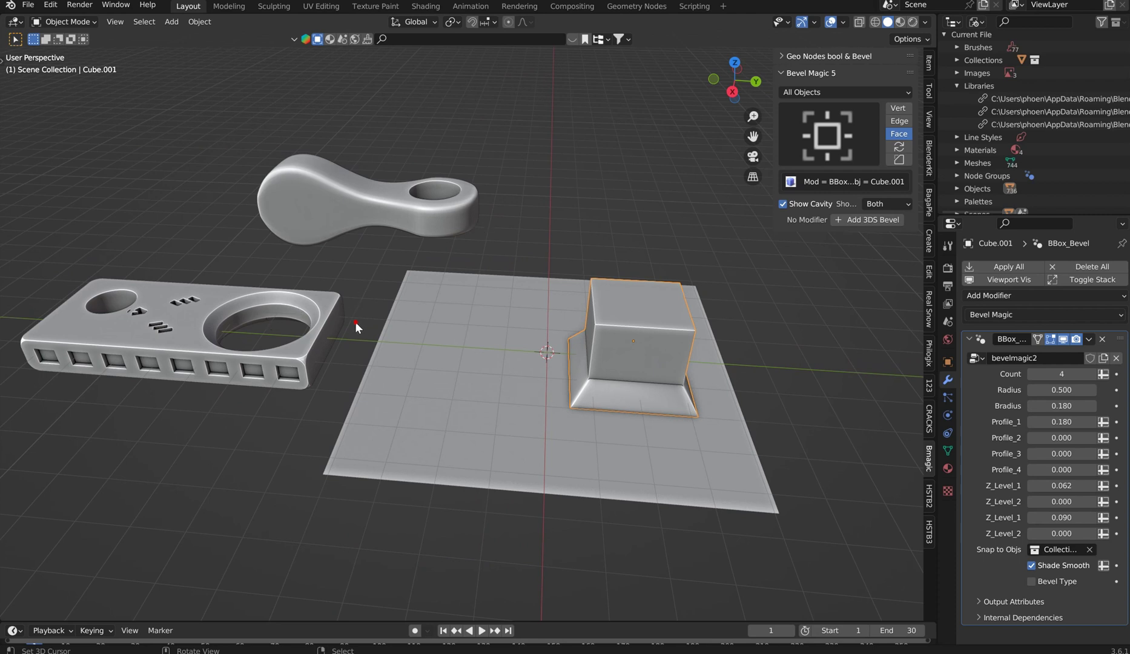
left_click_drag(355, 321, 265, 199)
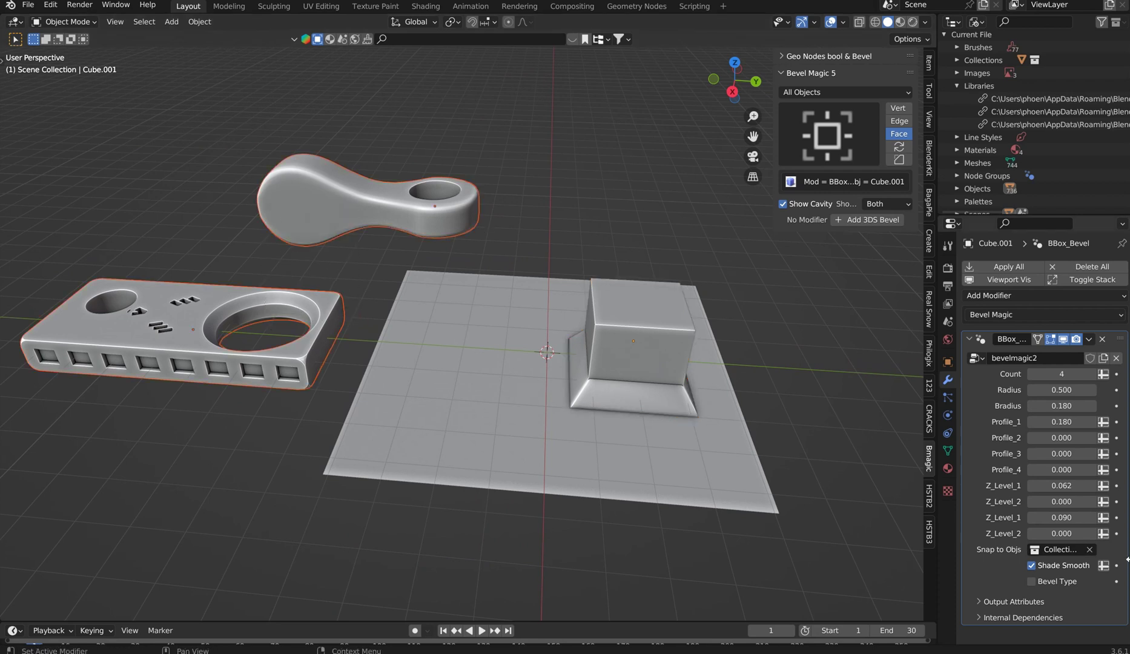
left_click_drag(938, 557, 887, 555)
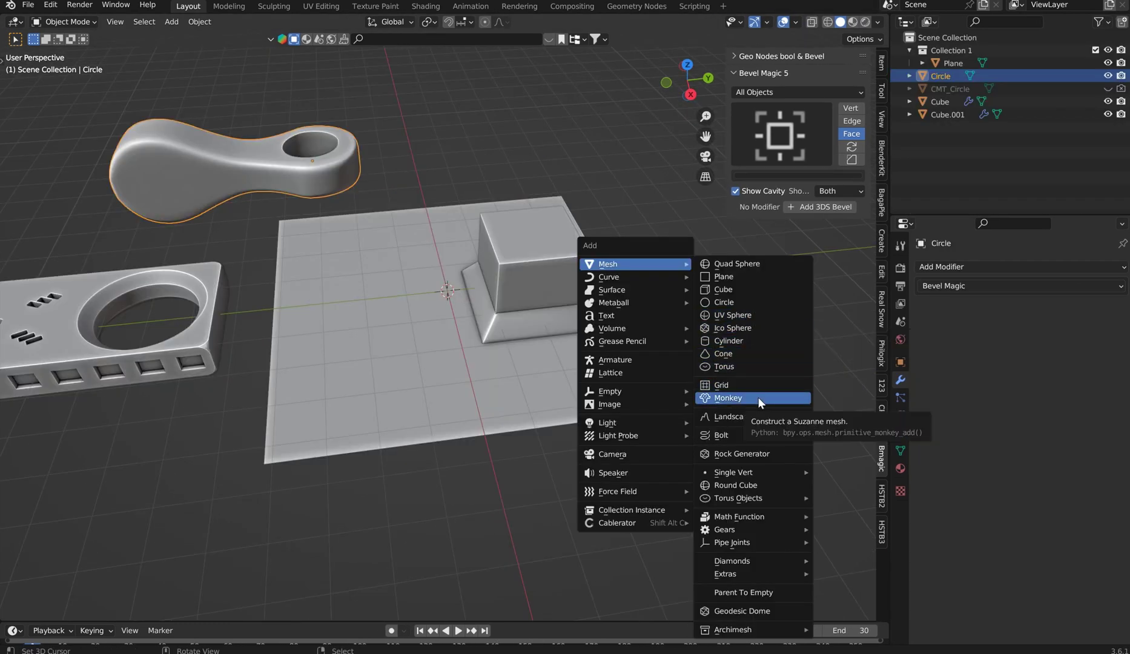
left_click(754, 341)
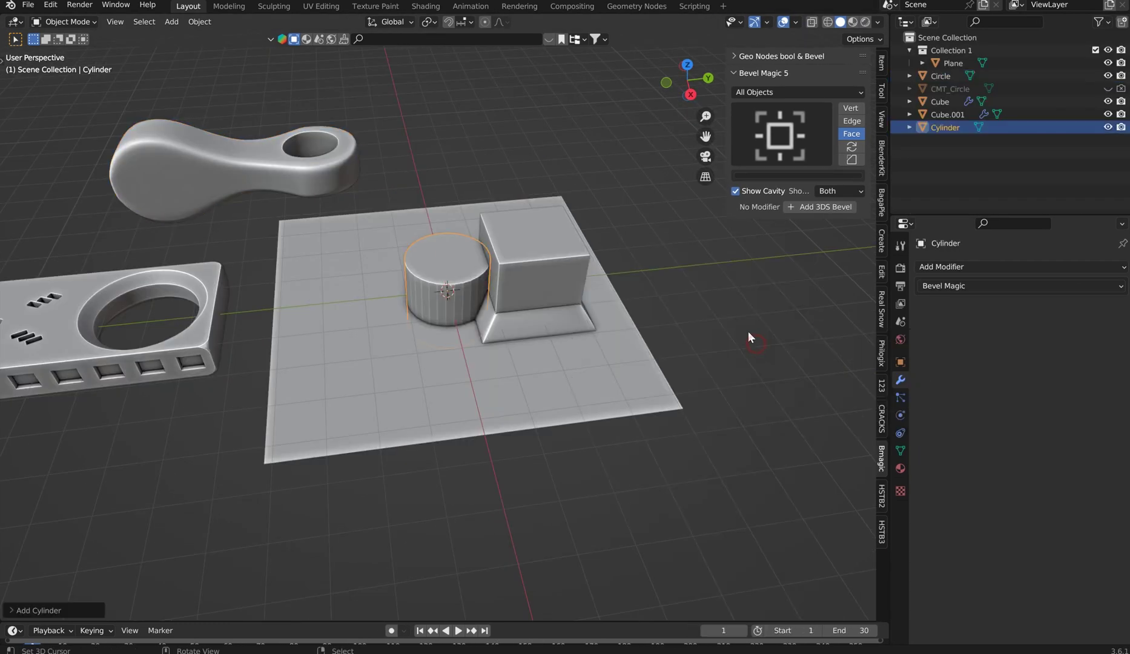
key("m")
left_click(504, 300)
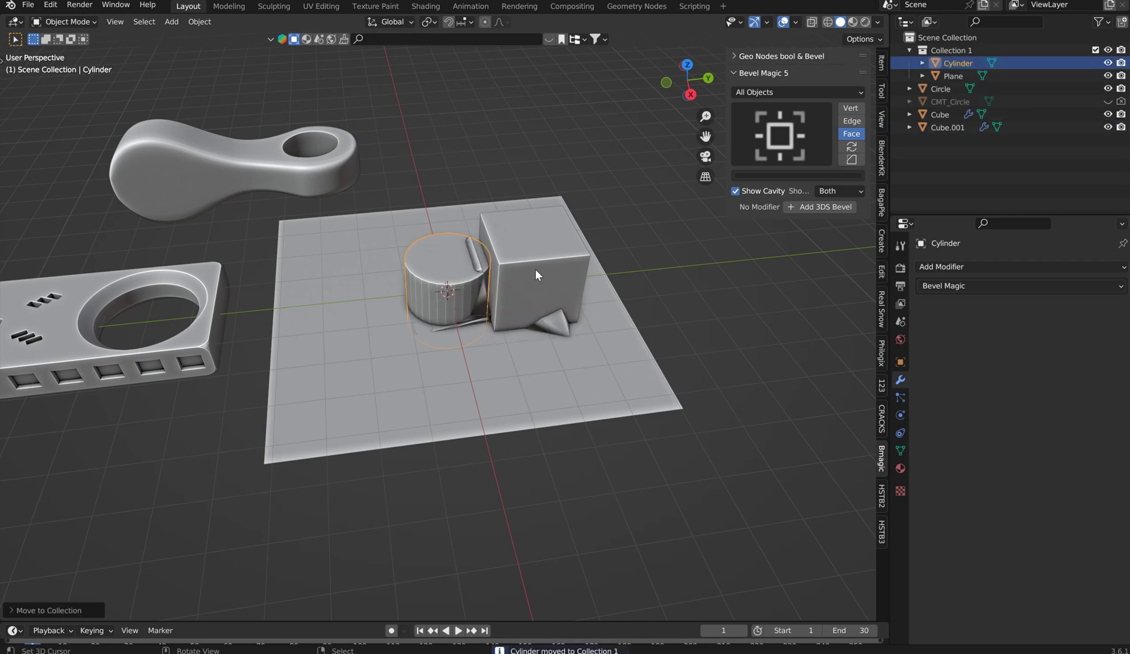
Scale the cylinder up uniformly so that it overlaps the side of the bevelled cube
scroll(557, 251, "up", 5)
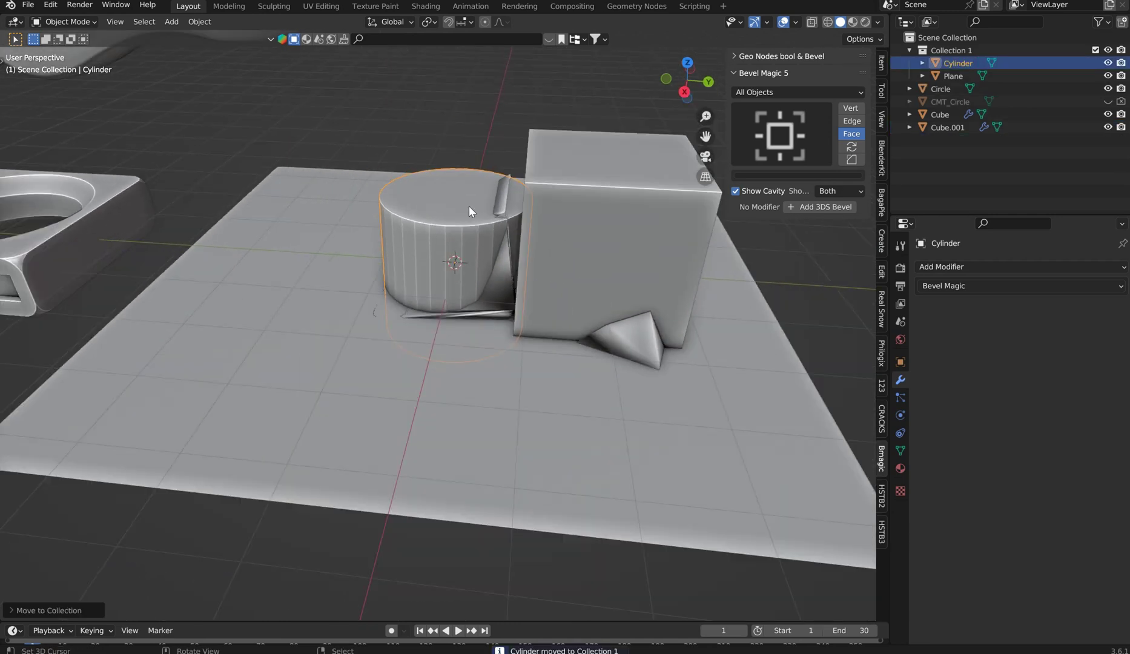
scroll(478, 216, "down", 6)
scroll(469, 255, "up", 2)
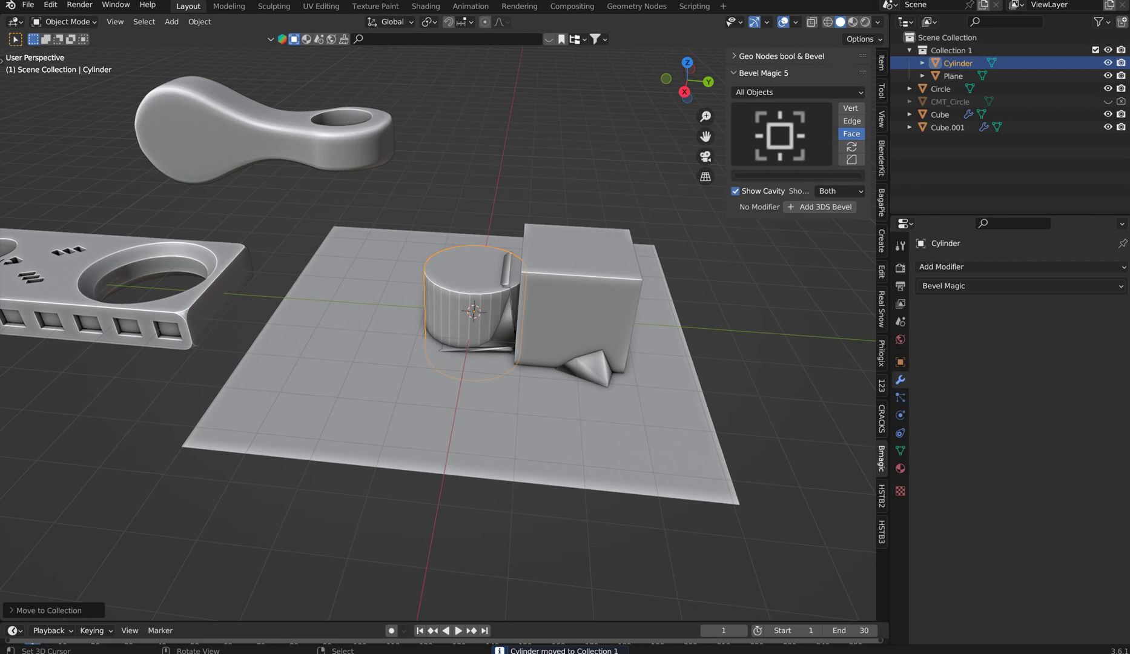
key("s")
key("Escape")
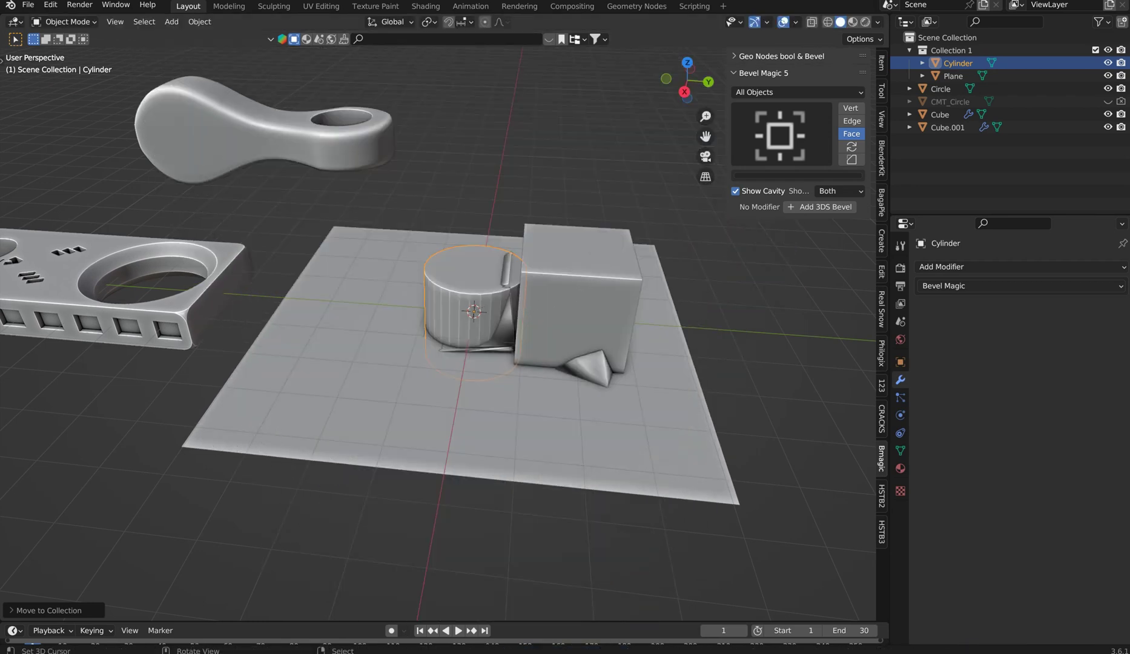
key("s")
left_click(597, 283)
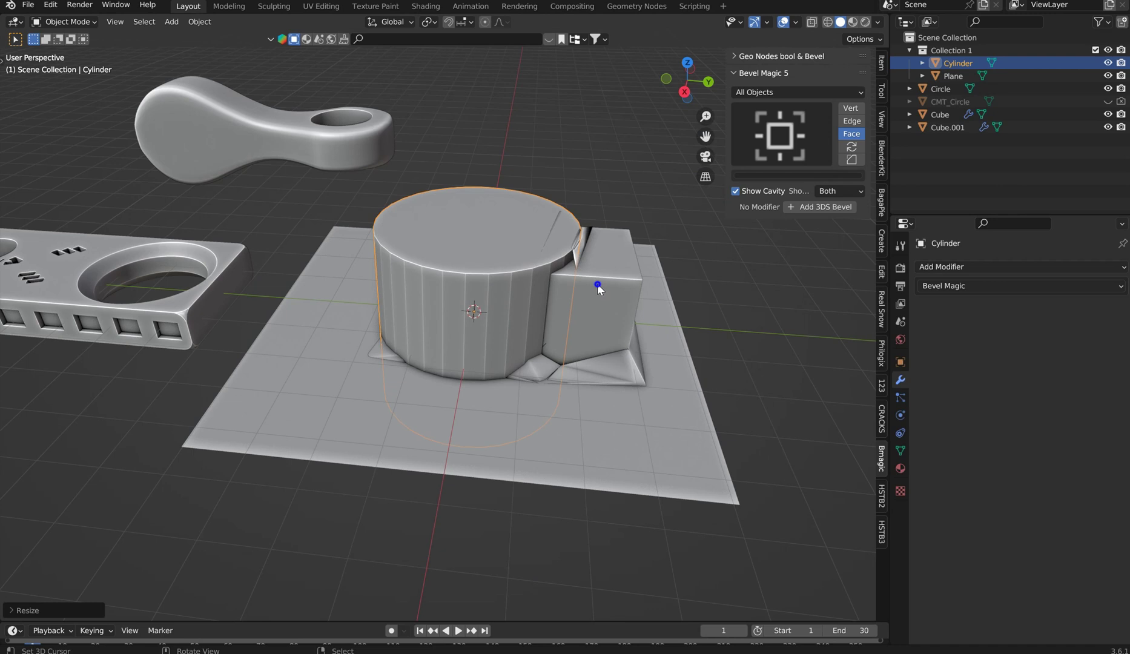
Raise the bevelled cube along the Z axis and shift it along Y to sit over the cylinder
left_click(598, 288)
key("g")
key("z")
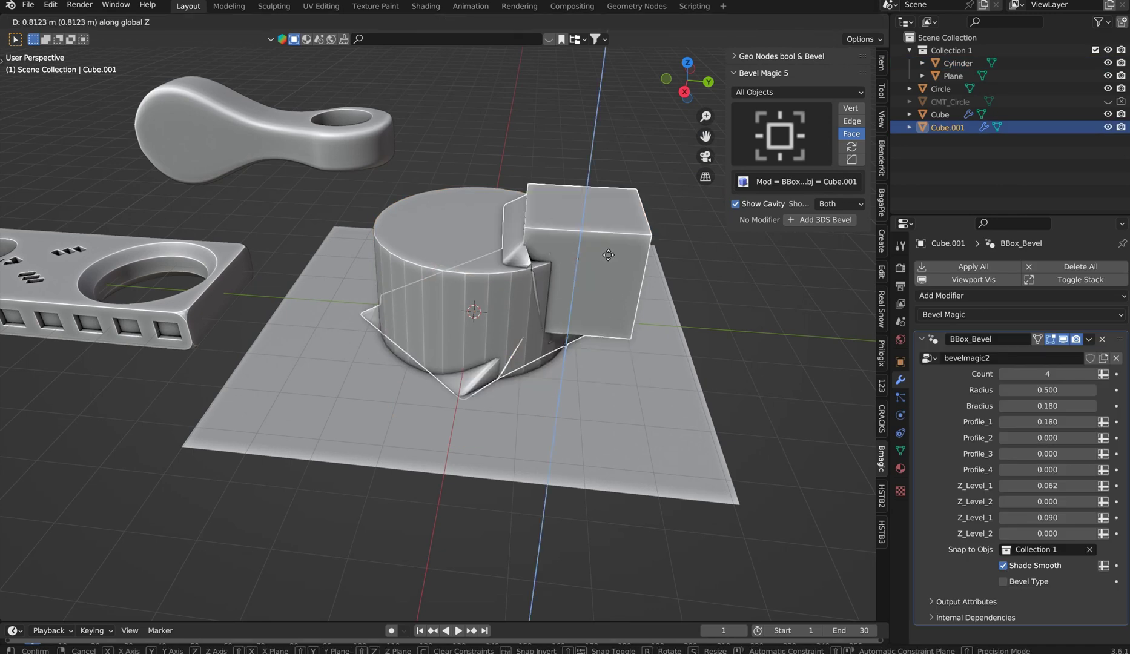
left_click(640, 249)
key("g")
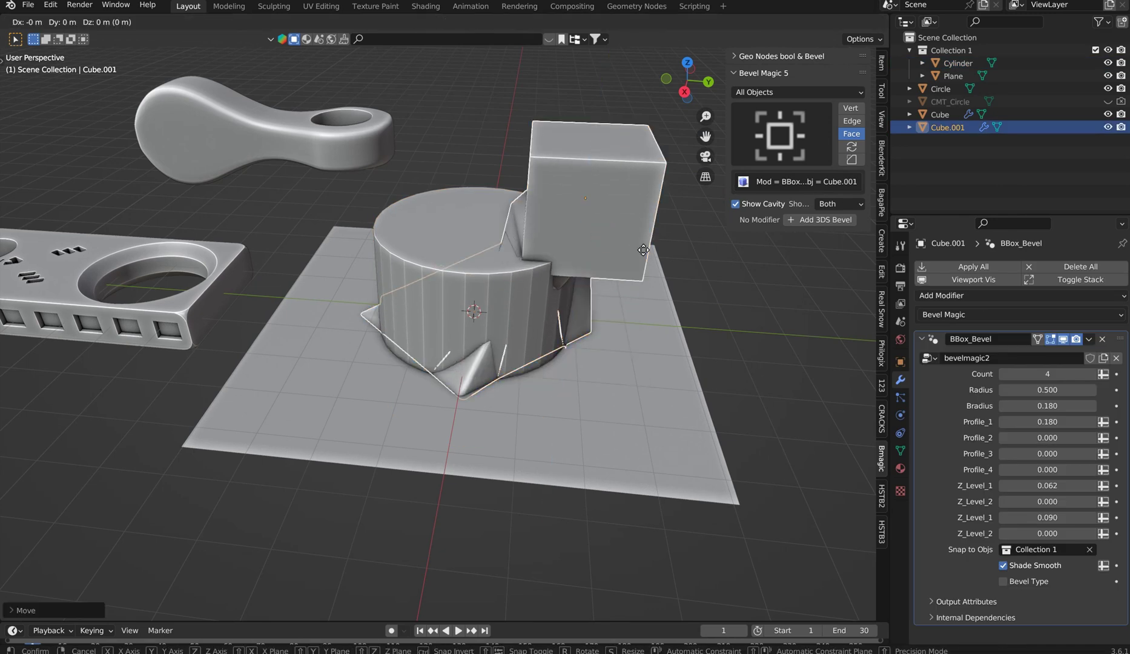
key("y")
left_click(532, 242)
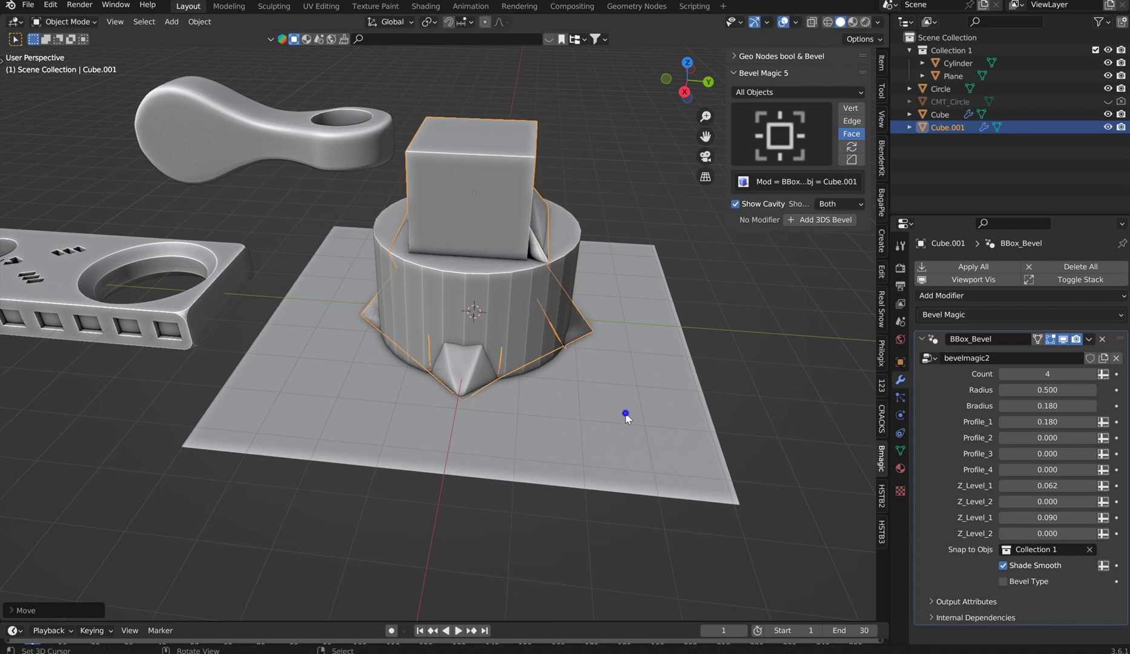
Delete the plane and scale the cylinder up further beneath the bevelled cube
left_click(626, 416)
key("Delete")
middle_click_drag(613, 409, 530, 328)
left_click(529, 328)
key("s")
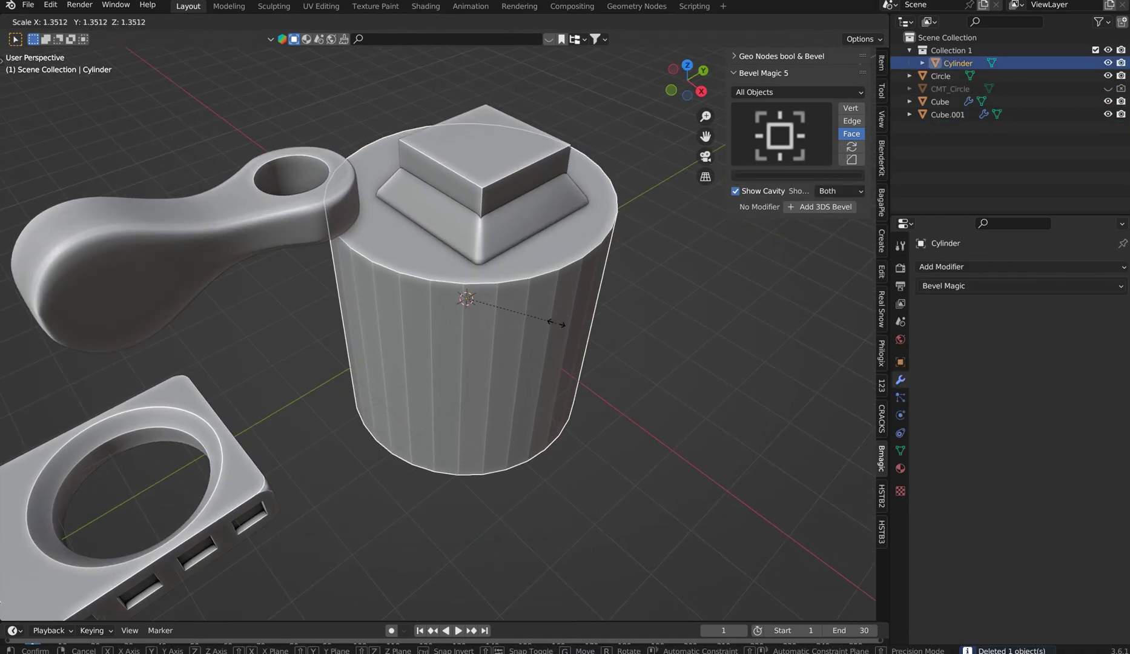
left_click(651, 275)
Move the rounded arm object clear of the enlarged cylinder
middle_click_drag(651, 274, 487, 247)
left_click(444, 246)
right_click_drag(443, 245, 357, 188)
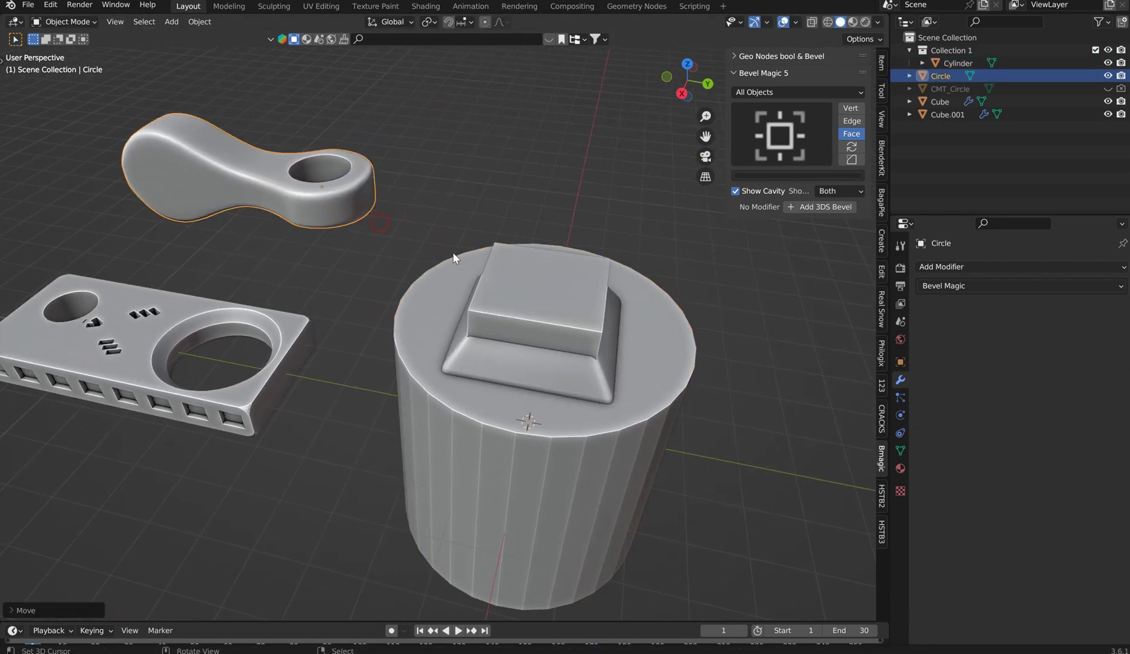
Reposition the bevelled cube slightly higher on the cylinder's top face
middle_click_drag(764, 286, 655, 272)
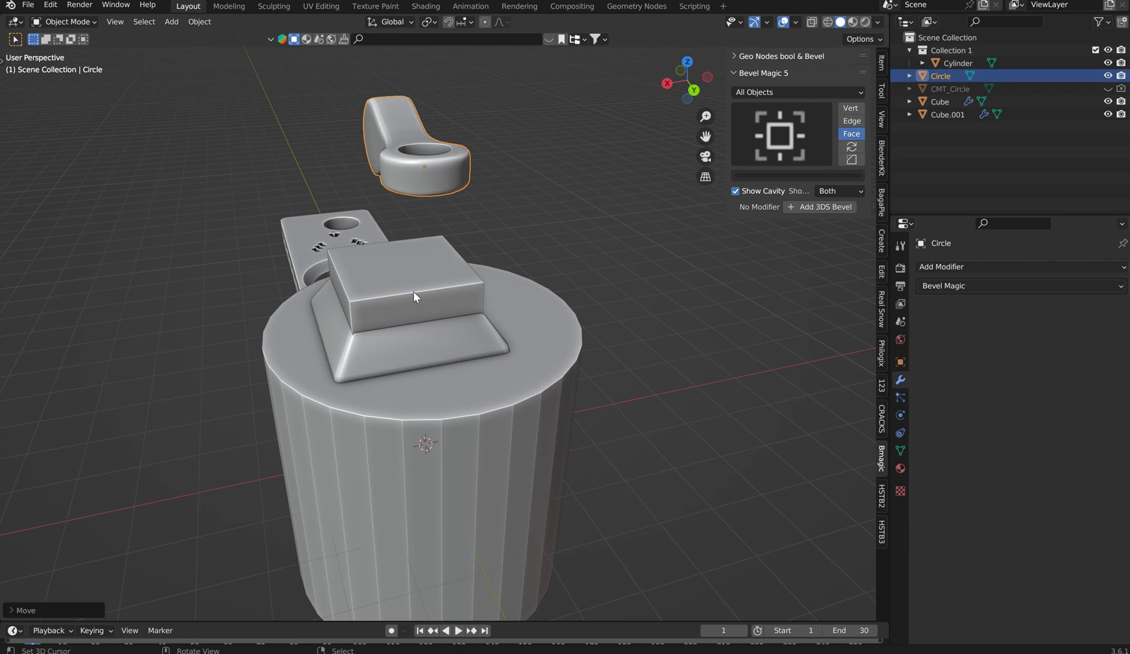
middle_click_drag(413, 293, 462, 291)
left_click(464, 292)
key("g")
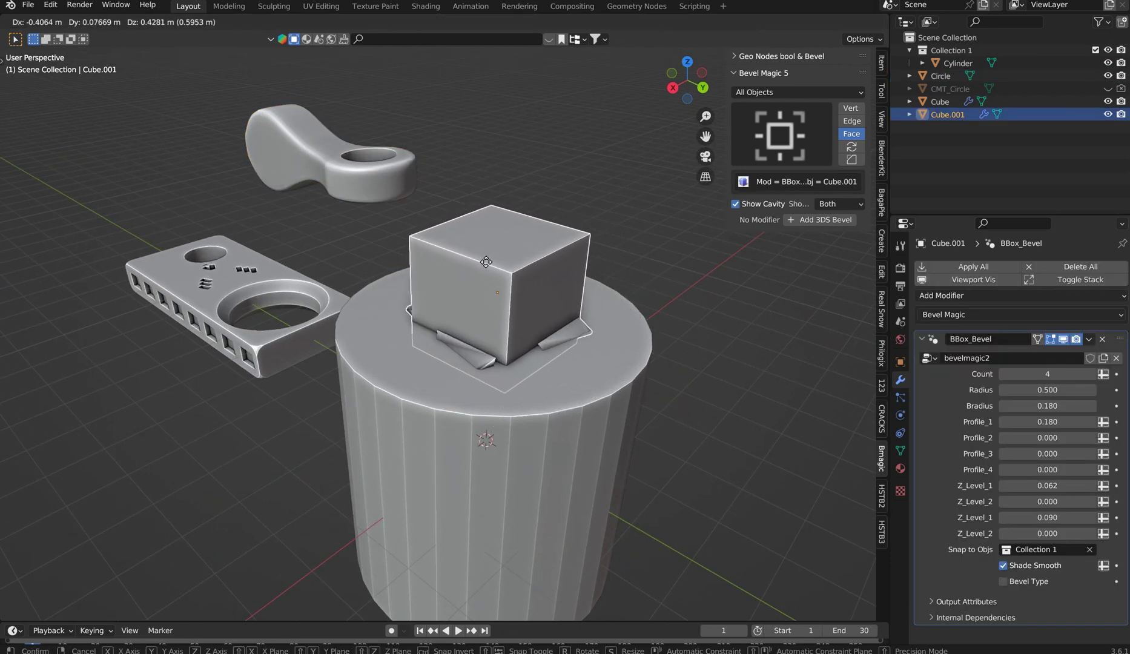
left_click(484, 280)
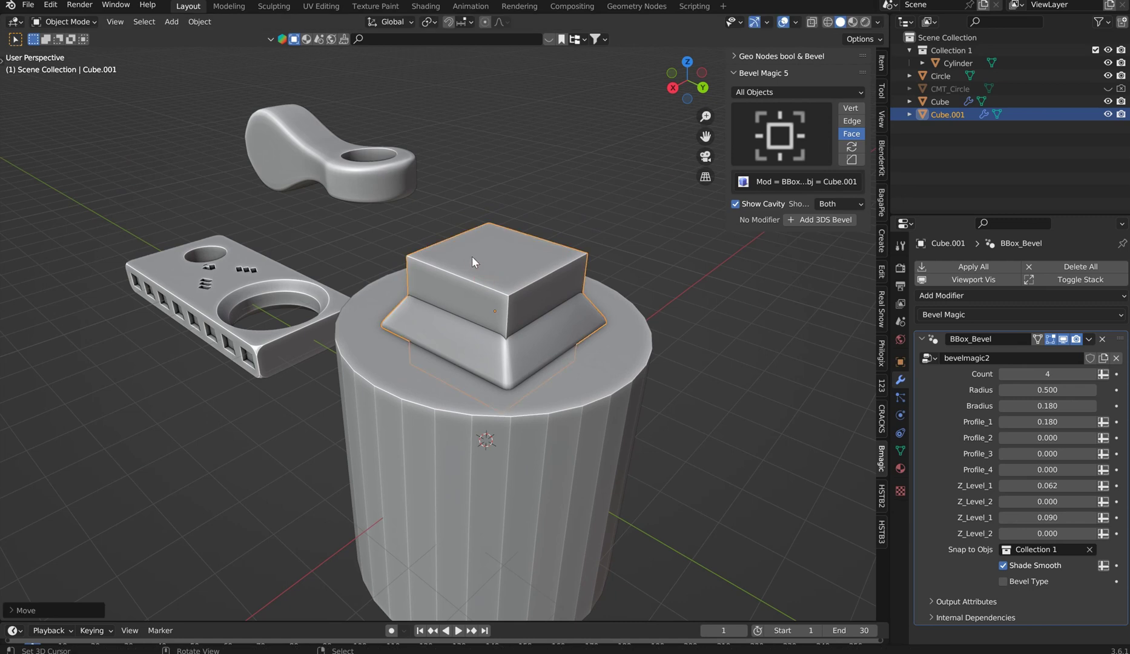
In Edit Mode, extrude the cube's top face about 2.9 m along Z and scale that face to about 0.5
key("Tab")
left_click(496, 260)
key("e")
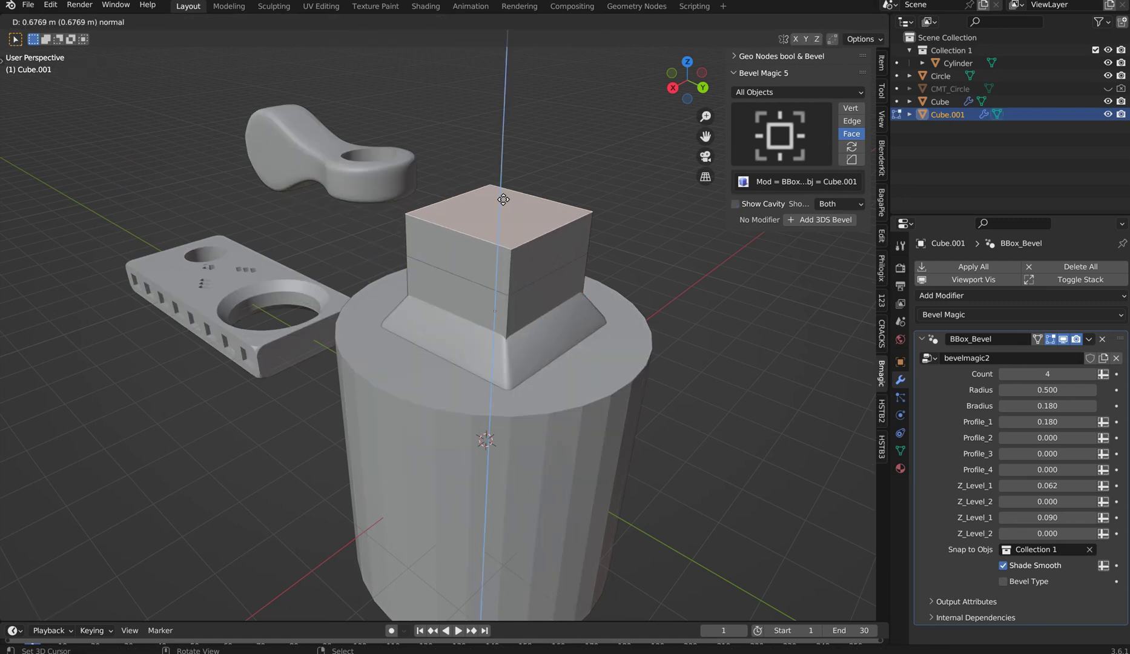
key("z")
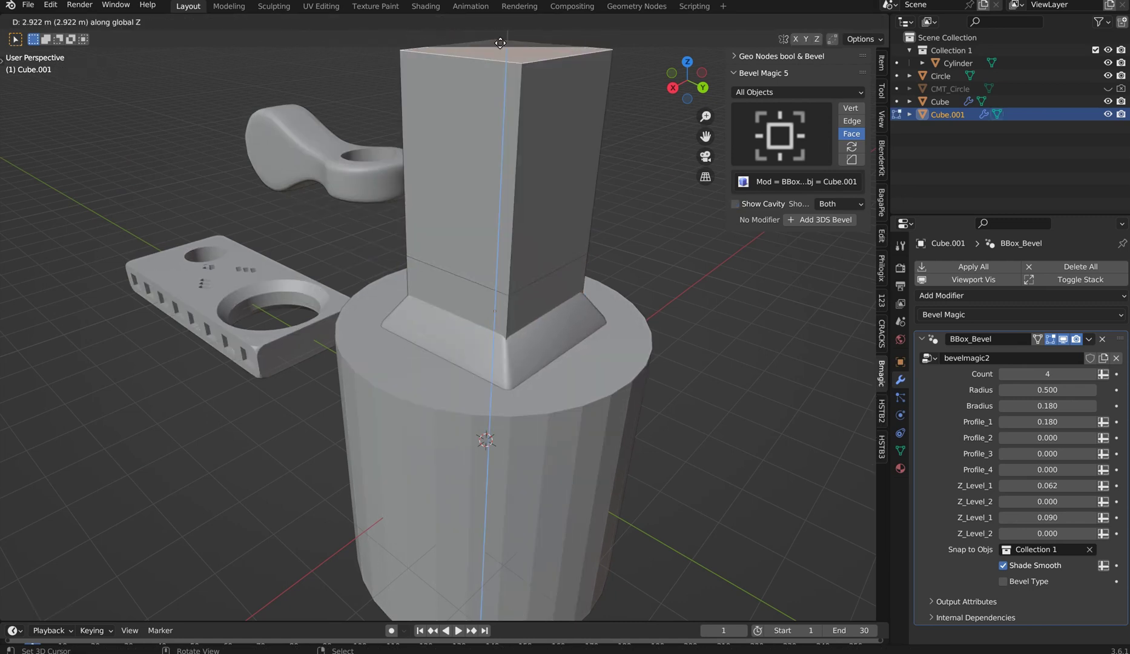
left_click(500, 43)
scroll(567, 162, "down", 3)
key("s")
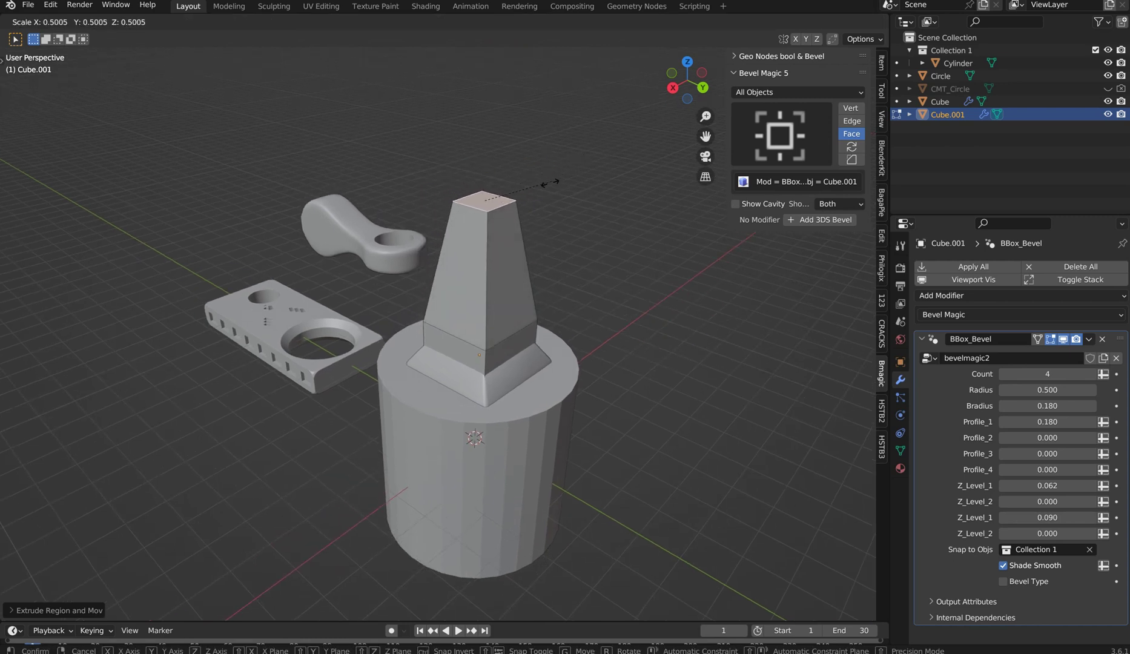
left_click(550, 181)
Confirm the face scaling and add four evenly spaced loop cuts around the cube's tapered upper section
middle_click_drag(541, 232, 613, 245)
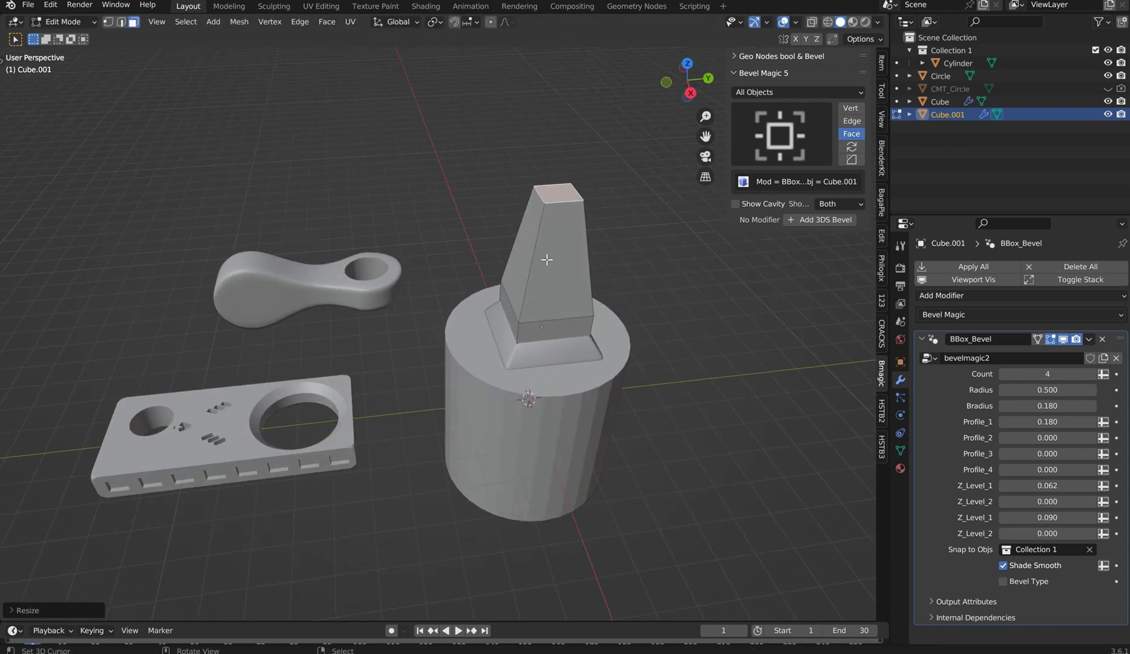
key("ctrl+r")
scroll(545, 261, "up", 3)
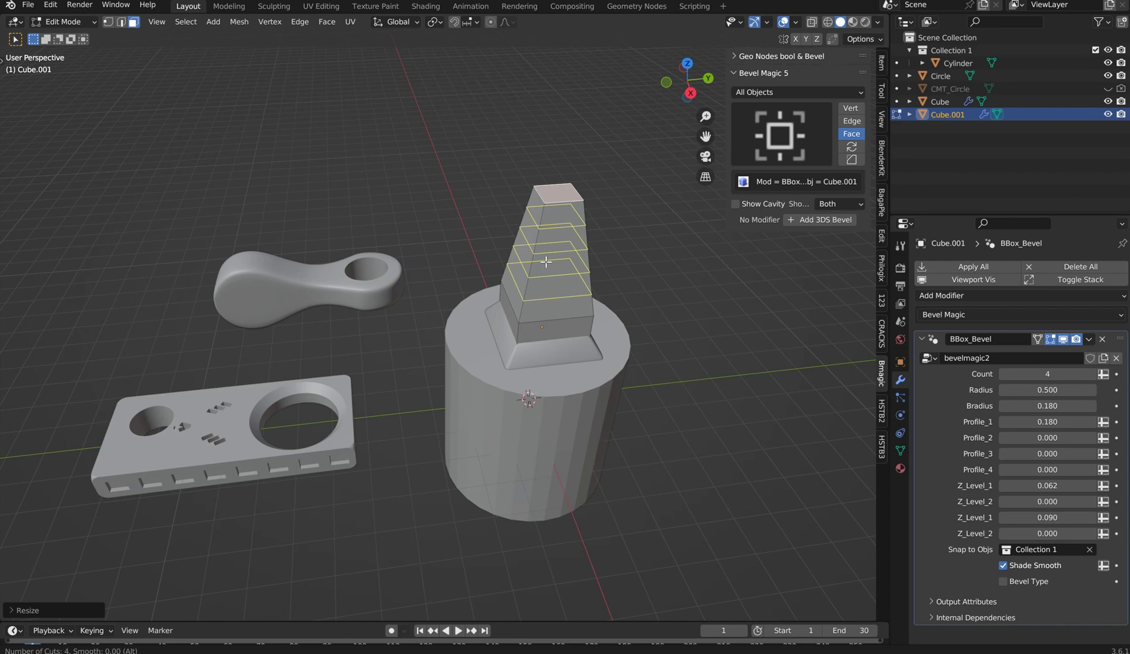
left_click(546, 261)
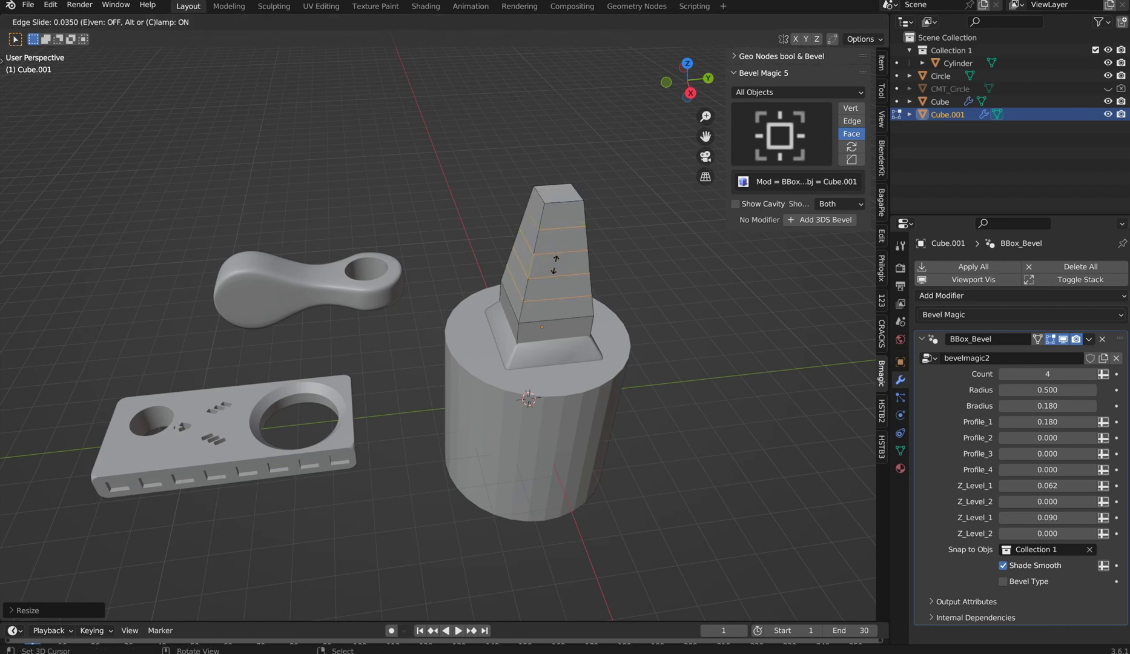
right_click(555, 261)
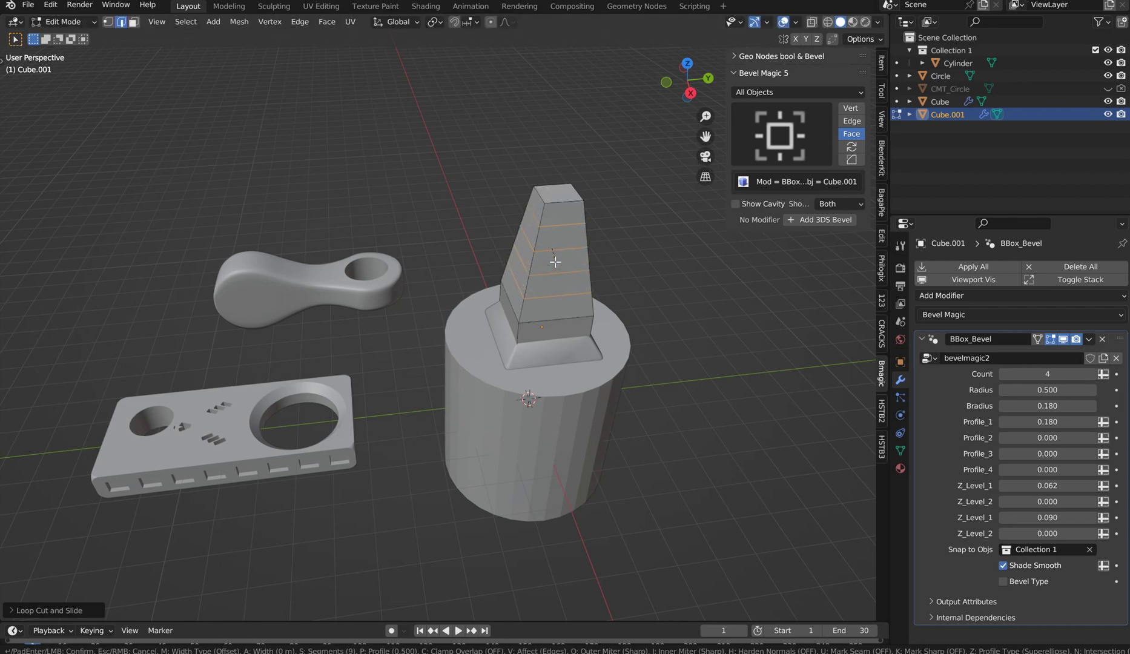
Bevel the four new edge loops by about 0.097 m into narrow bands around the taper
key("ctrl+b")
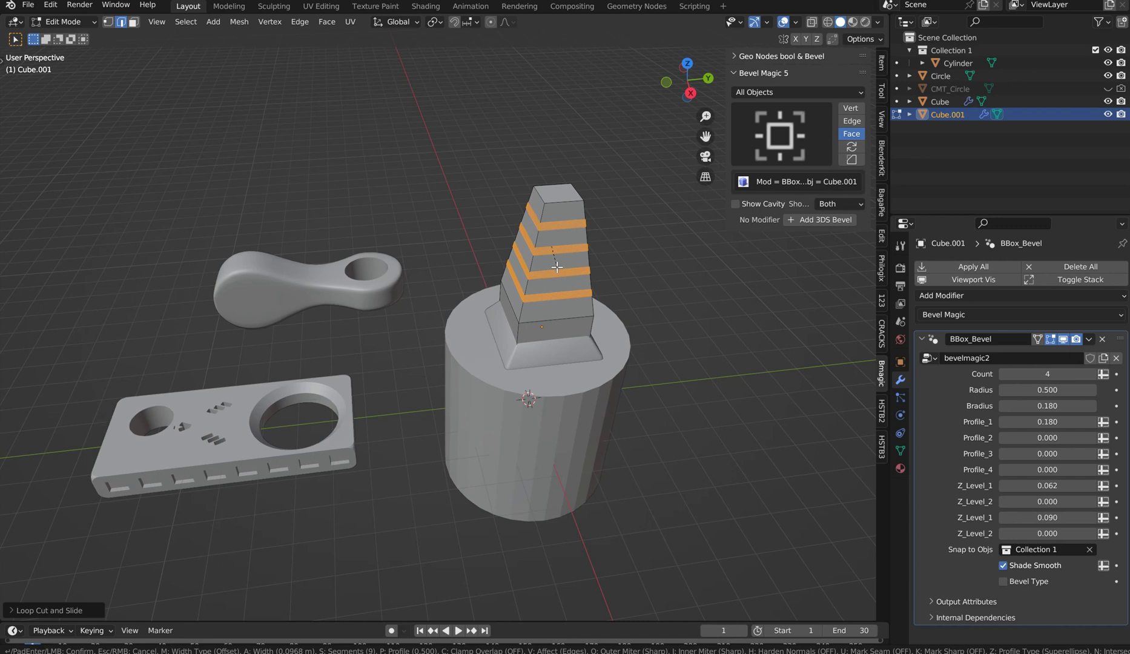
scroll(557, 266, "down", 6)
left_click(556, 266)
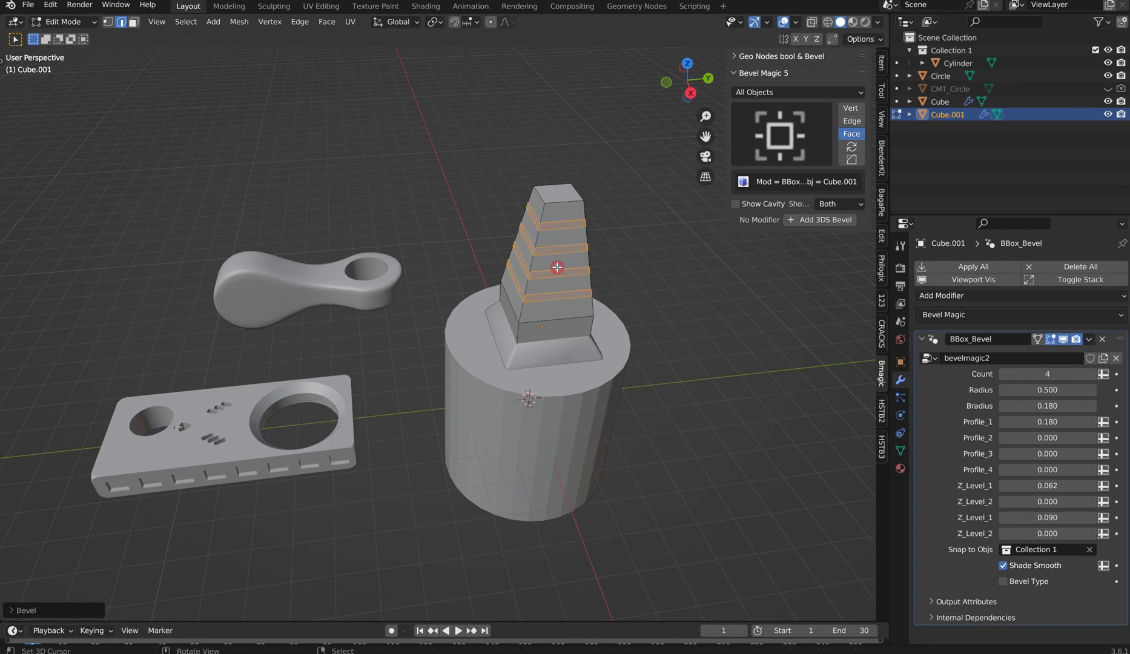
Extrude the narrow bands inward along their normals to form grooves and return to Object Mode
key("alt+e")
left_click(556, 278)
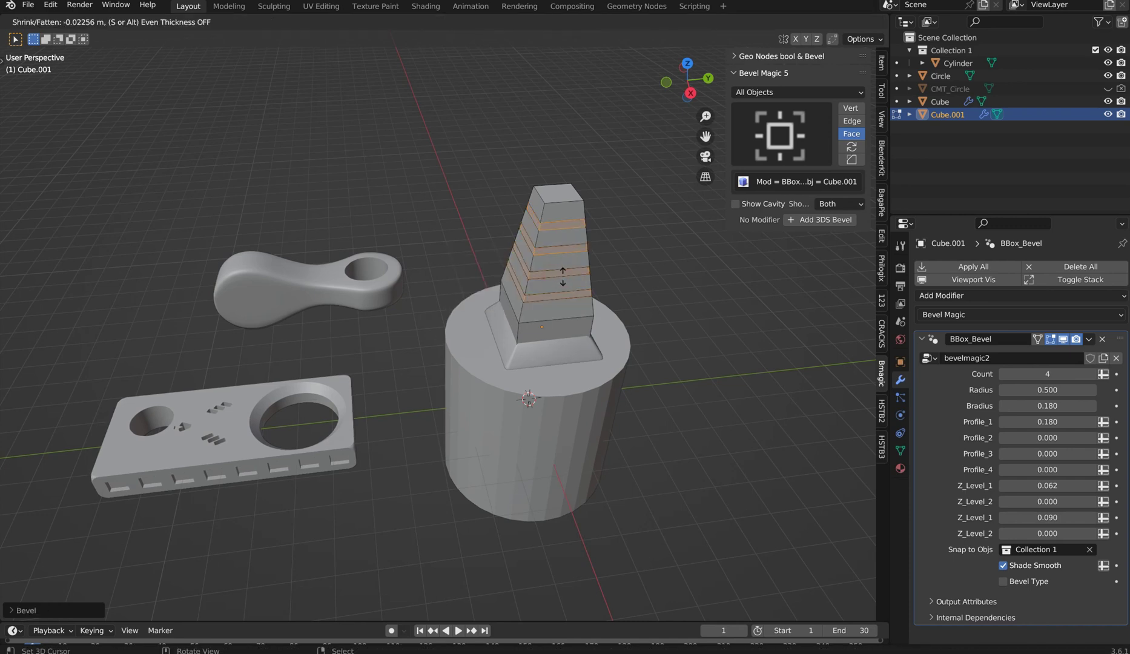
left_click(575, 277)
key("Tab")
Deselect the grooved tower and turn on Show Cavity shading for the viewport
left_click(585, 190)
mouse_move(622, 243)
middle_mouse_down()
mouse_move(534, 219)
mouse_move(603, 247)
mouse_move(574, 264)
mouse_move(531, 256)
mouse_move(522, 224)
middle_mouse_up()
left_click(567, 249)
scroll(567, 247, "up", 3)
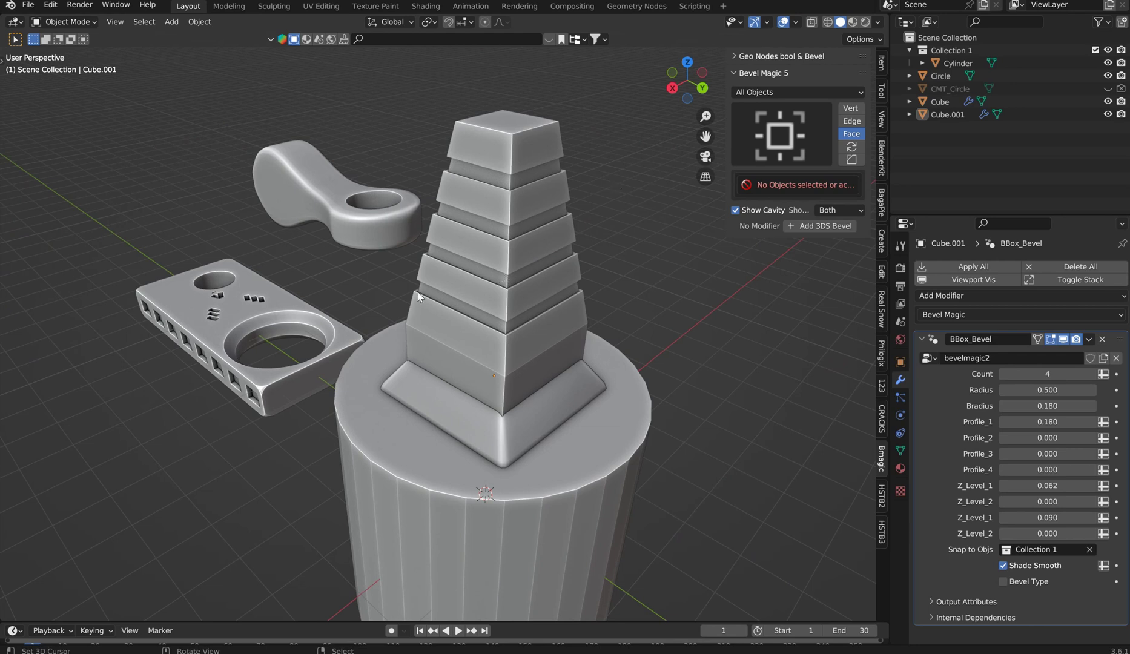
Add a 3DS Bevel to the cylinder and apply the 3DS Bevel 1 preset, 0.01 m with 2 segments
left_click(400, 456)
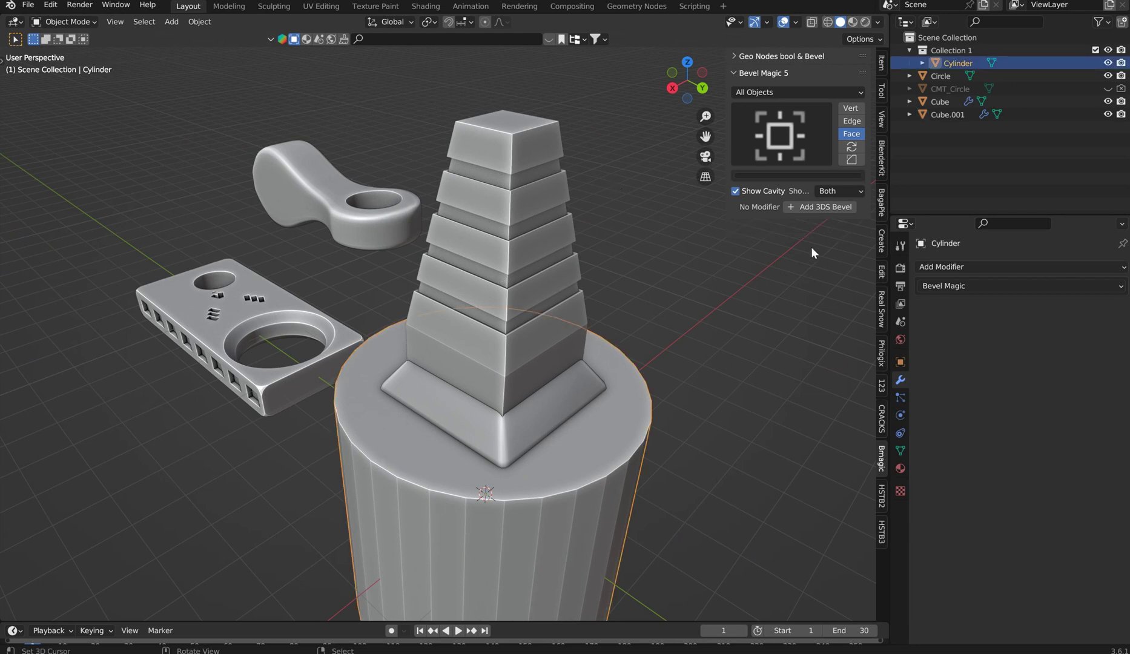
left_click(835, 206)
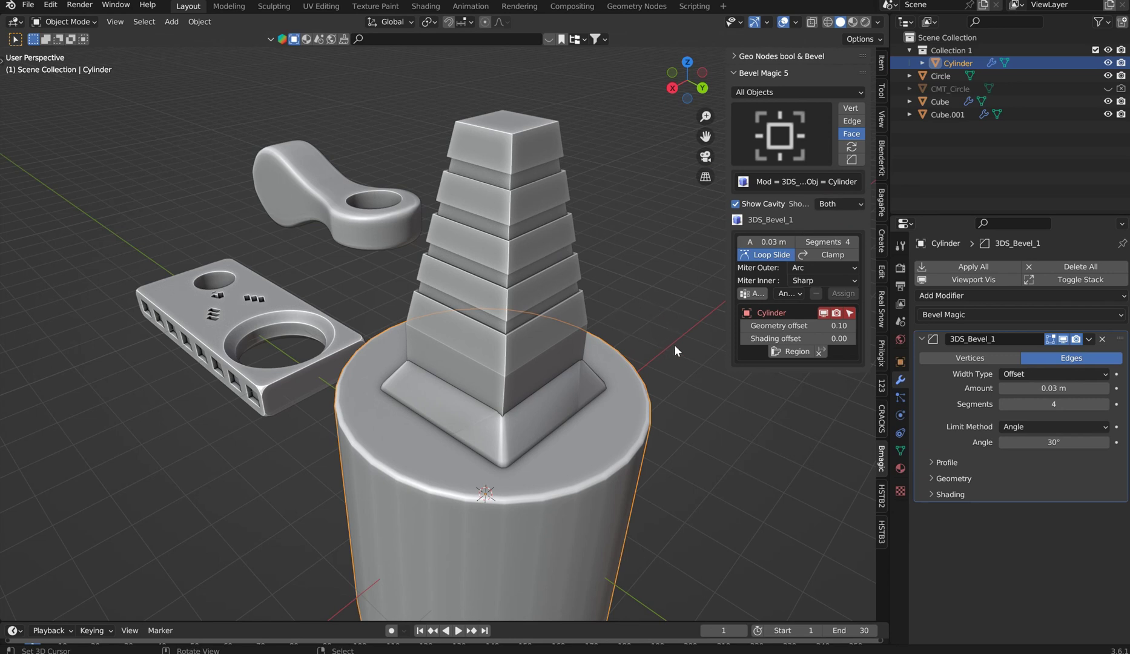
left_click(954, 315)
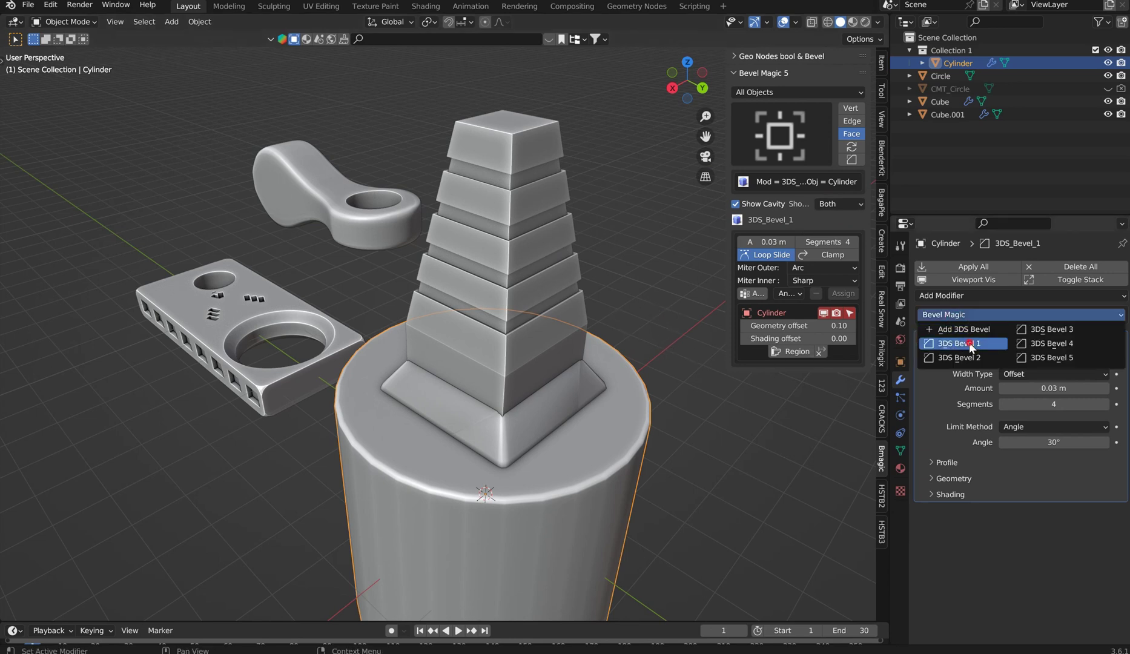
left_click(969, 343)
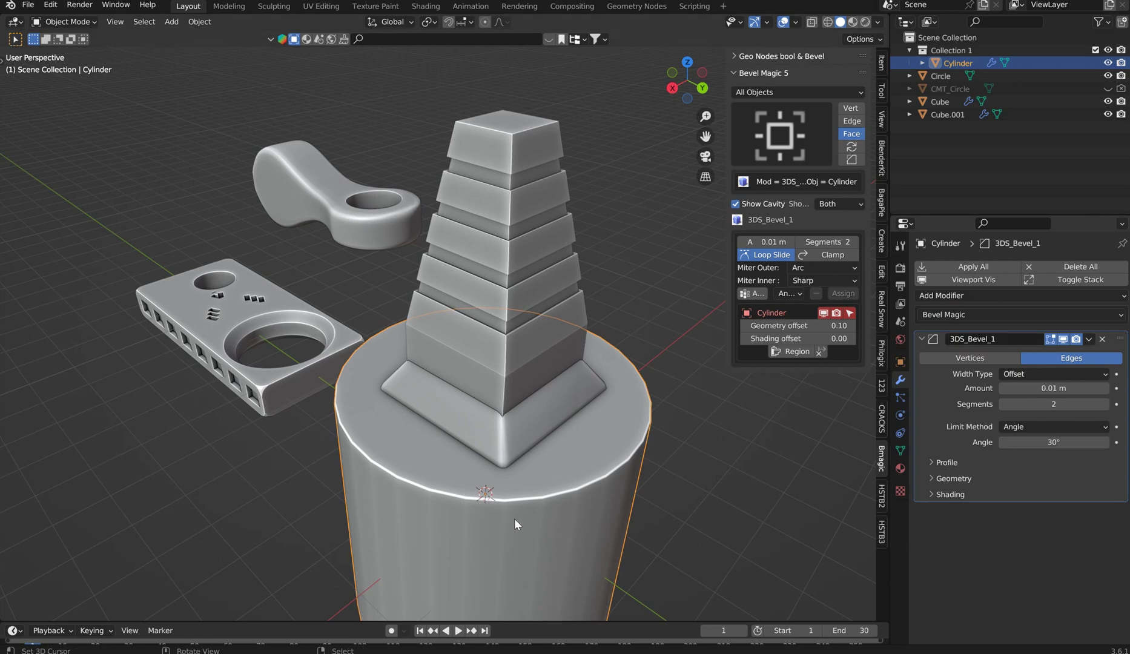
Examine the cylinder's bevelled rim up close and check the bevel modifier's shading options
middle_click_drag(513, 518, 472, 364, "shift")
scroll(572, 364, "up", 4)
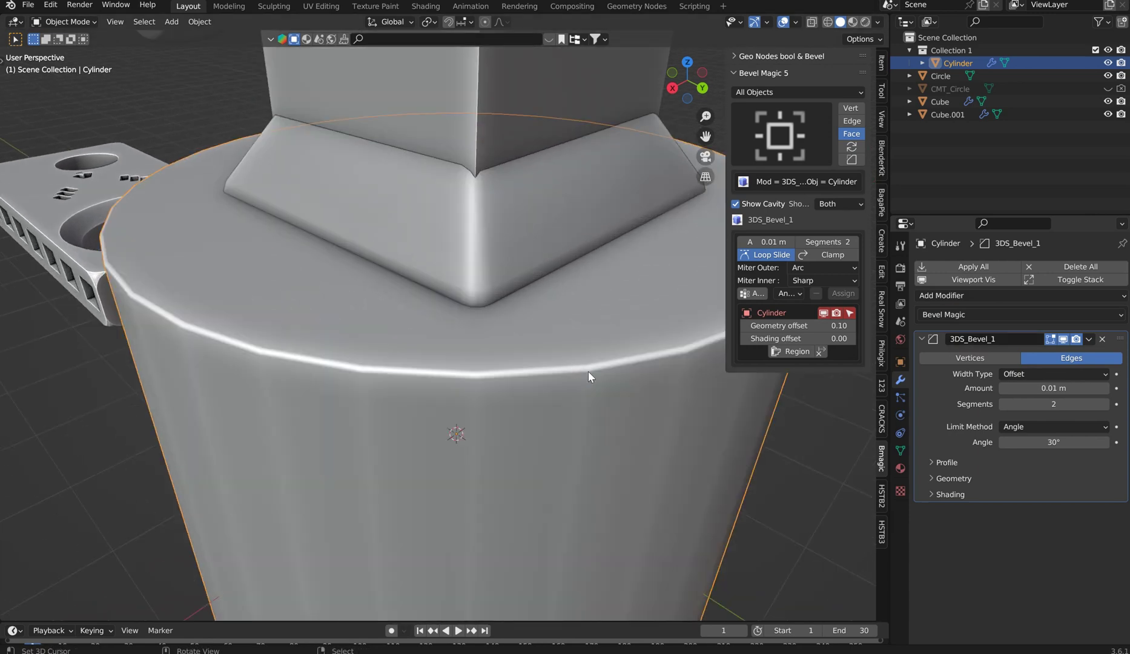
left_click(932, 496)
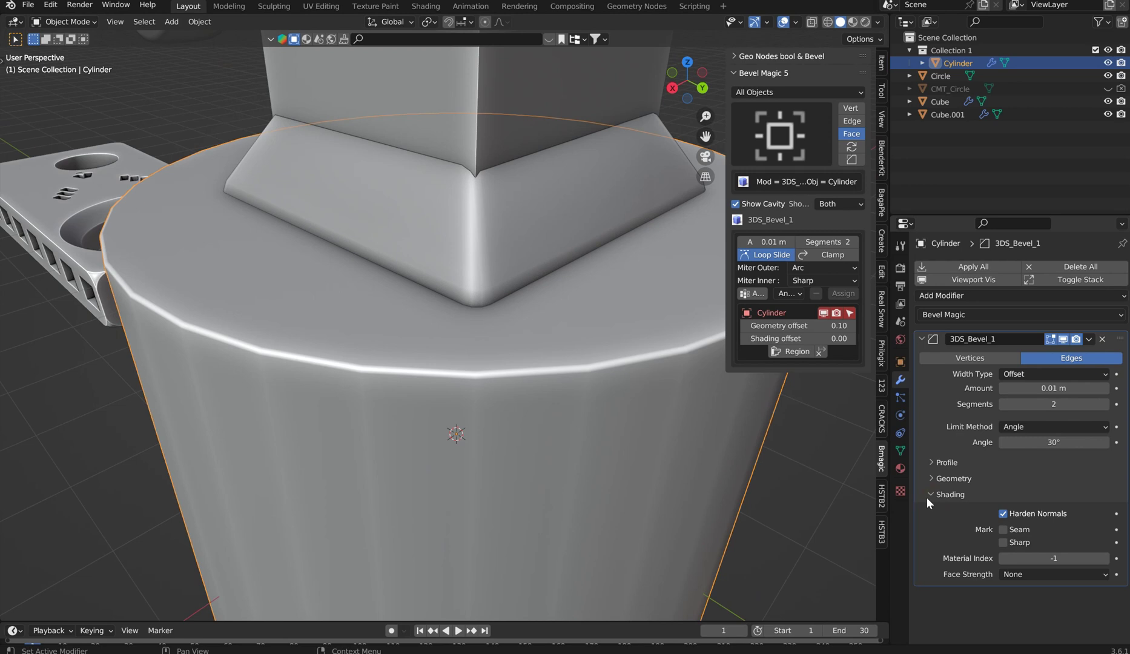
left_click(929, 494)
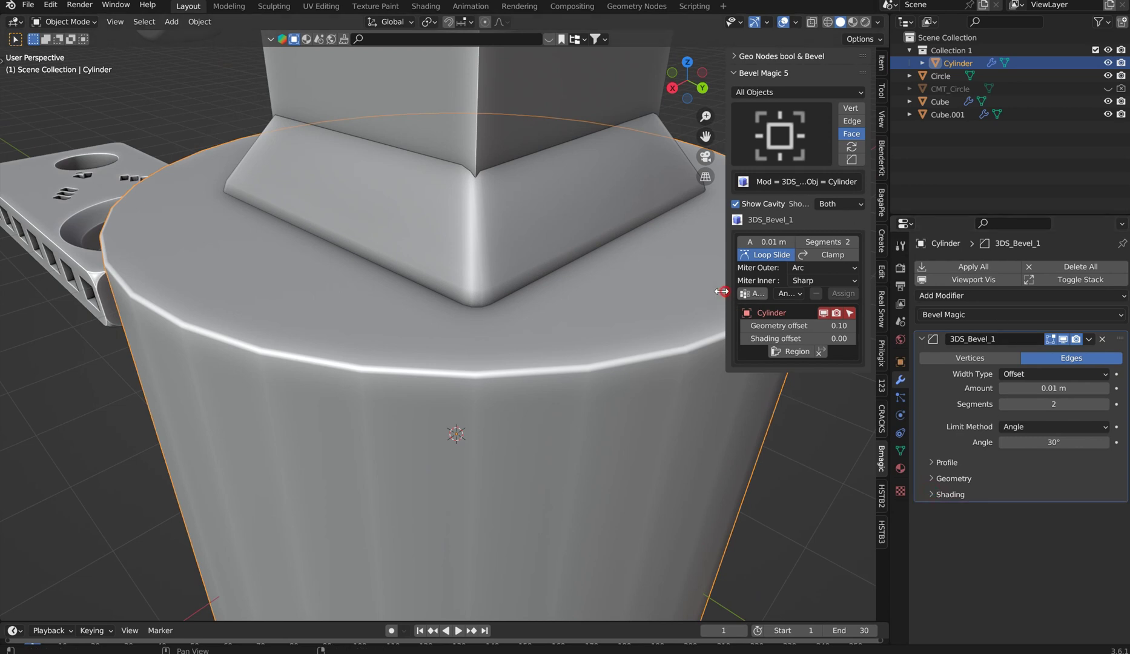
Widen the Bevel Magic sidebar and reselect the cylinder from its entry in the modifier's object list
left_click_drag(722, 291, 686, 291)
mouse_move(754, 319)
left_mouse_down()
mouse_move(805, 319)
mouse_move(757, 325)
left_mouse_up()
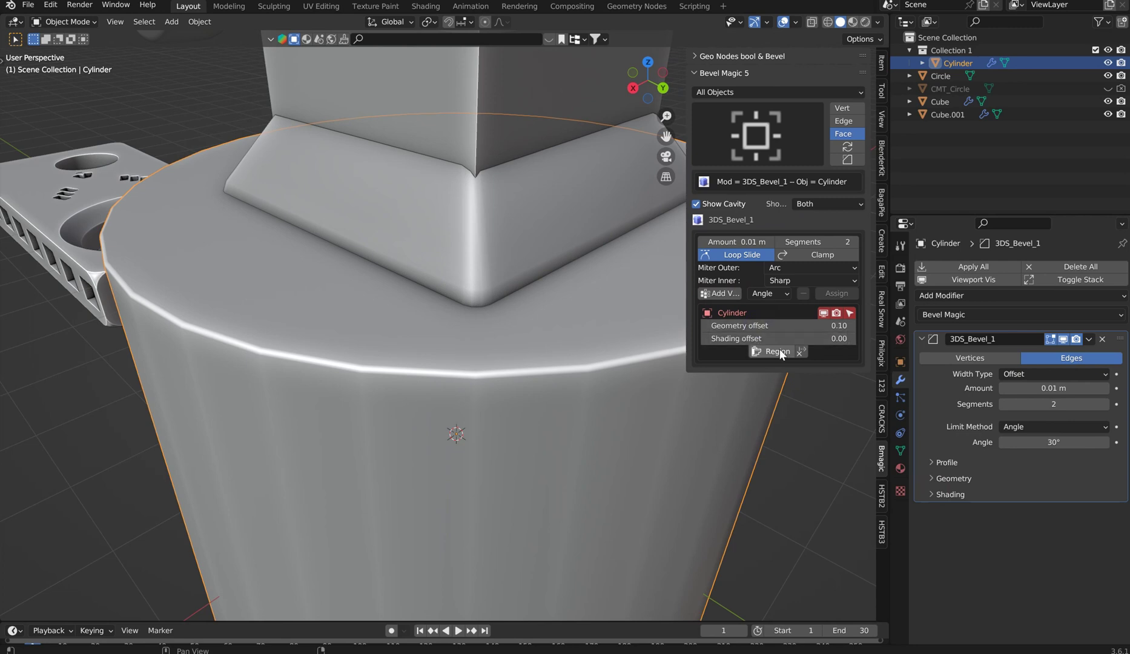
left_click(824, 313)
left_click(826, 319)
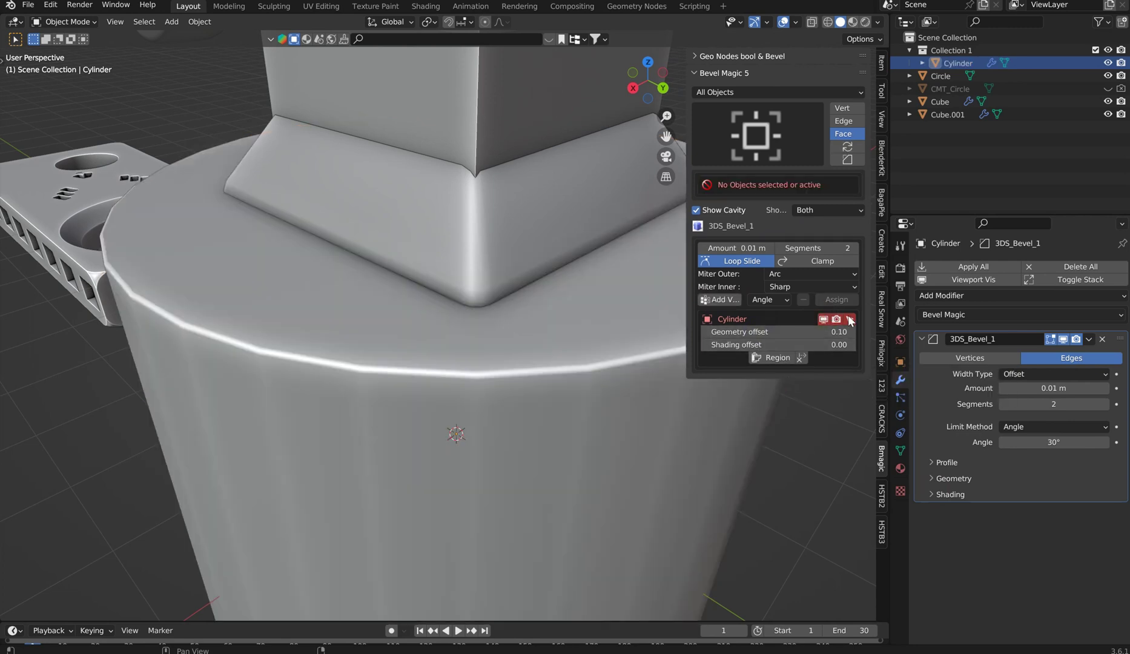
left_click(848, 319)
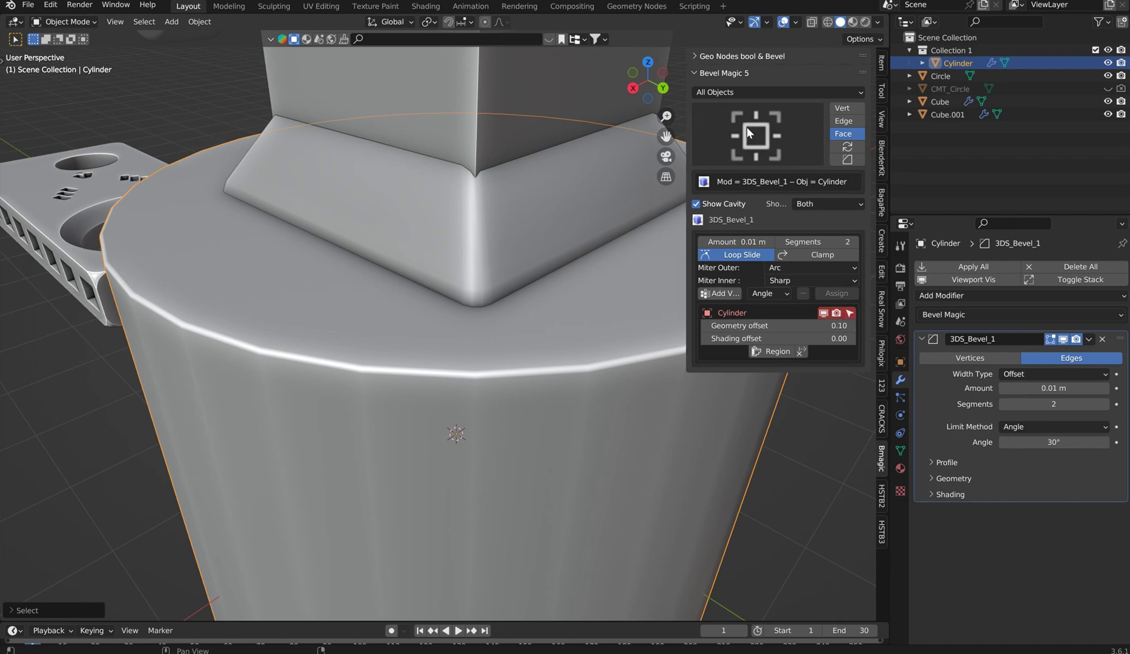
scroll(472, 258, "down", 5)
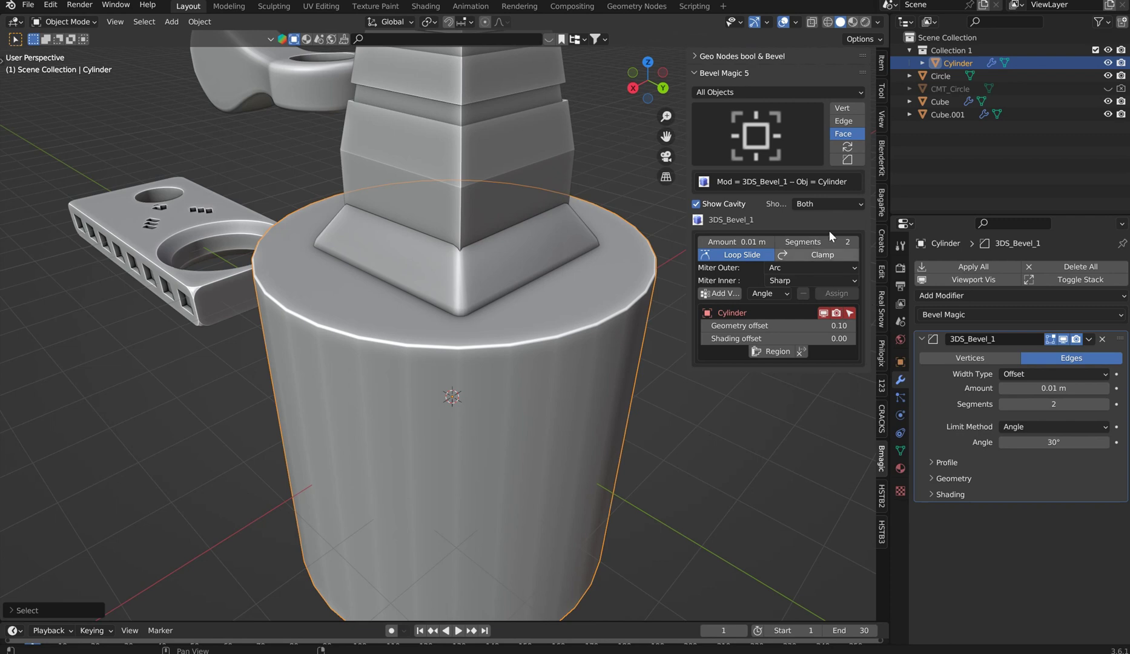
Select the perforated plate and show the settings of its 3DS_Bevel_1 modifier
left_click(782, 134)
left_click(721, 209)
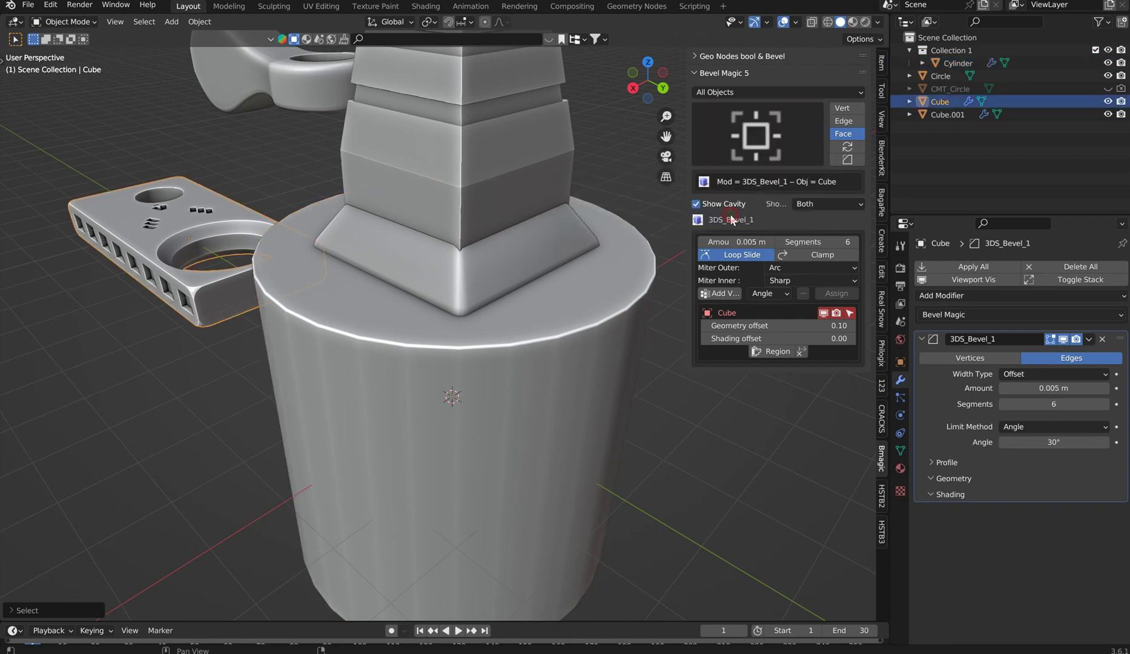
middle_click_drag(543, 248, 557, 295)
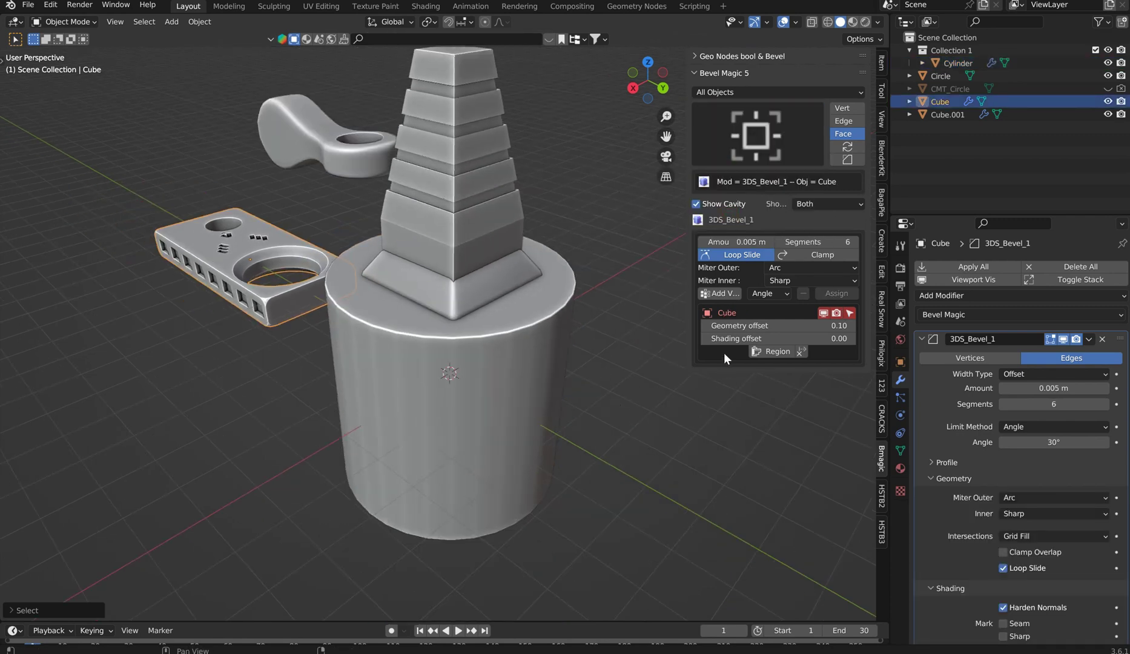
Examine the tower, cylinder, plate and arm from several angles and distances
middle_click_drag(331, 279, 374, 301)
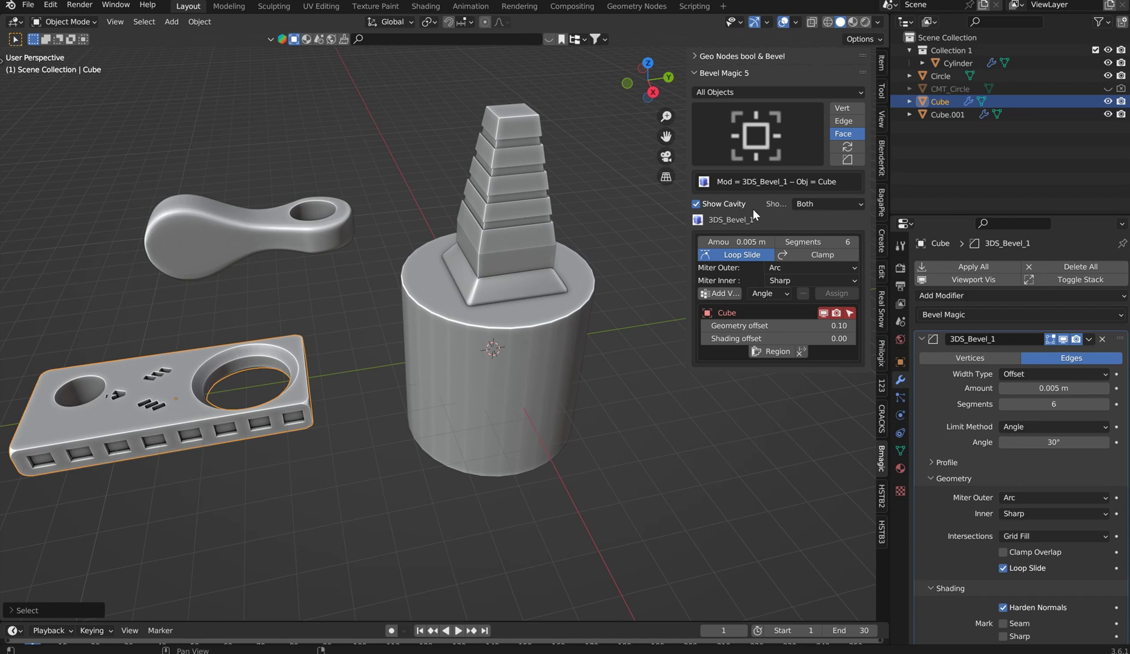
middle_click_drag(611, 235, 550, 296)
scroll(563, 308, "up", 2)
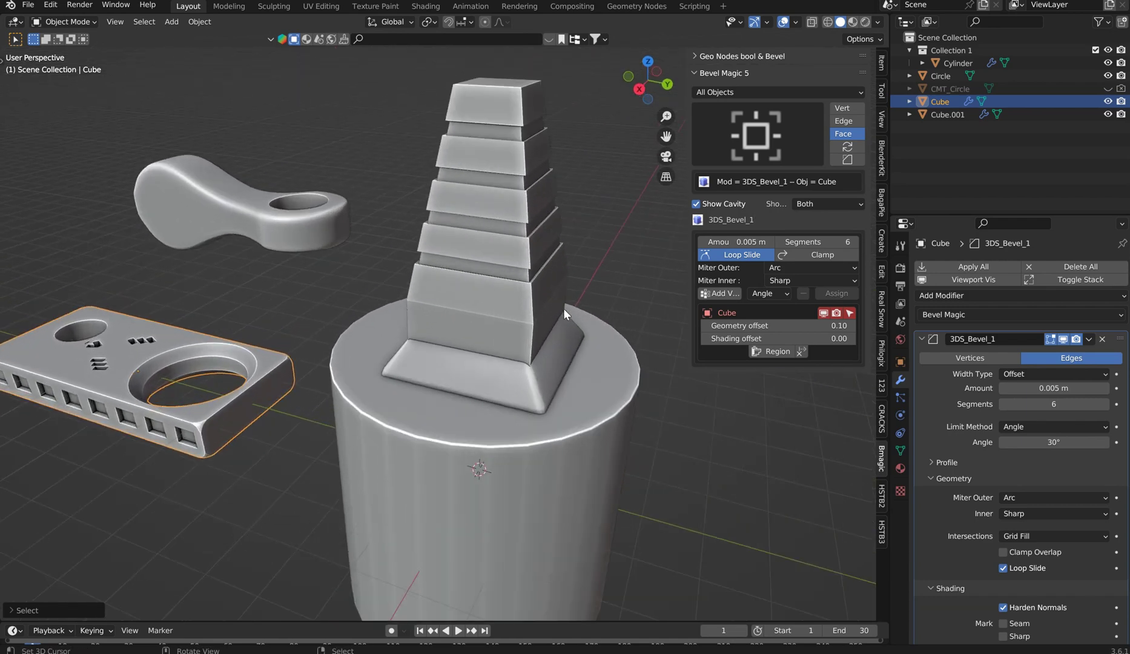
scroll(563, 310, "up", 3)
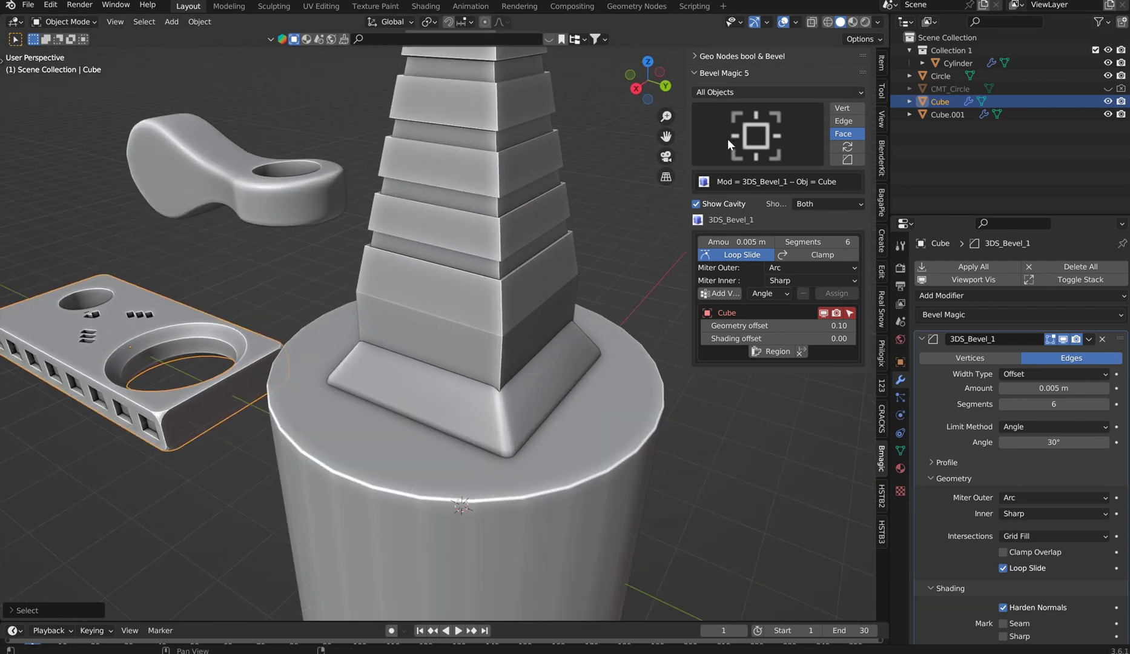
scroll(467, 275, "down", 2)
middle_click_drag(467, 276, 471, 302)
scroll(471, 302, "up", 3)
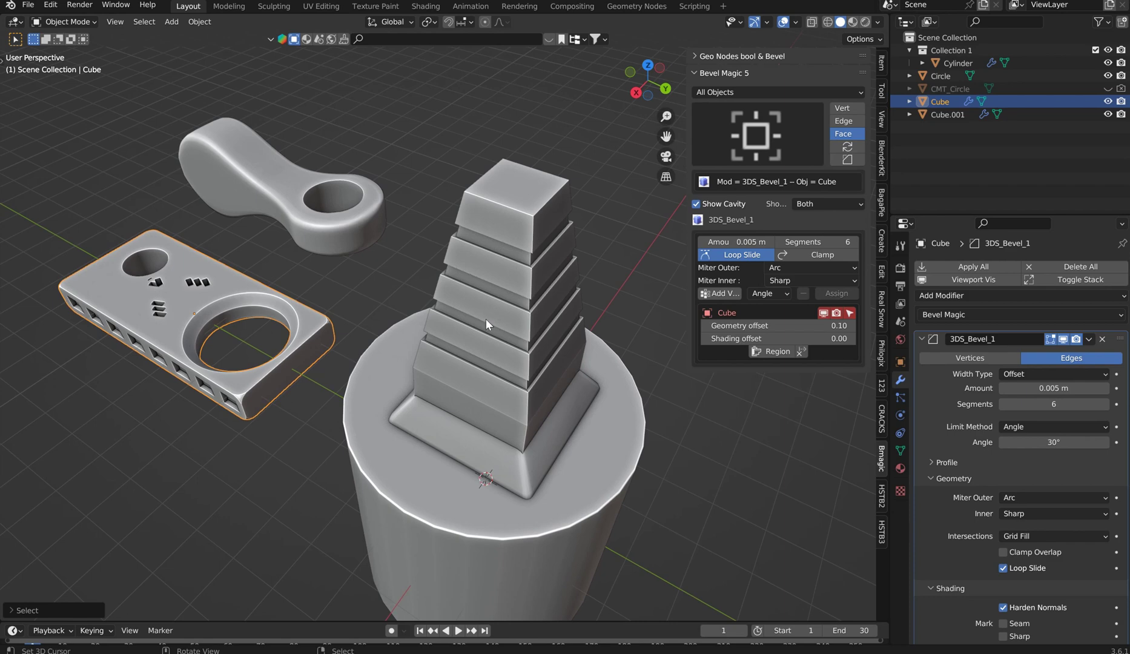
middle_click_drag(496, 331, 487, 313)
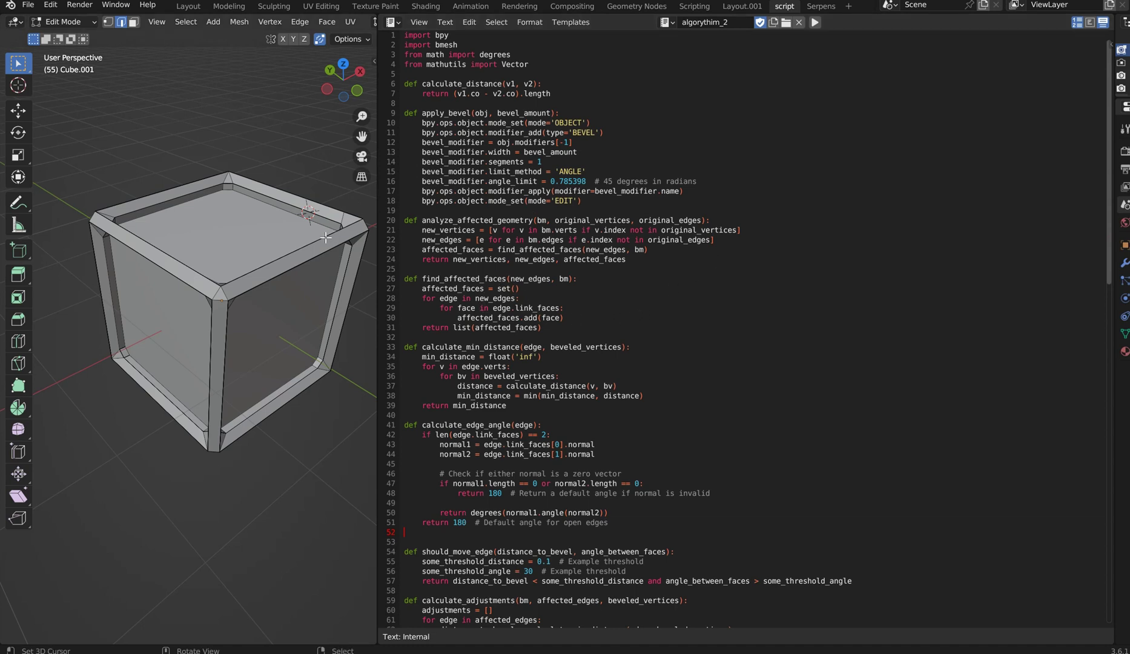
Look up the Edge Offset Bevel operator in the algorythim_2 script window and return to the Blender window with the tower model
right_click(256, 272)
left_click(256, 271)
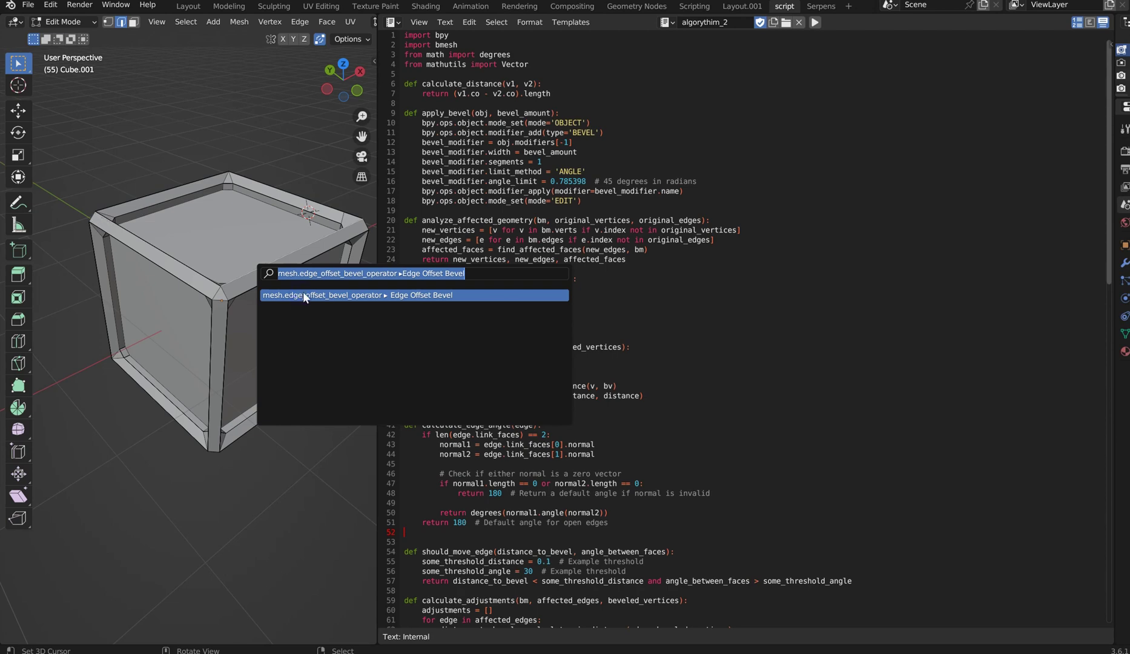
key("alt+Tab")
key("alt+Tab")
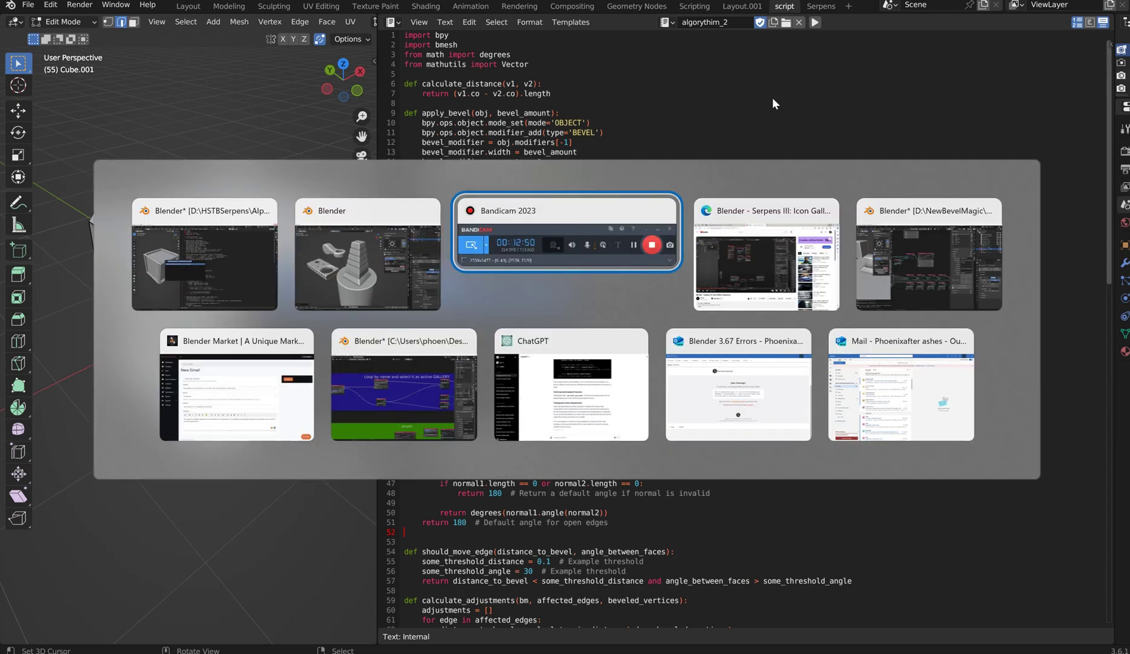
left_click(367, 271)
Collapse the settings of the plate's 3DS_Bevel_1 modifier
middle_click_drag(687, 302, 608, 336)
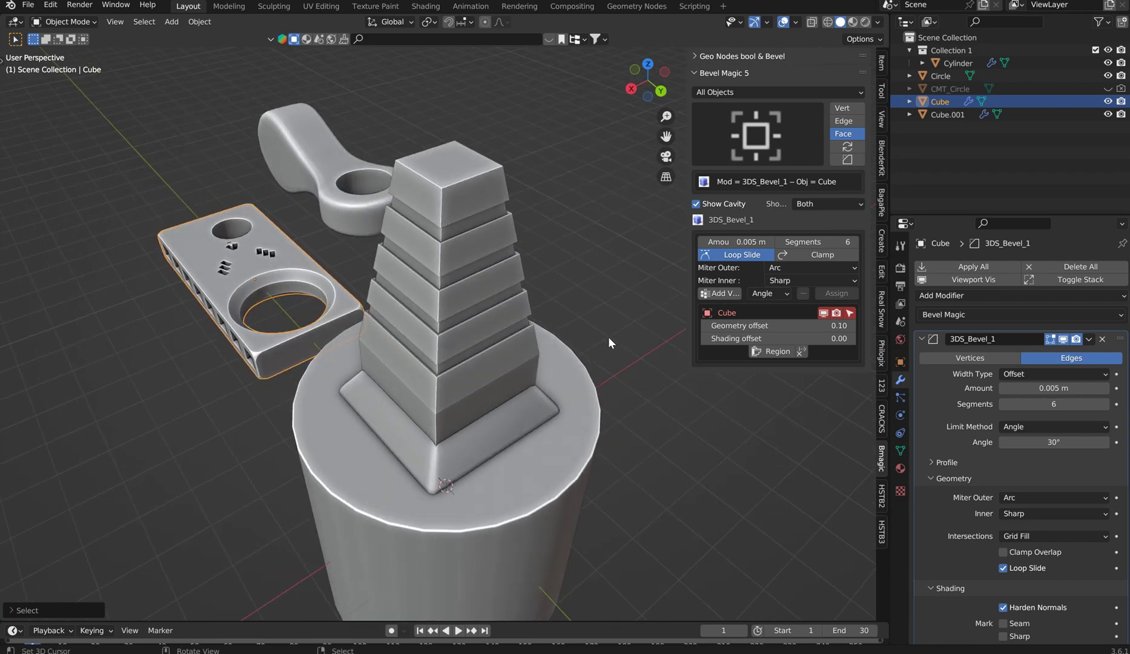
left_click(1012, 333)
middle_click_drag(478, 205, 448, 224)
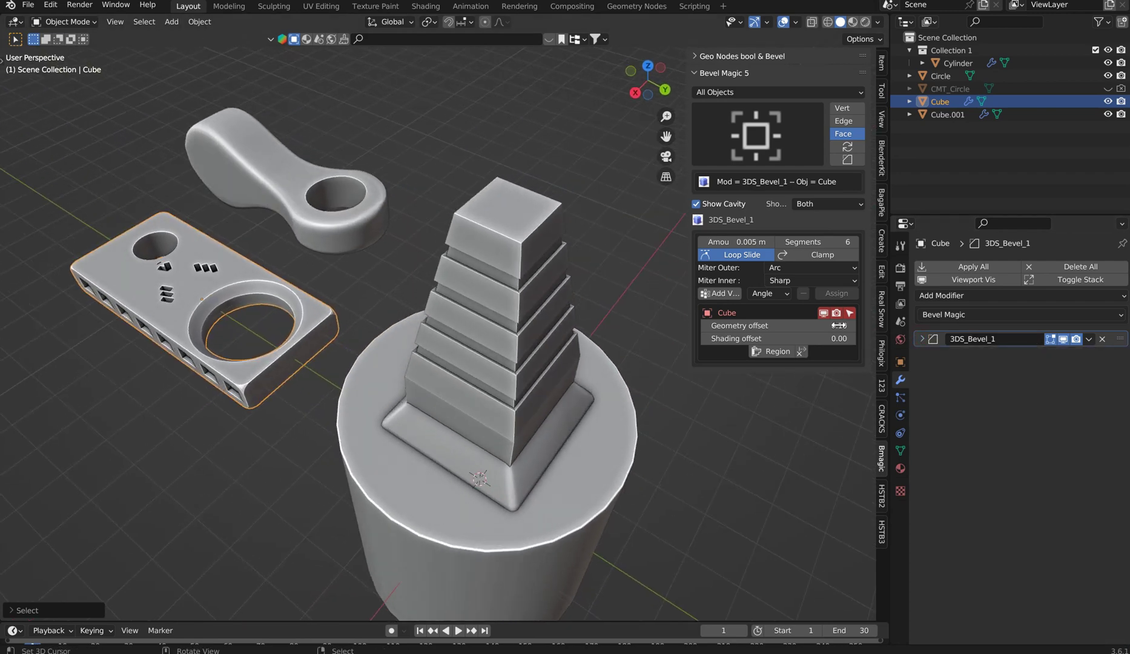
Apply the 3DS Bevel 5 preset to the cylinder, 0.08 m with 10 segments
left_click(1020, 314)
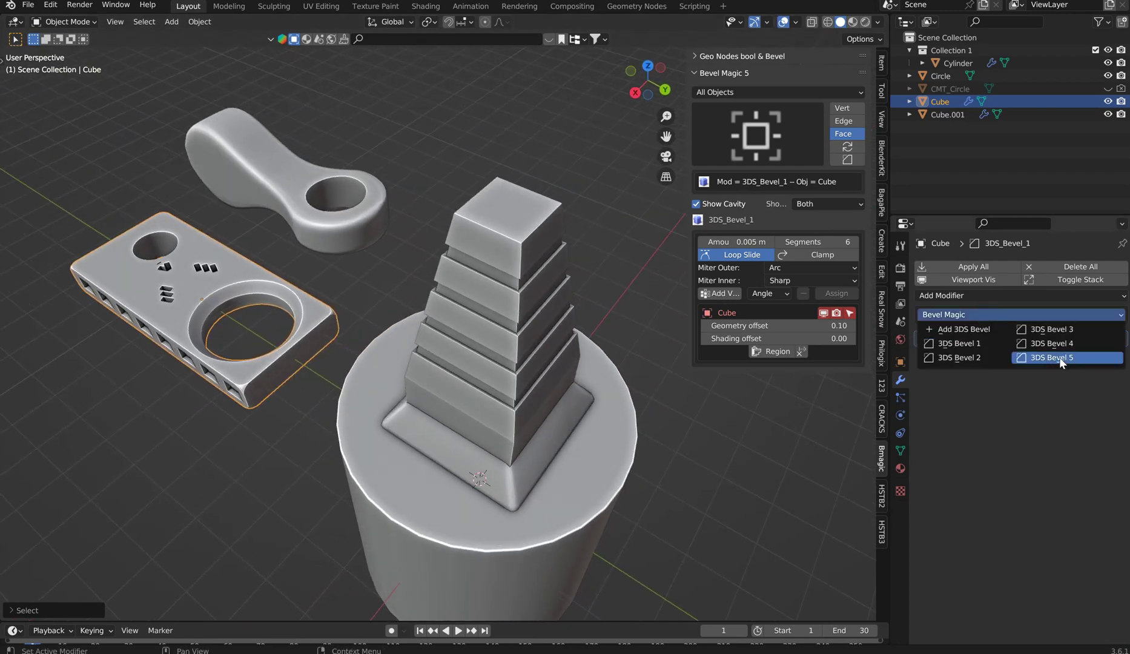
left_click(607, 479)
left_click(1008, 317)
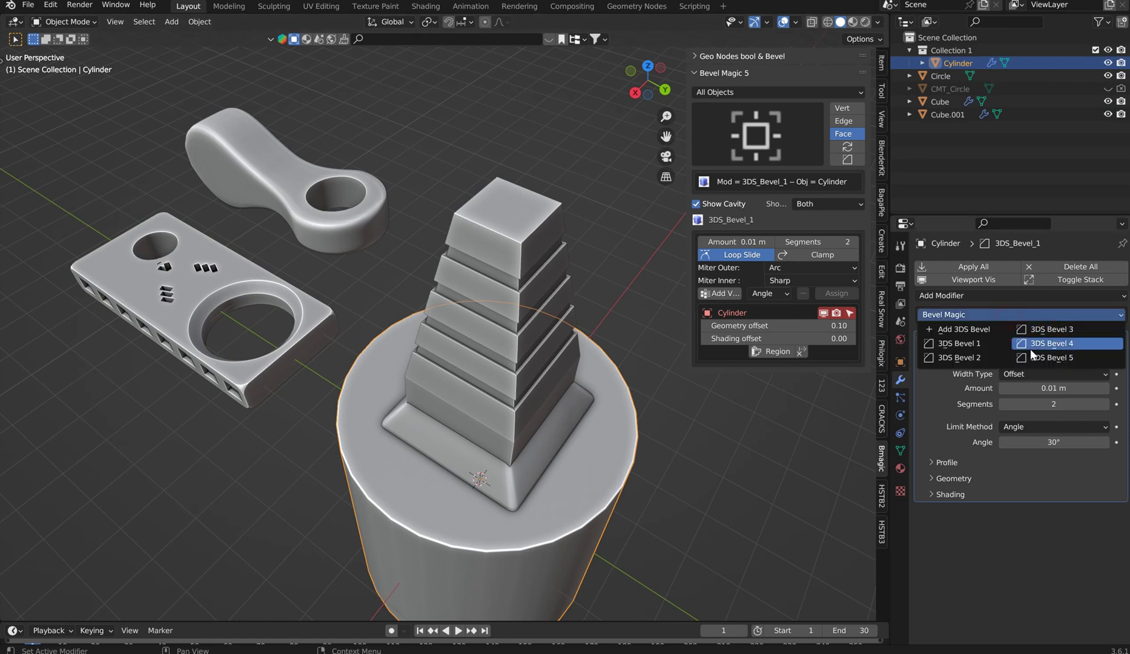
left_click(1035, 356)
middle_click_drag(676, 457, 651, 432)
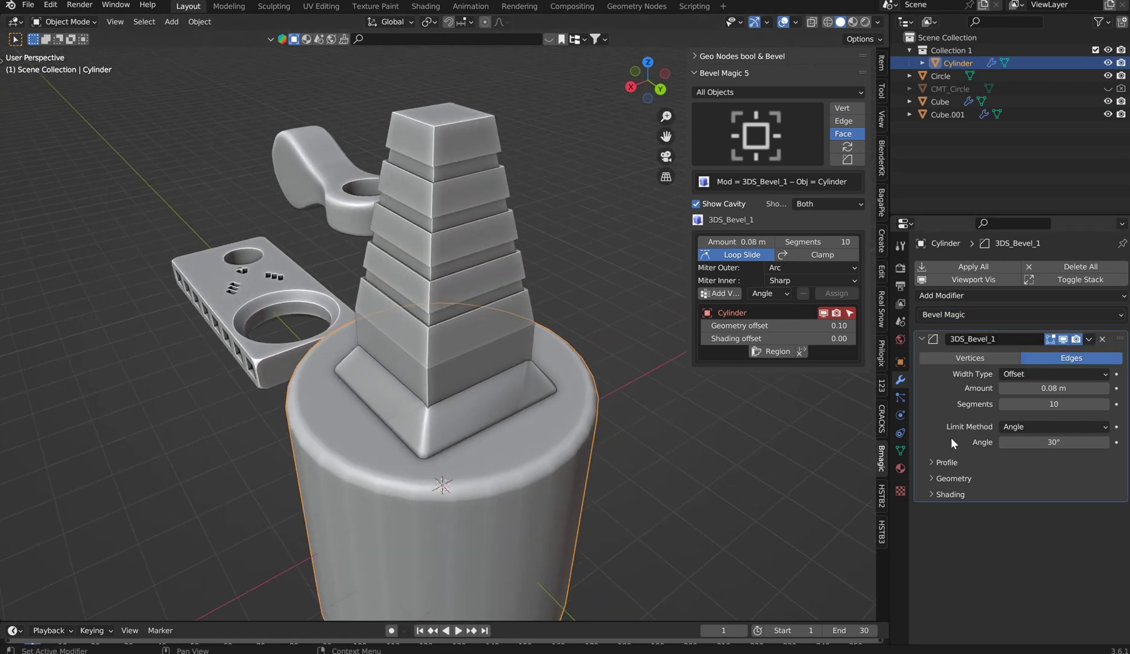
Set the cylinder's bevel amount to 0.042 m with 16 segments and select the grooved tower
mouse_move(736, 241)
left_mouse_down()
mouse_move(751, 241)
mouse_move(735, 241)
left_mouse_up()
mouse_move(805, 242)
left_mouse_down()
mouse_move(781, 242)
mouse_move(809, 242)
left_mouse_up()
middle_click_drag(596, 291, 586, 287)
left_click(586, 287)
scroll(561, 286, "up", 2)
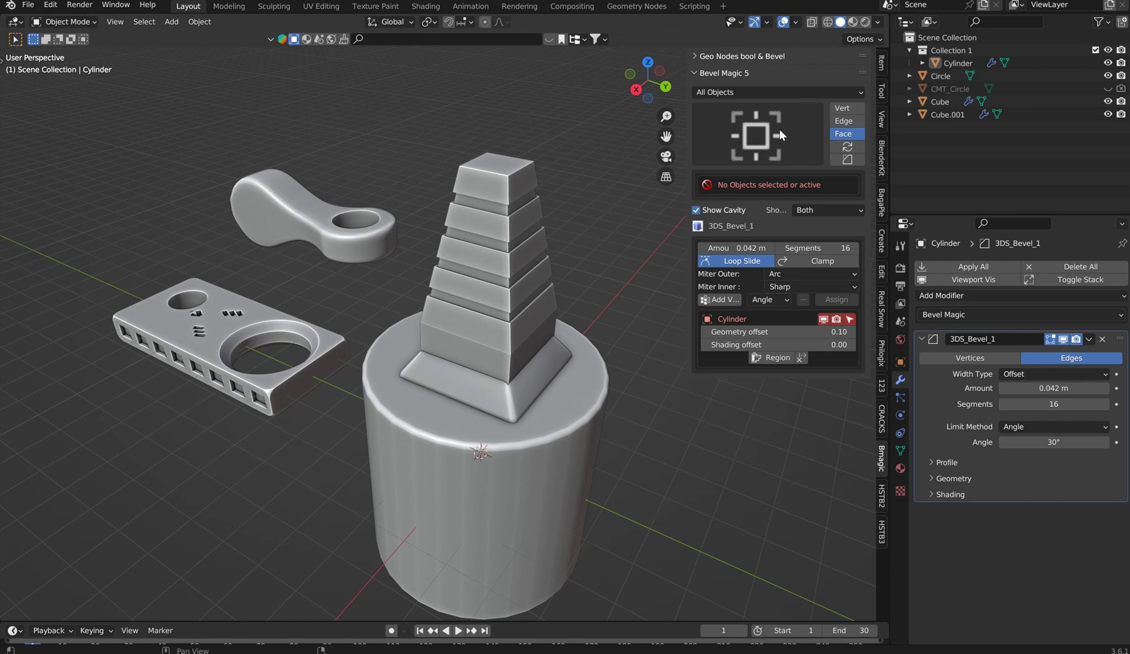
left_click(536, 242)
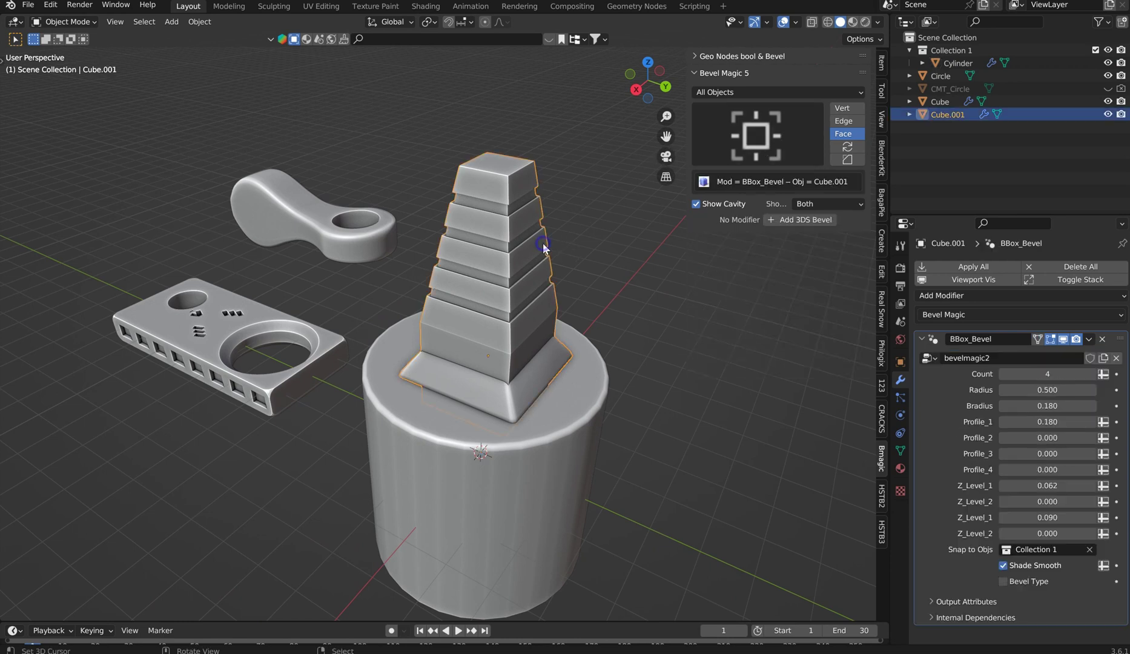
Add a BBox Modifier boolean setup from the Geo Nodes bool & Bevel tools with the cylinder selected
left_click(527, 451)
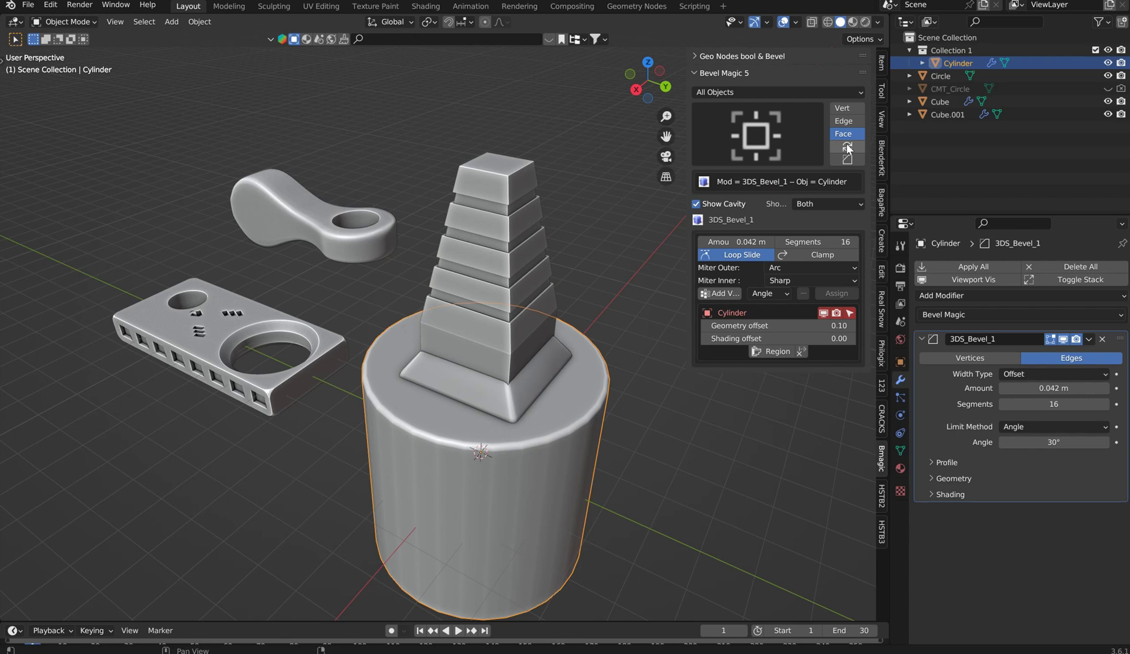
left_click(703, 55)
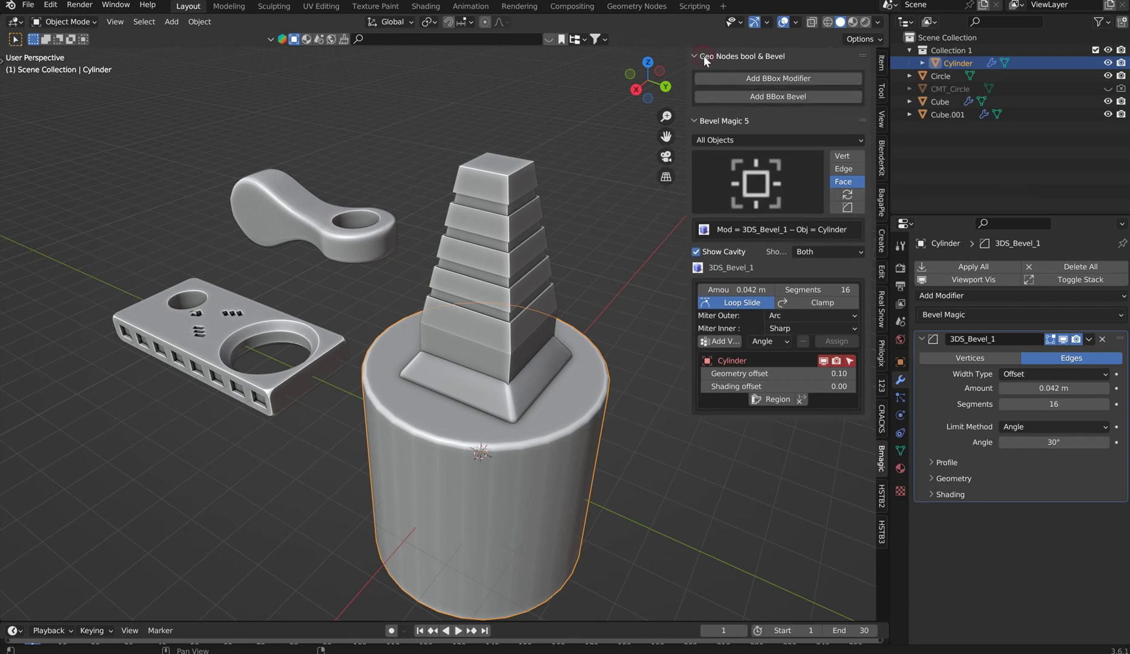
left_click(770, 78)
middle_click_drag(562, 165, 591, 226)
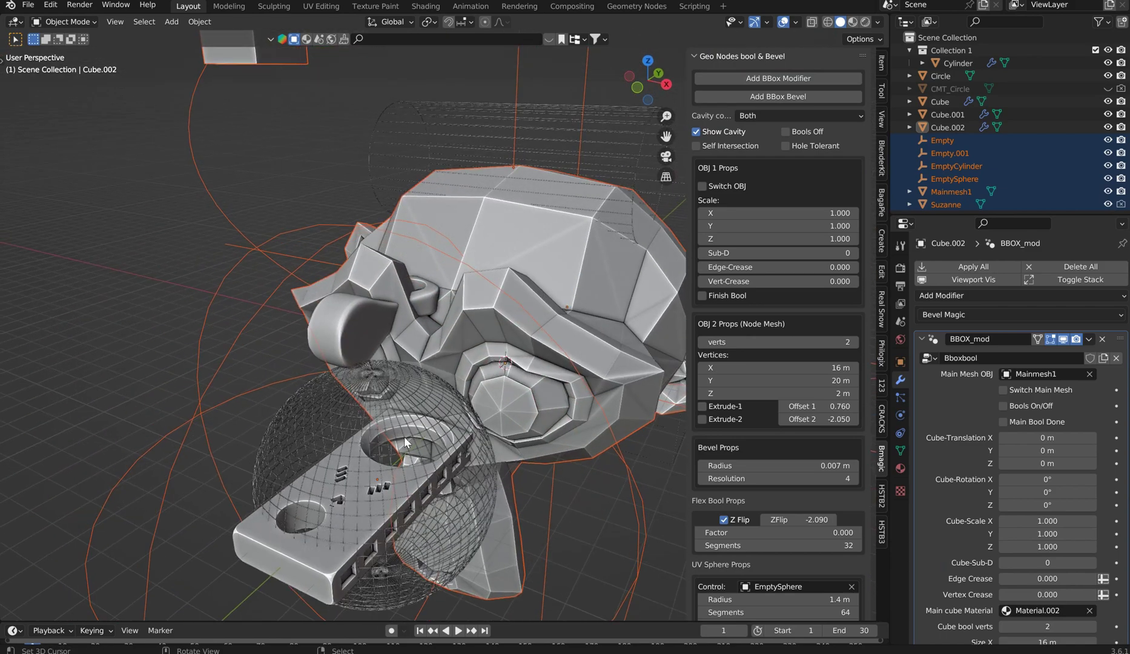
left_click(555, 276)
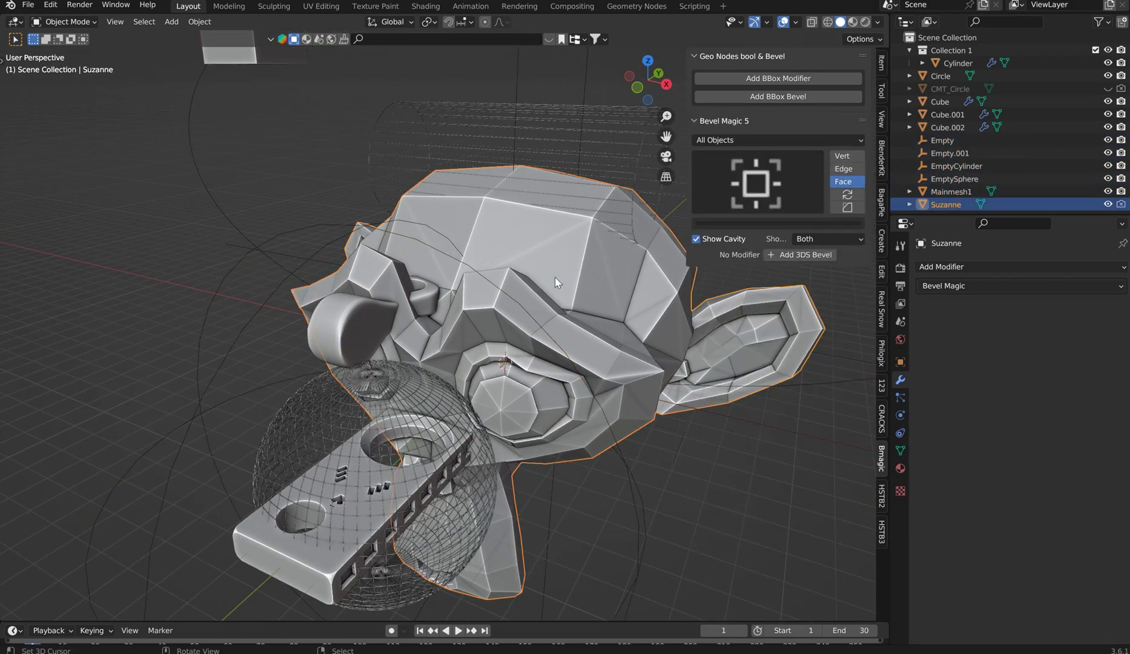
key("g")
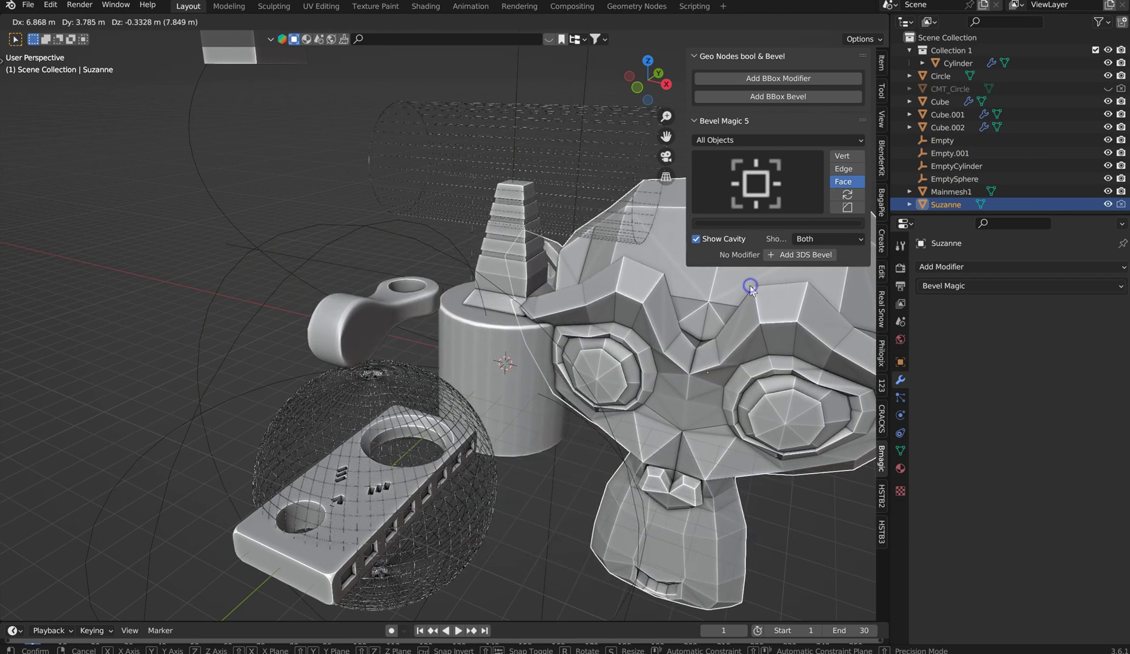
right_click(749, 286)
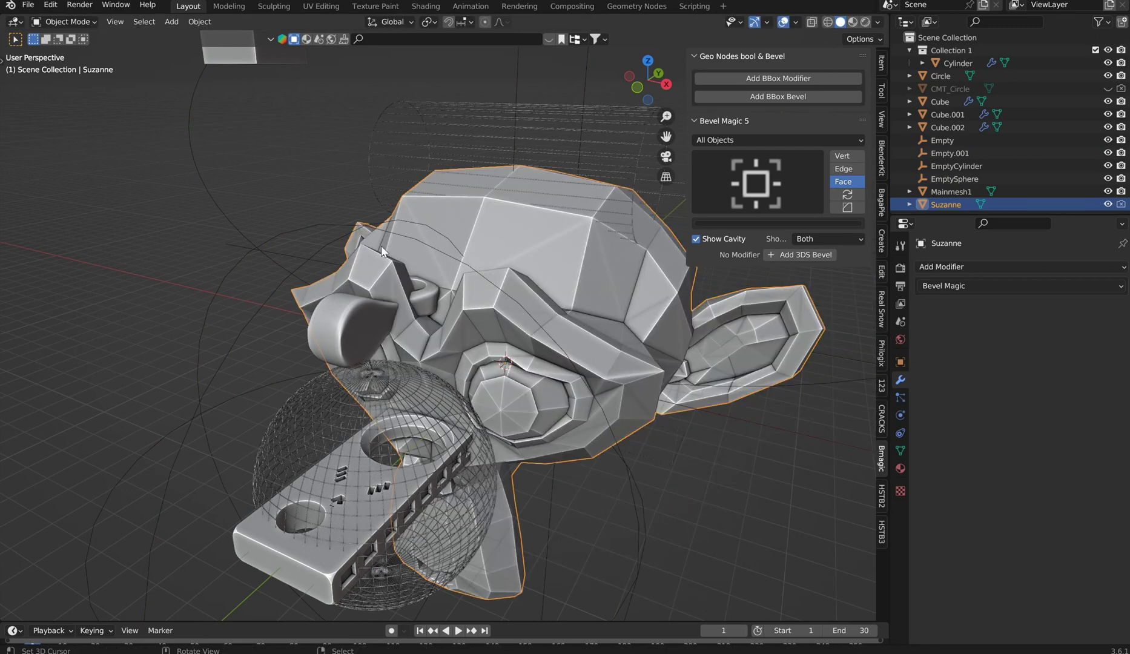
left_click(353, 236)
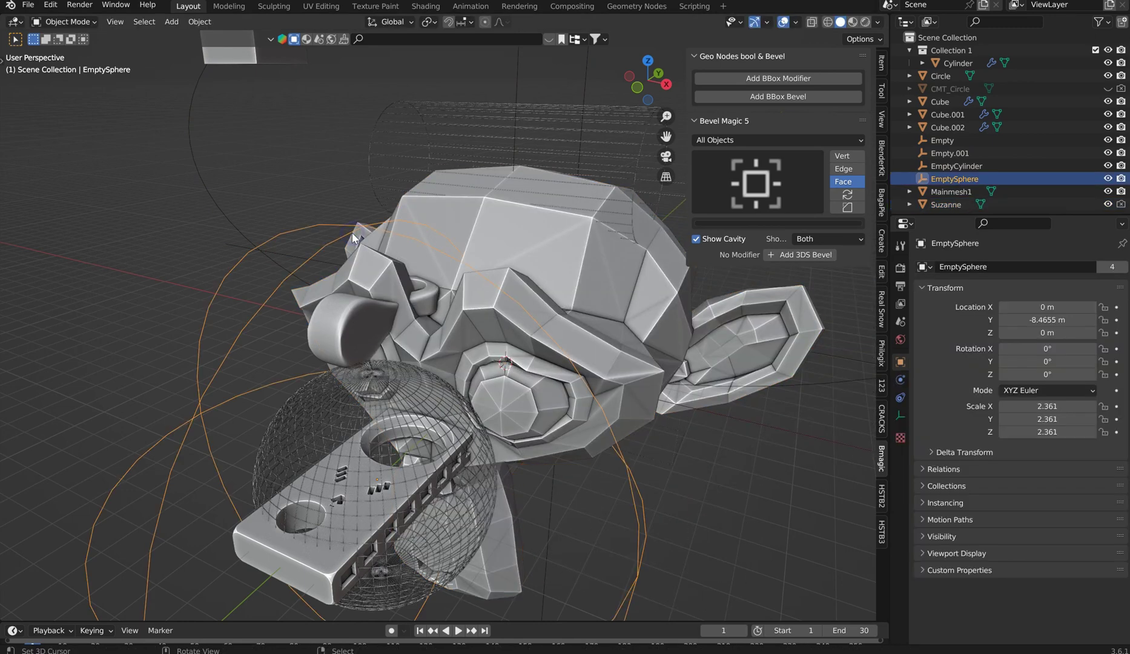
right_click(537, 306)
Select the wireframe boolean object Cube.002 and examine its Switch Main Mesh option and its object, bevel, Flex Bool, UV Sphere and Cylinder properties
right_click(380, 467)
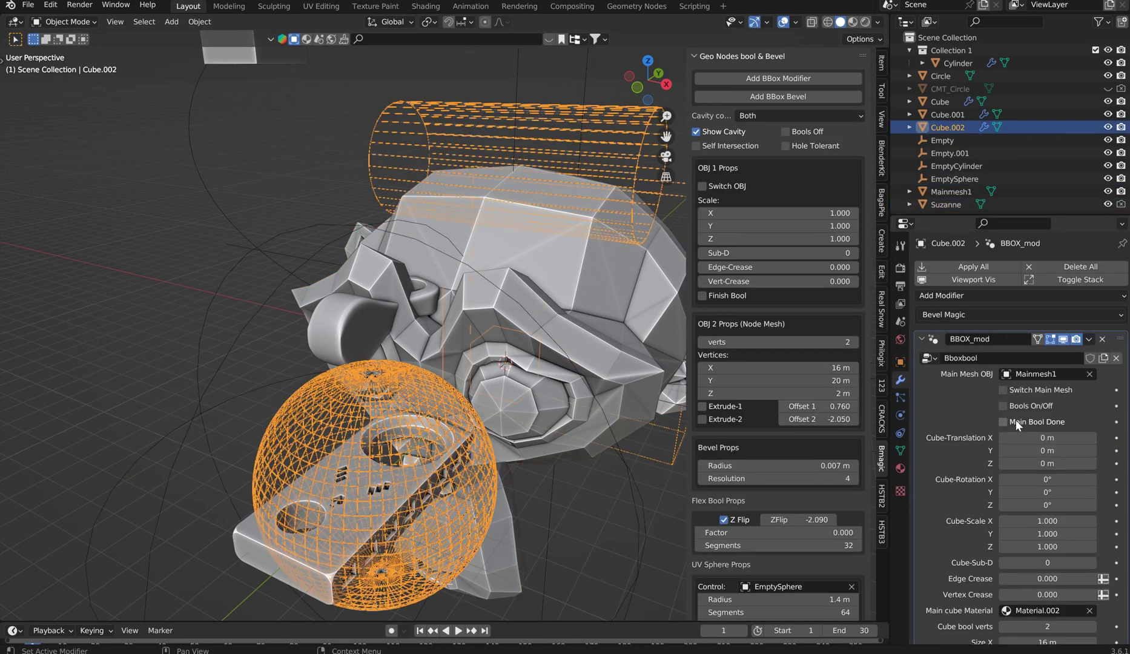
left_click(1006, 391)
left_click(1006, 391)
scroll(768, 327, "down", 2)
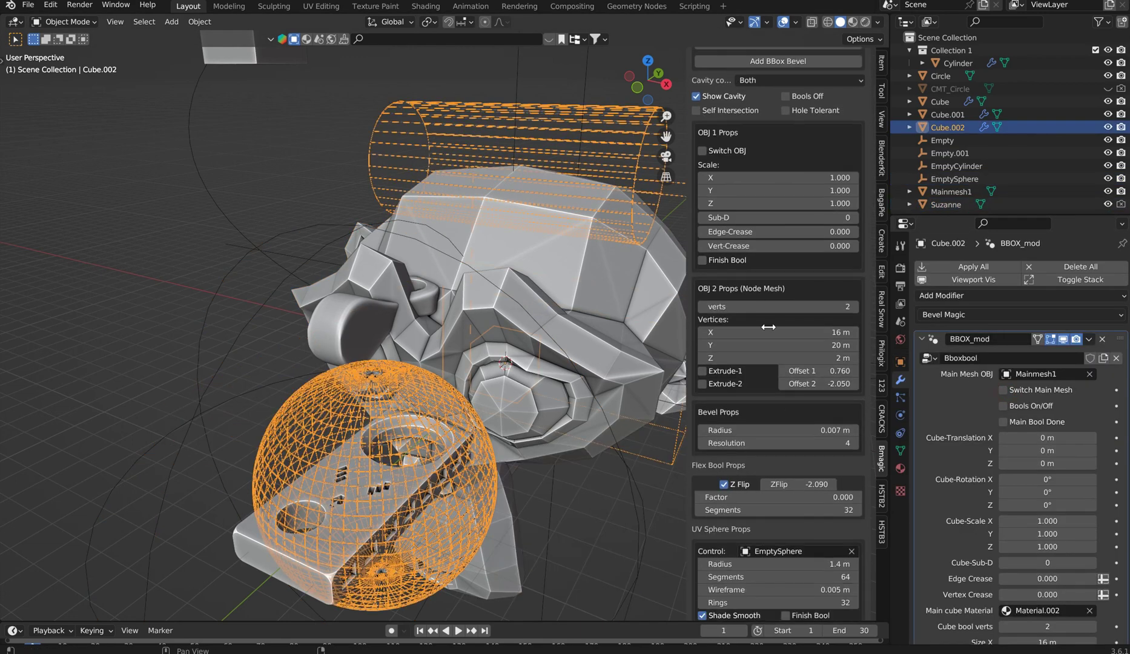
scroll(778, 351, "down", 15)
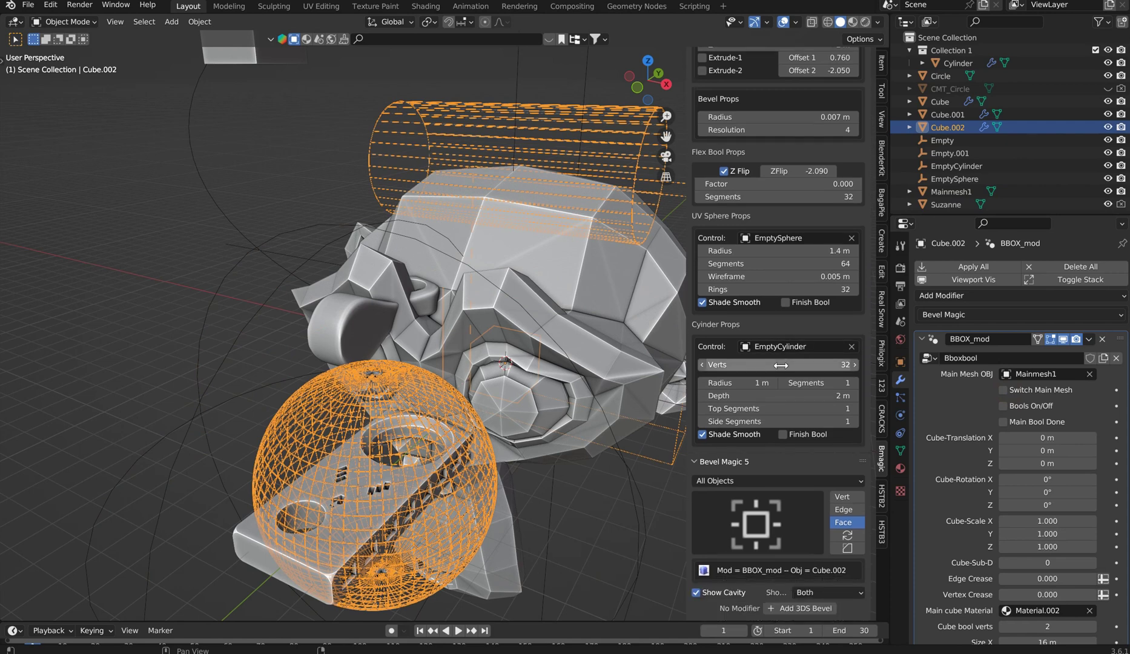
scroll(780, 365, "up", 4)
scroll(796, 303, "up", 9)
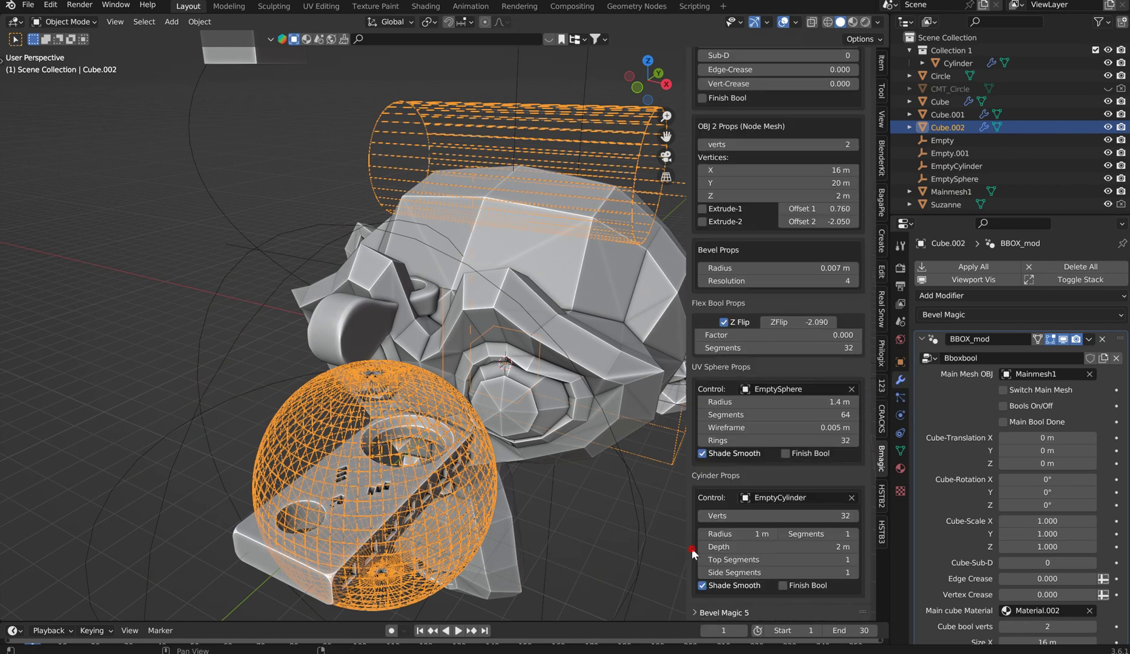
scroll(797, 300, "up", 3)
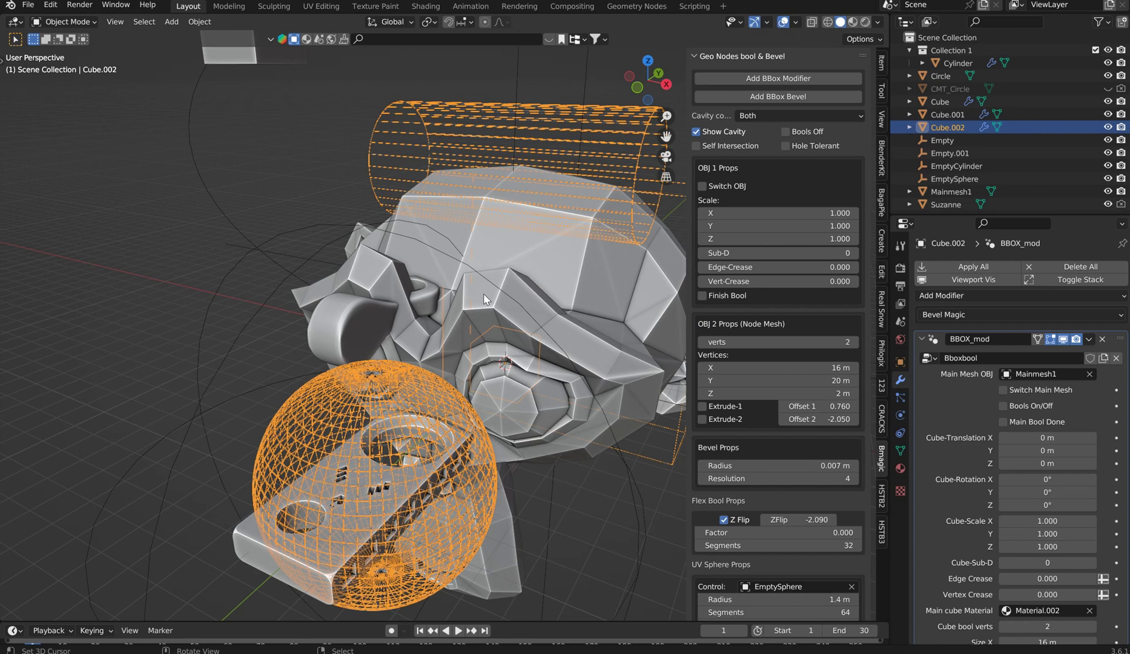
Replace the Main Mesh OBJ of Cube.002's BBOX_mod modifier with the monkey head, Suzanne
middle_click_drag(483, 294, 470, 288)
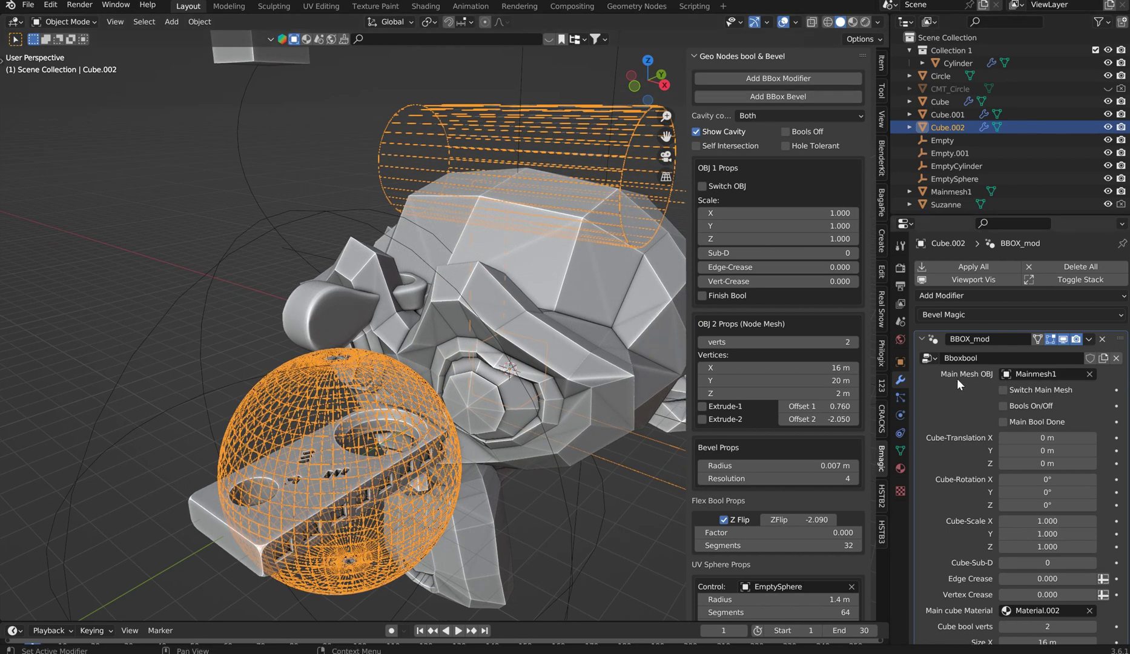
left_click(1088, 374)
left_click(1089, 374)
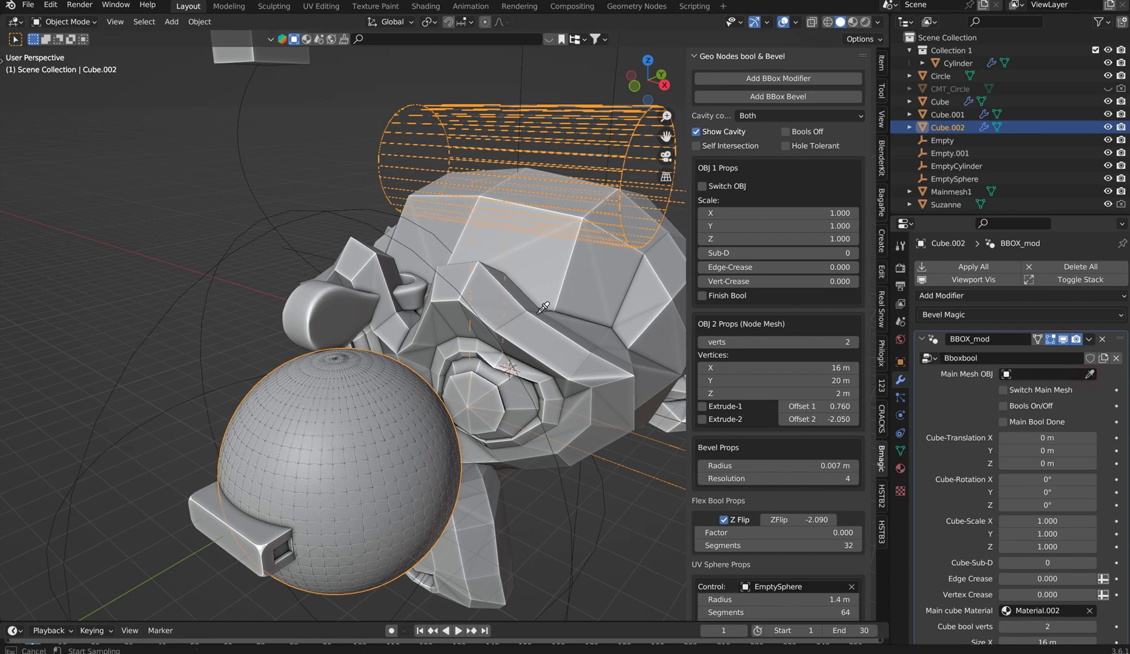
left_click(522, 276)
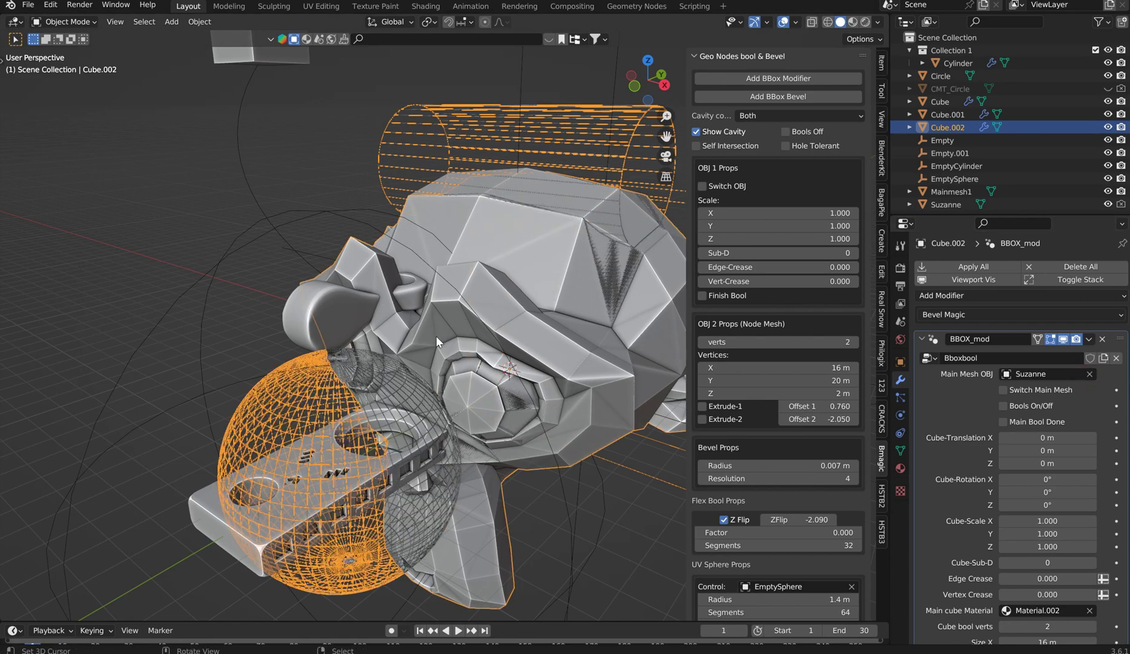
key("g")
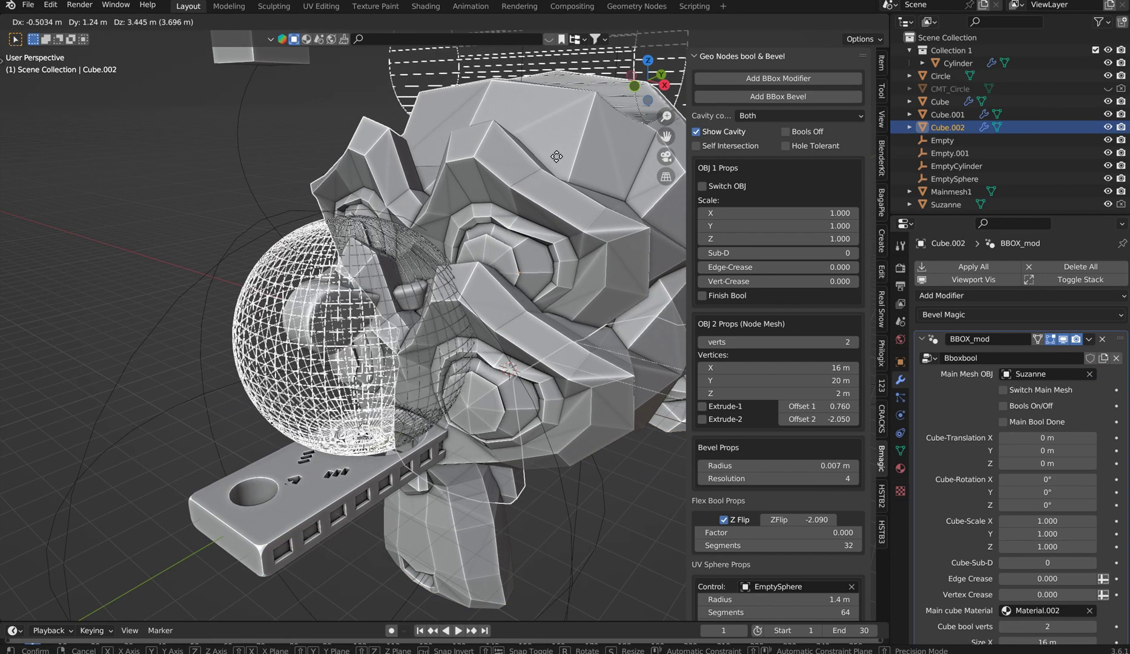
right_click(529, 235)
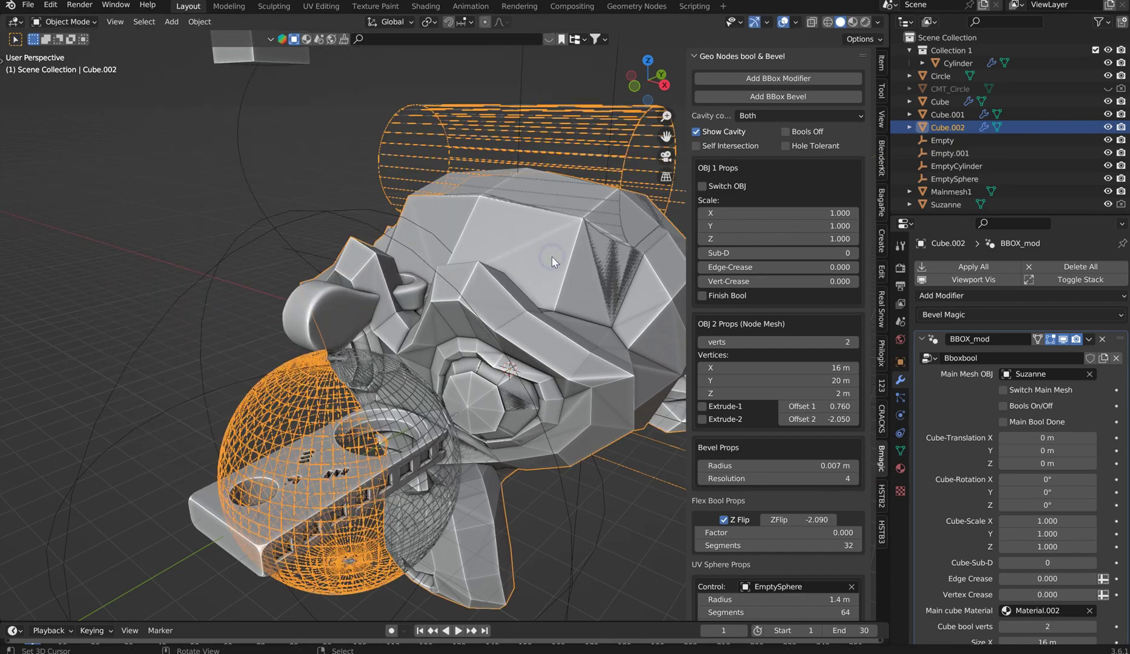
key("g")
right_click(552, 235)
Hide the original Suzanne mesh and the perforated plate so that only the boolean result remains
left_click(548, 229)
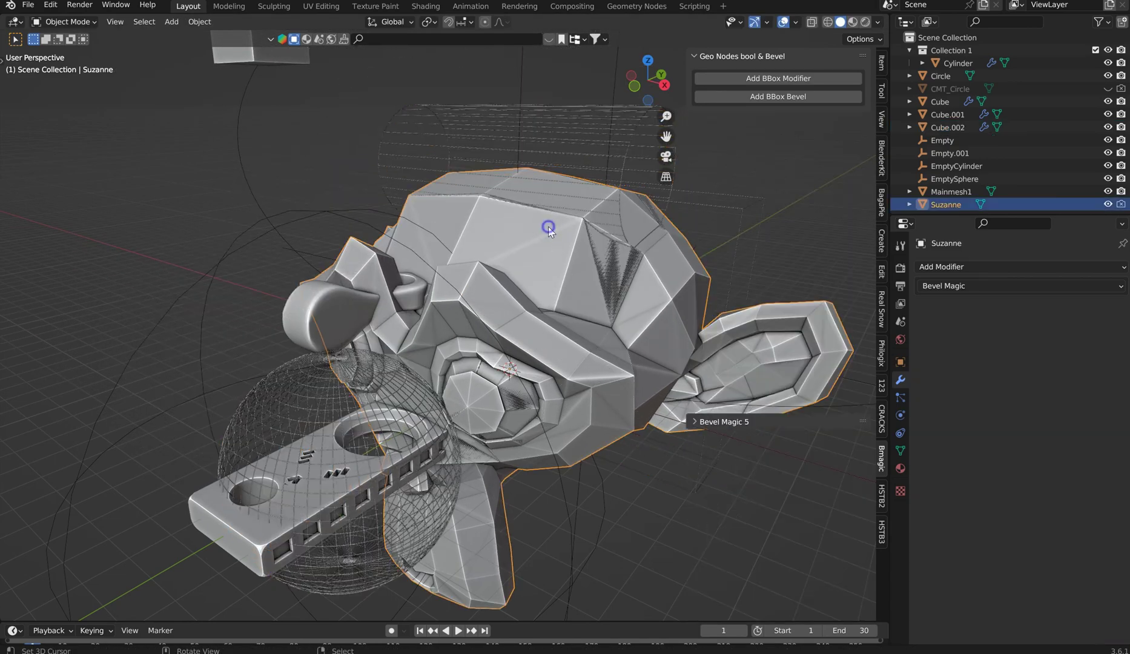
key("h")
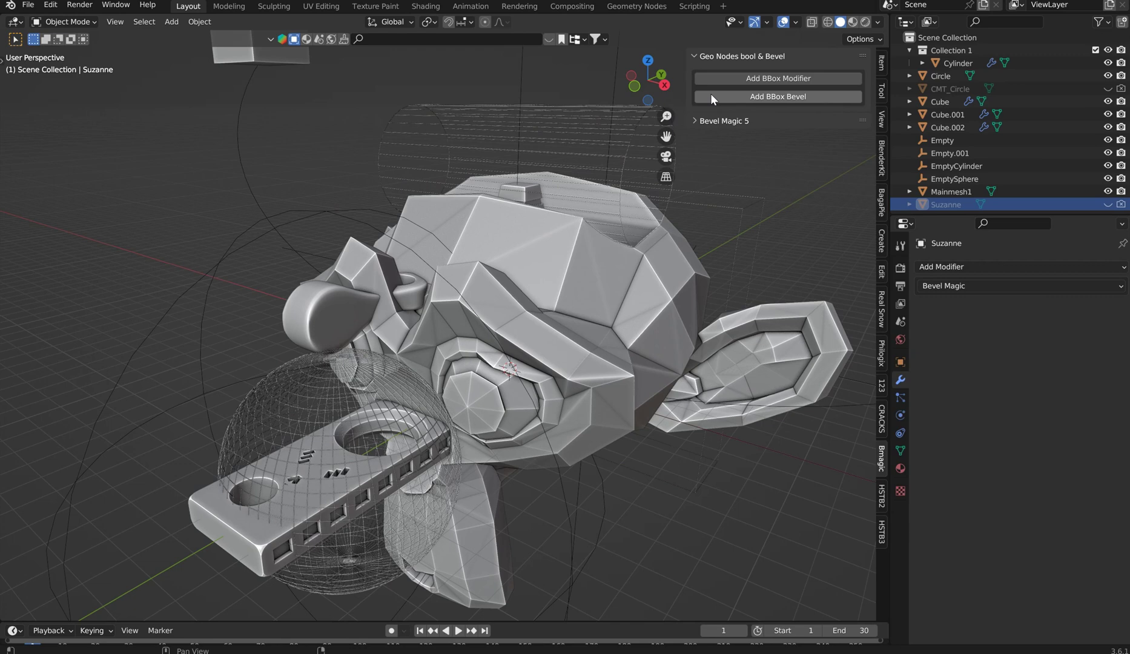
mouse_move(464, 320)
middle_mouse_down()
mouse_move(496, 313)
mouse_move(481, 318)
middle_mouse_up()
left_click(307, 527)
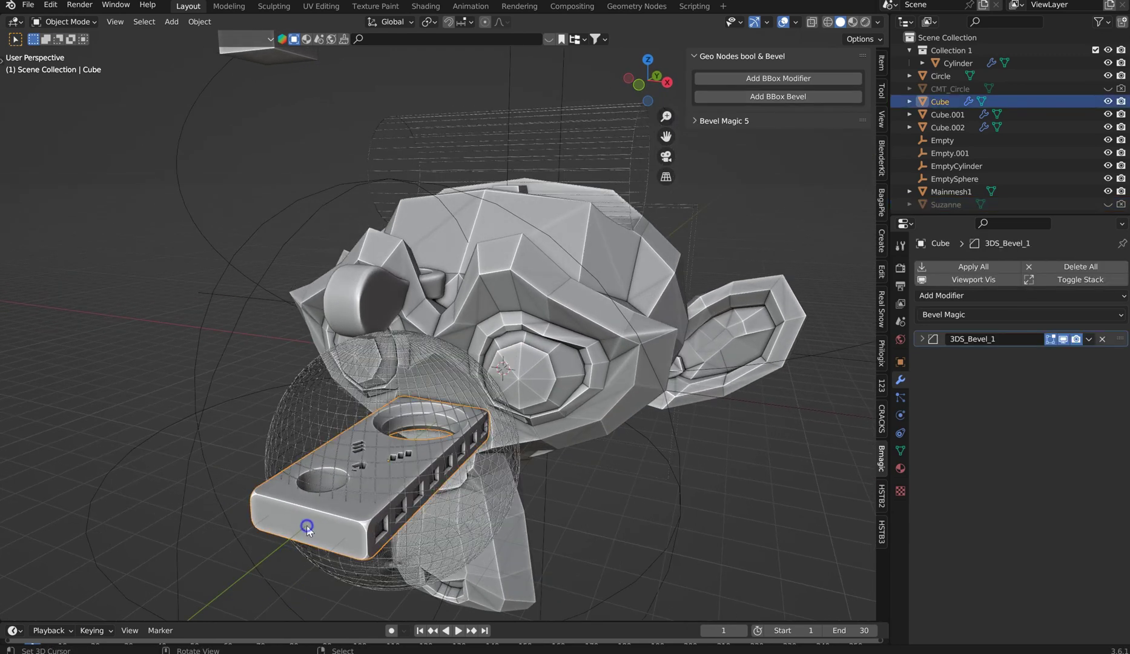
key("h")
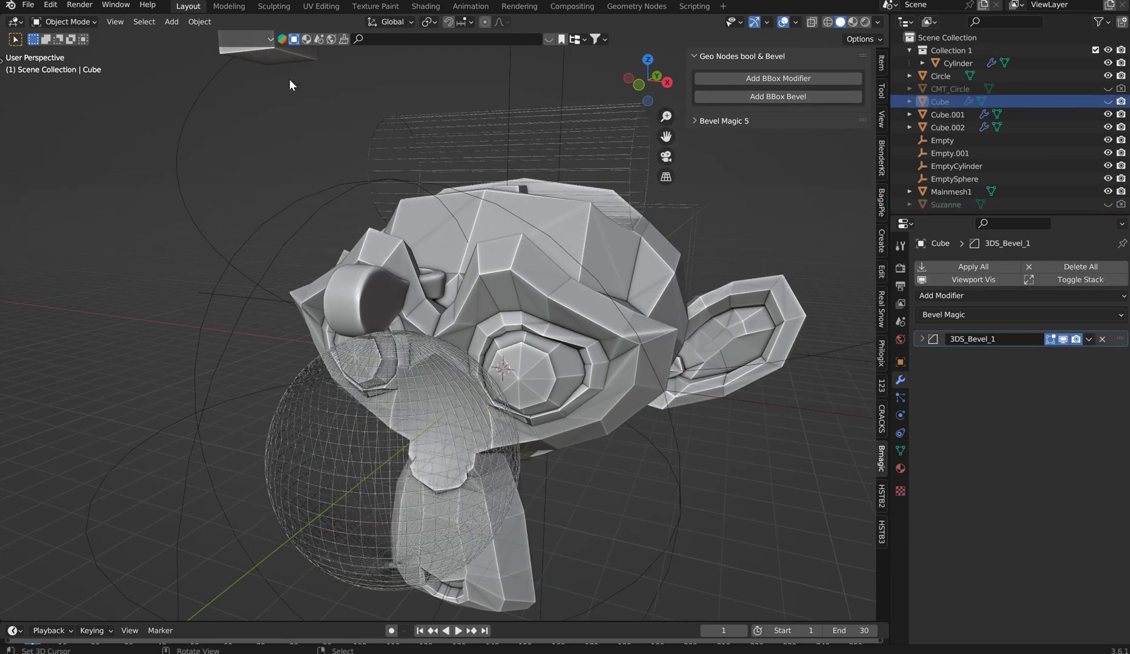
middle_click_drag(290, 79, 334, 172)
left_click(319, 189)
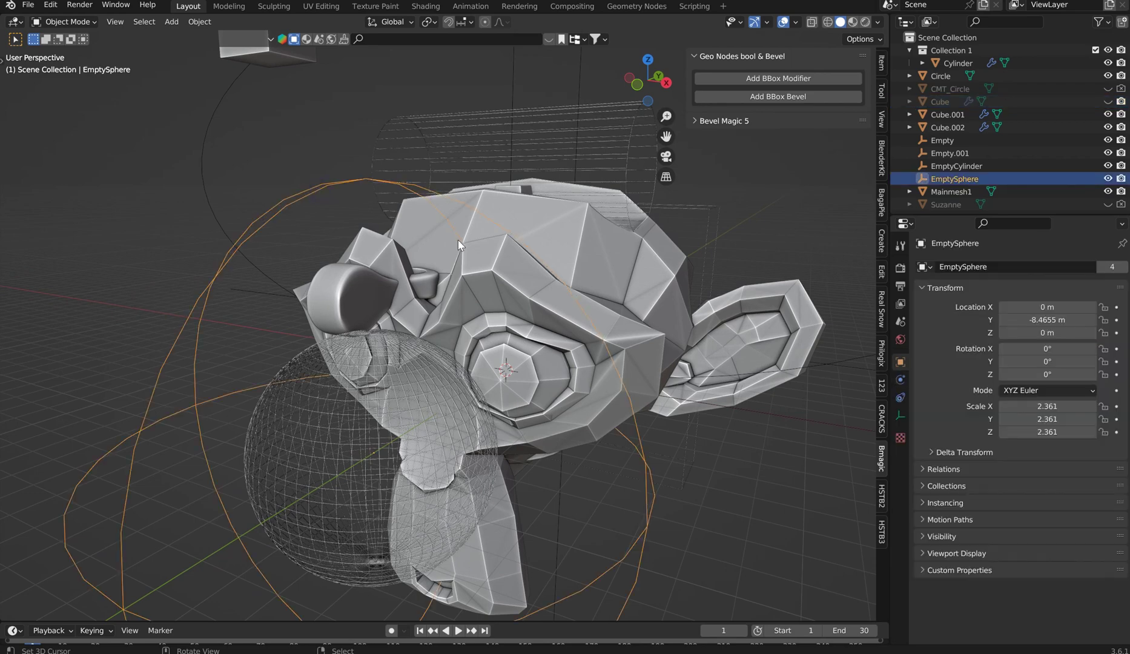
key("s")
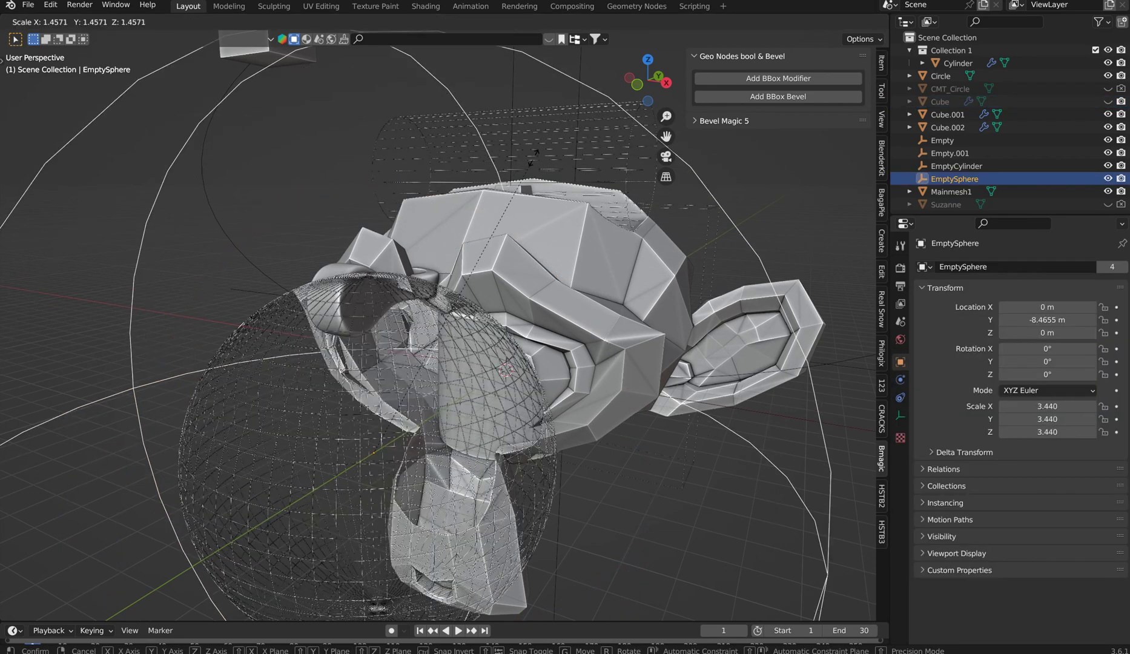
key("Escape")
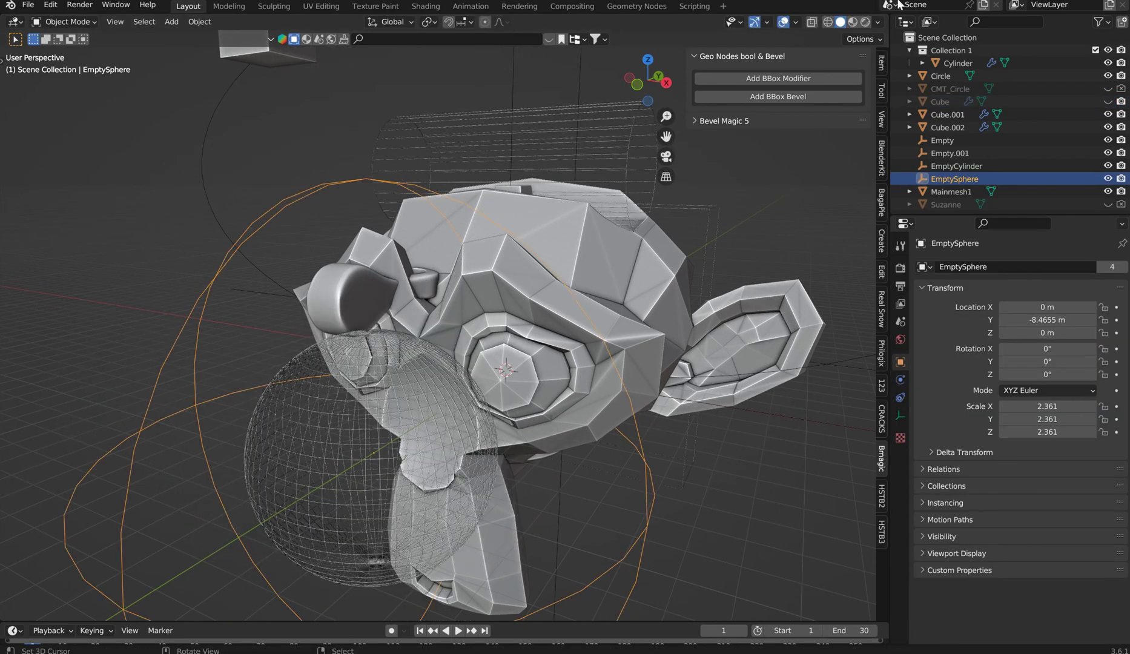
Switch the viewport to Material Preview shading and inspect the coloured boolean cuts around the monkey head
left_click(852, 22)
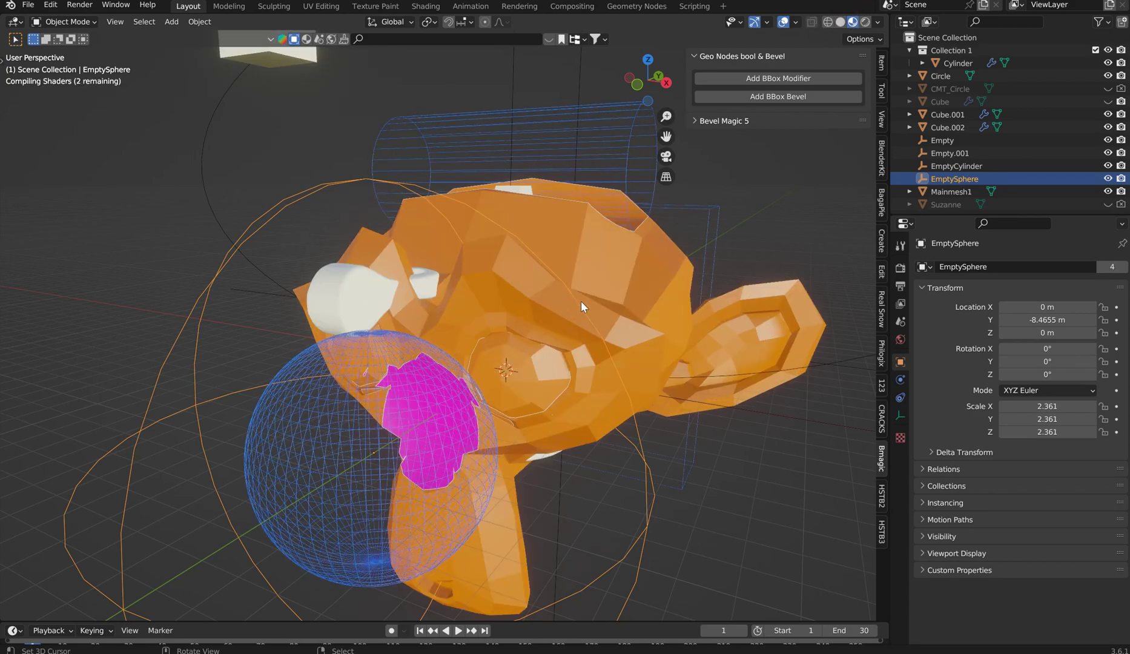
middle_click_drag(581, 301, 516, 217)
scroll(426, 141, "up", 3)
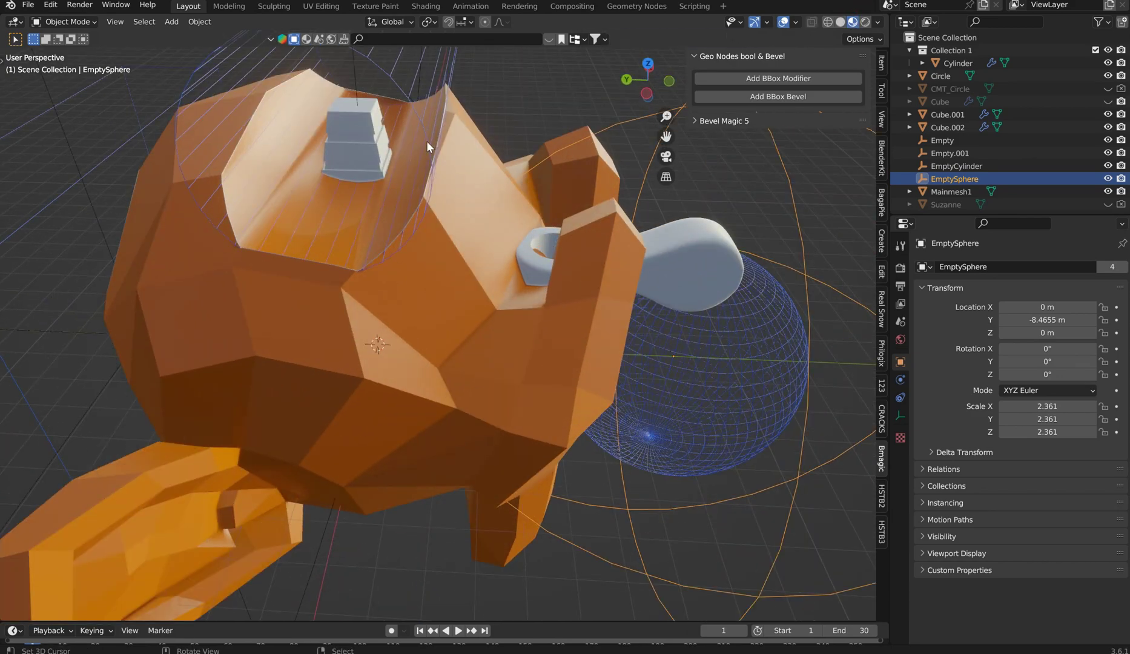
scroll(343, 170, "down", 5)
middle_click_drag(448, 155, 423, 237)
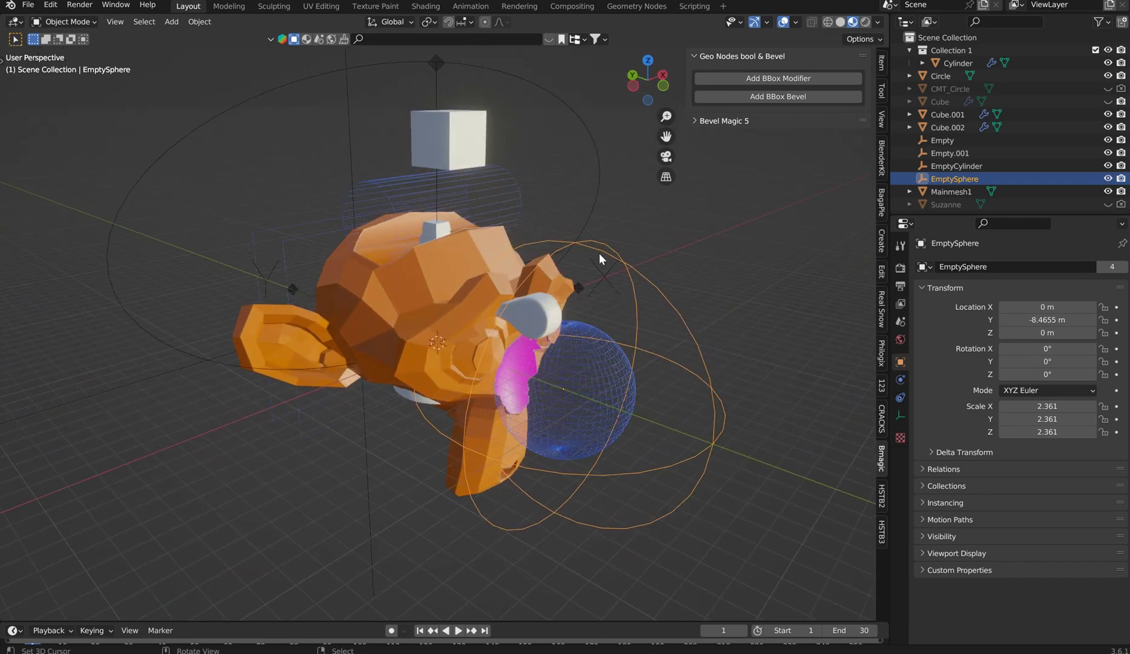
Split the viewport to open a Geometry Node Editor below it and show Cube.002's whole Bboxbool node tree
left_click_drag(471, 622, 73, 254)
left_click(14, 257)
left_click(53, 364)
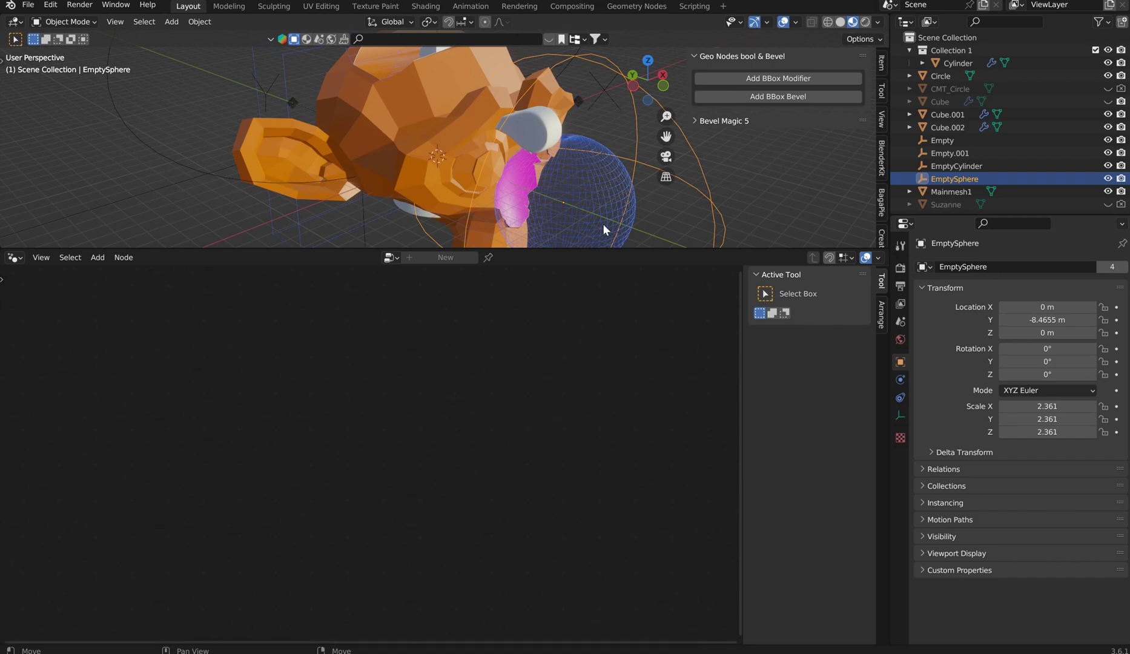
left_click(613, 130)
key("Home")
scroll(404, 492, "up", 4)
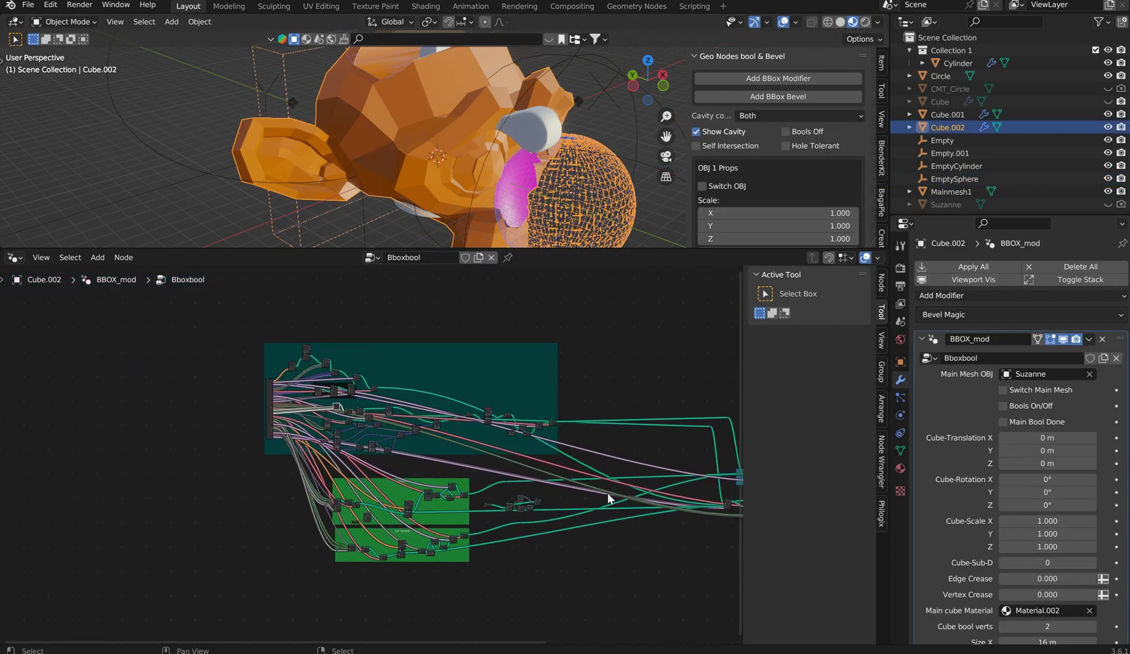
Examine the Bboxbool node tree's Cylinder and UV Sphere frames, Flex bool nodes, Extrude Mesh group and Set Material nodes
scroll(495, 458, "up", 4)
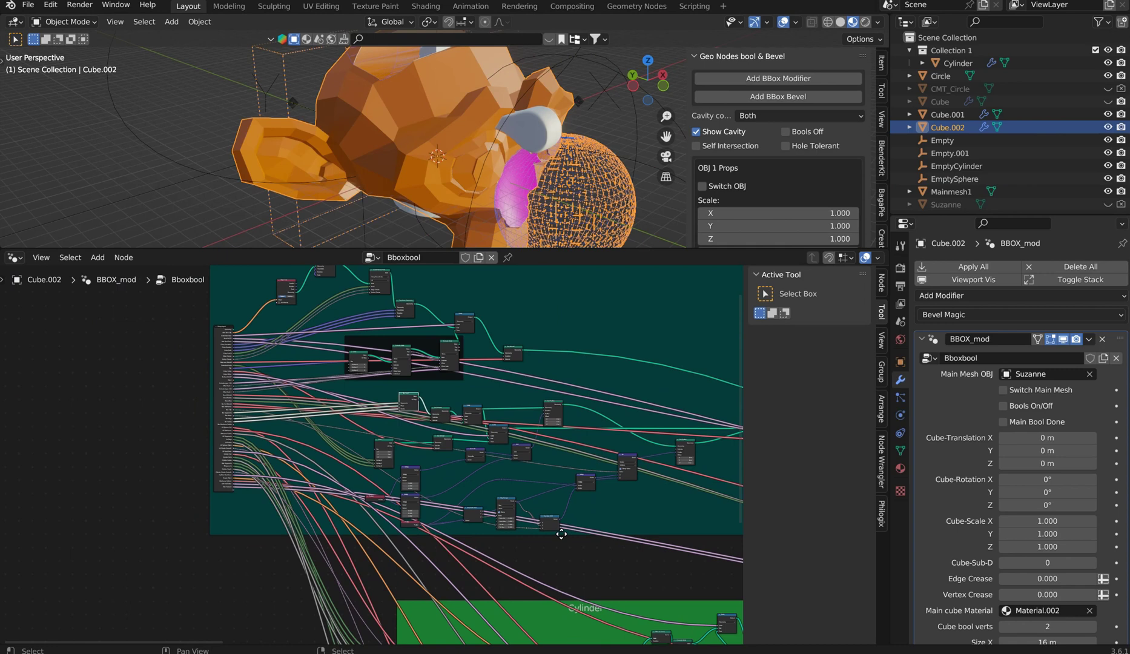
key("n")
middle_click_drag(465, 505, 372, 338)
scroll(535, 455, "up", 7)
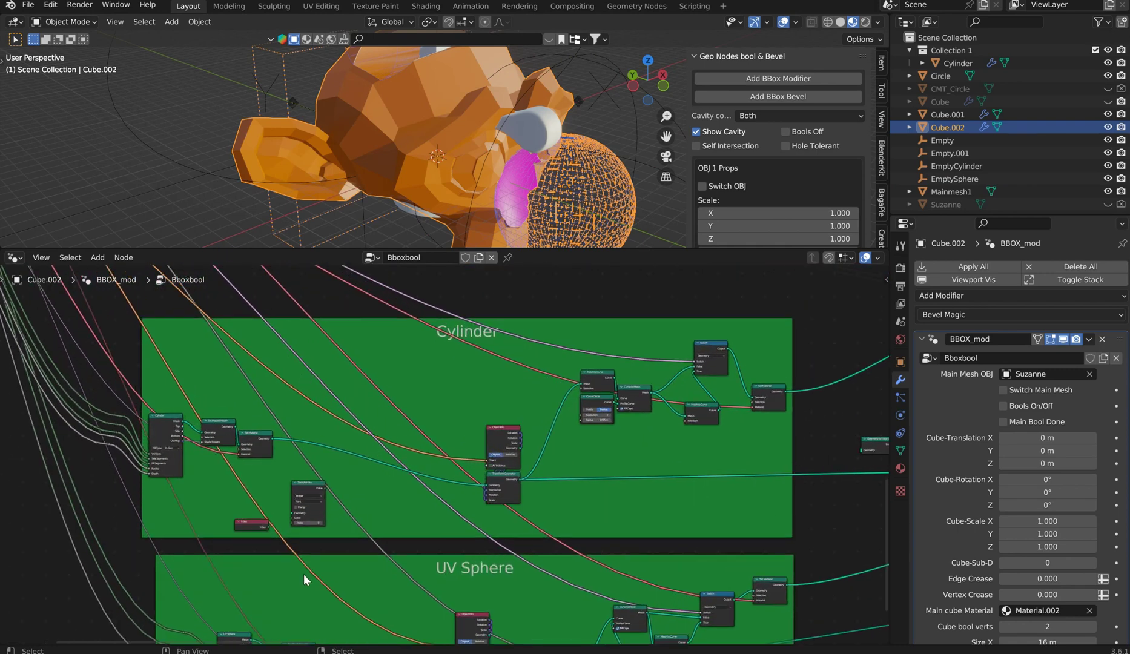
left_click_drag(307, 556, 296, 557)
scroll(439, 454, "down", 3)
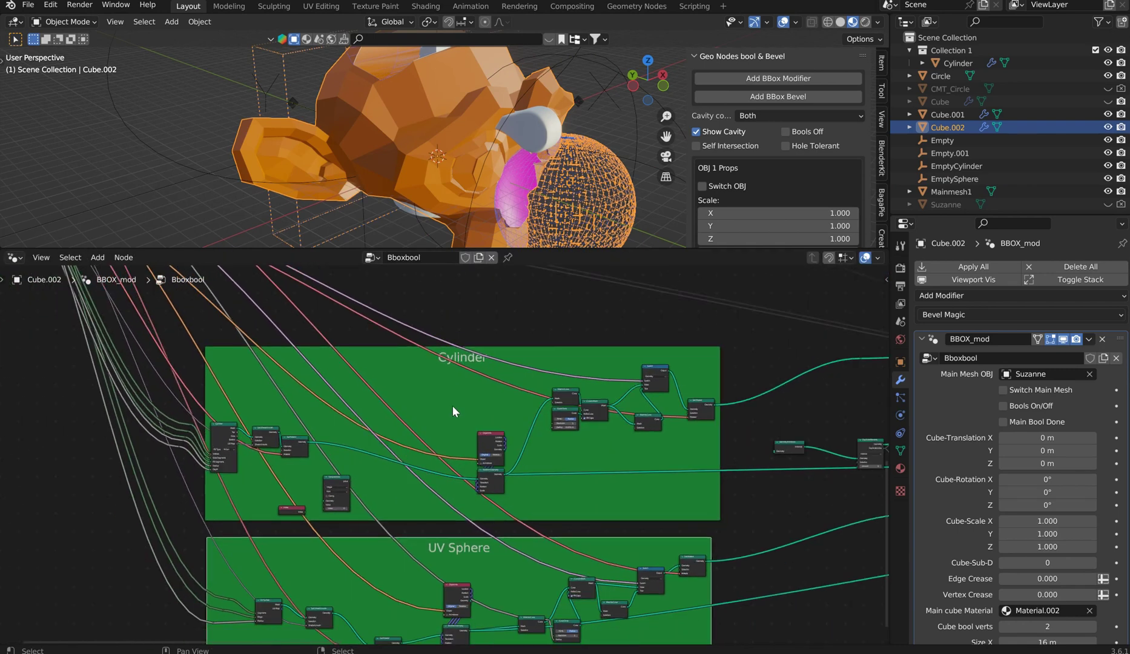
middle_click_drag(427, 352, 602, 546)
scroll(459, 381, "up", 2)
scroll(534, 533, "up", 2)
scroll(466, 336, "up", 2)
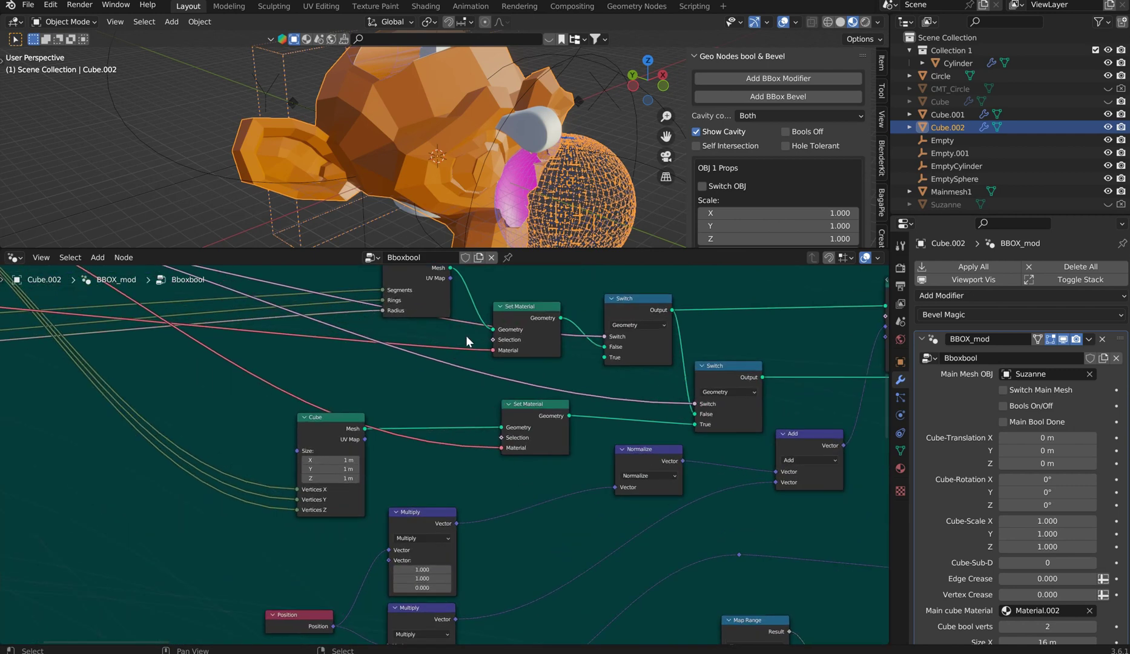
middle_click_drag(570, 299, 545, 542)
Inspect the magenta sphere cut on the monkey head up close in the 3D view
middle_click_drag(608, 195, 494, 165)
scroll(493, 165, "up", 3)
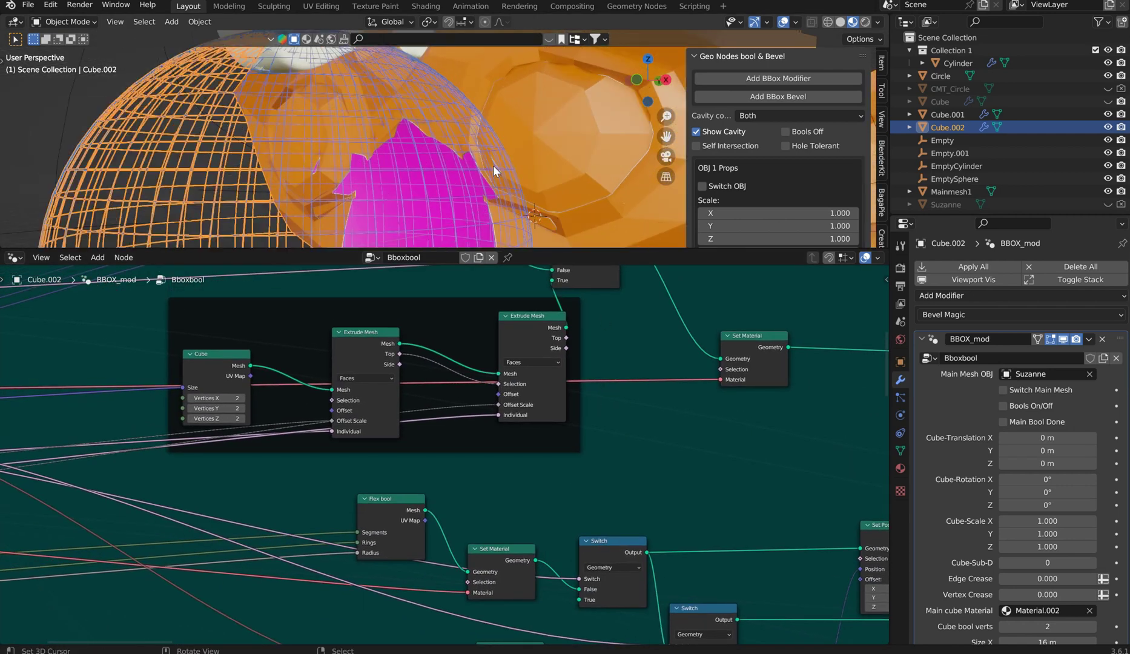
scroll(438, 104, "up", 5)
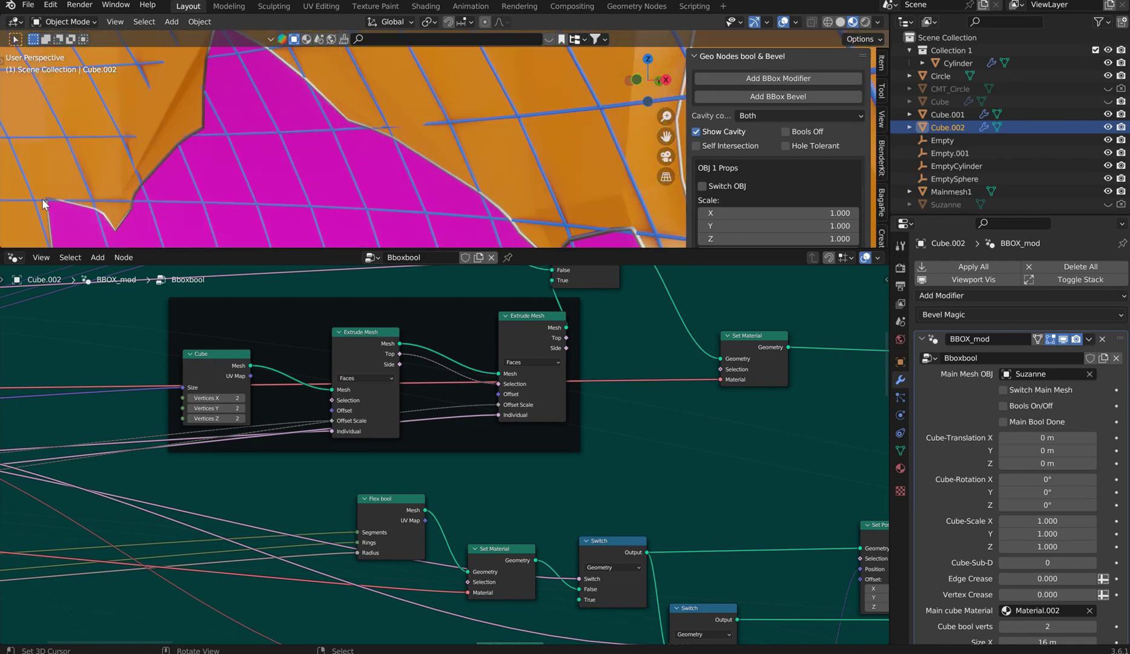
Enlarge the 3D viewport over the node editor and hide the white Circle object beside the monkey head
left_click_drag(501, 248, 514, 451)
scroll(434, 193, "down", 4)
middle_click_drag(434, 192, 462, 251)
right_click(272, 222)
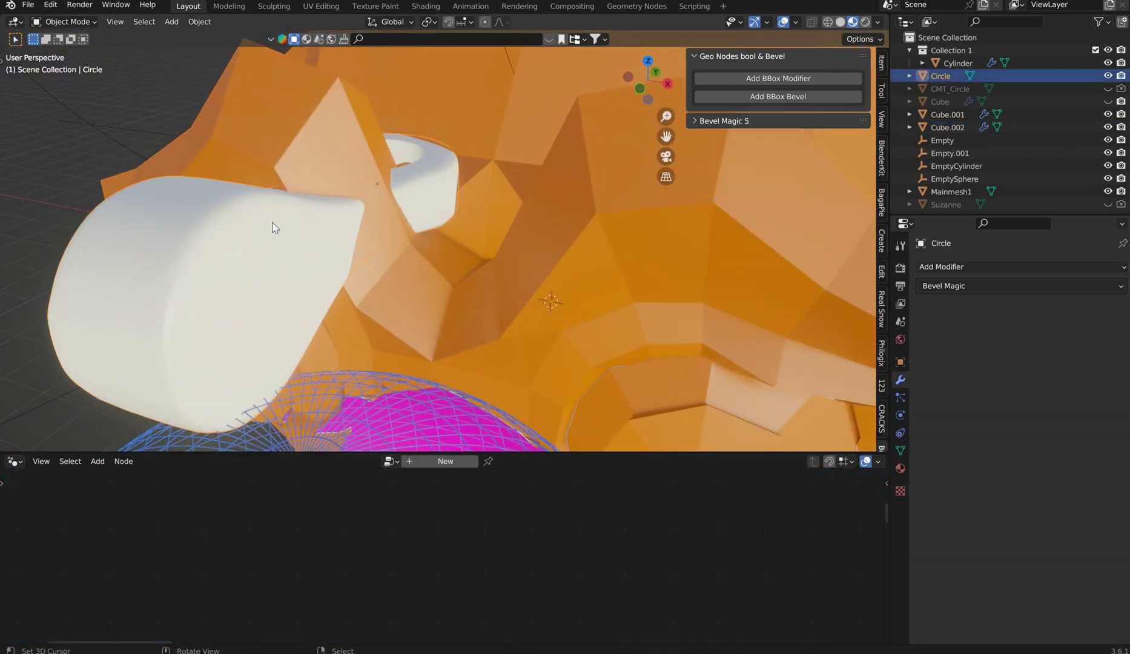
key("h")
Select the Cube.002 boolean mesh on the monkey head and collapse the Geo Nodes bool & Bevel settings
scroll(435, 351, "down", 3)
middle_click_drag(435, 355, 536, 285)
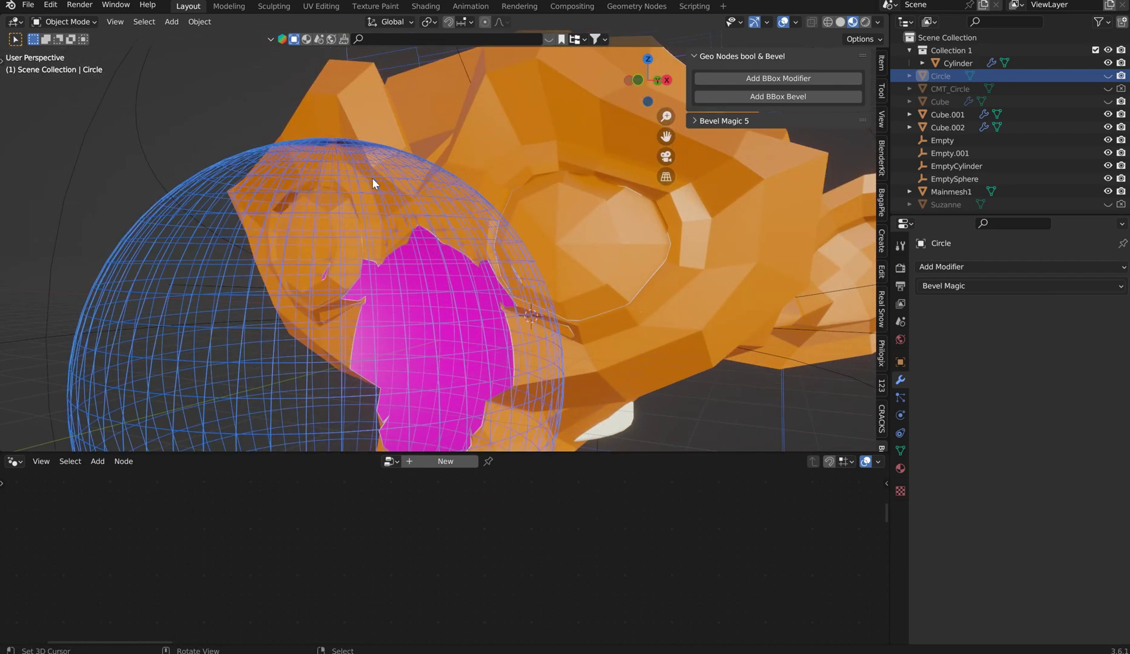
middle_click_drag(587, 181, 485, 256)
scroll(485, 256, "up", 3)
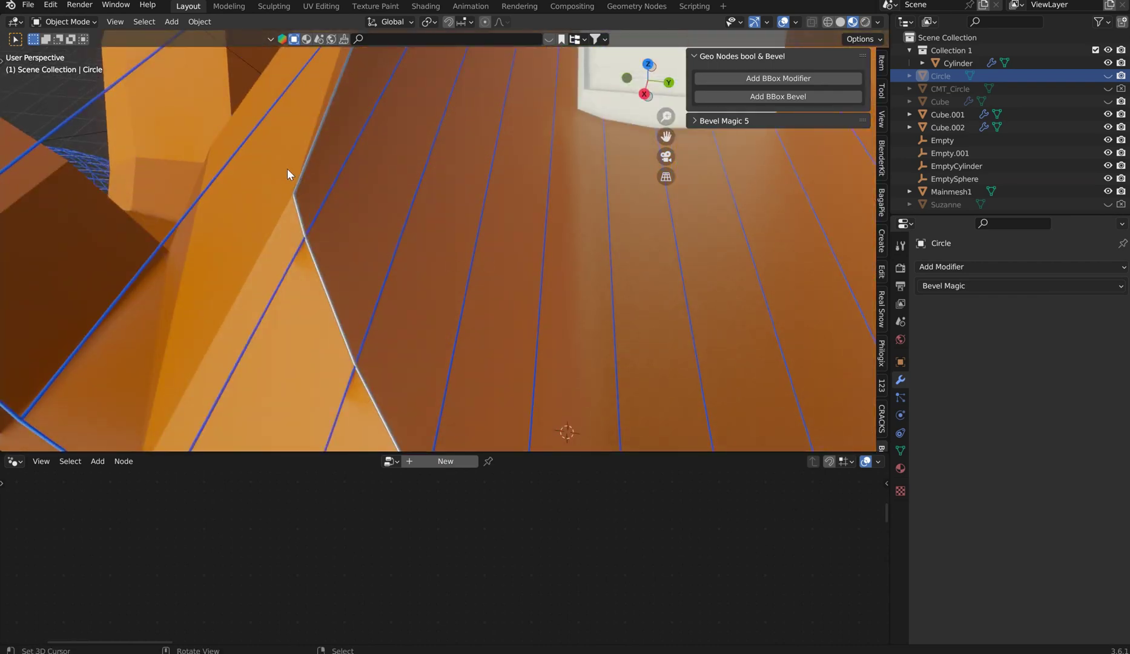
scroll(362, 121, "down", 4)
middle_click_drag(412, 111, 666, 142)
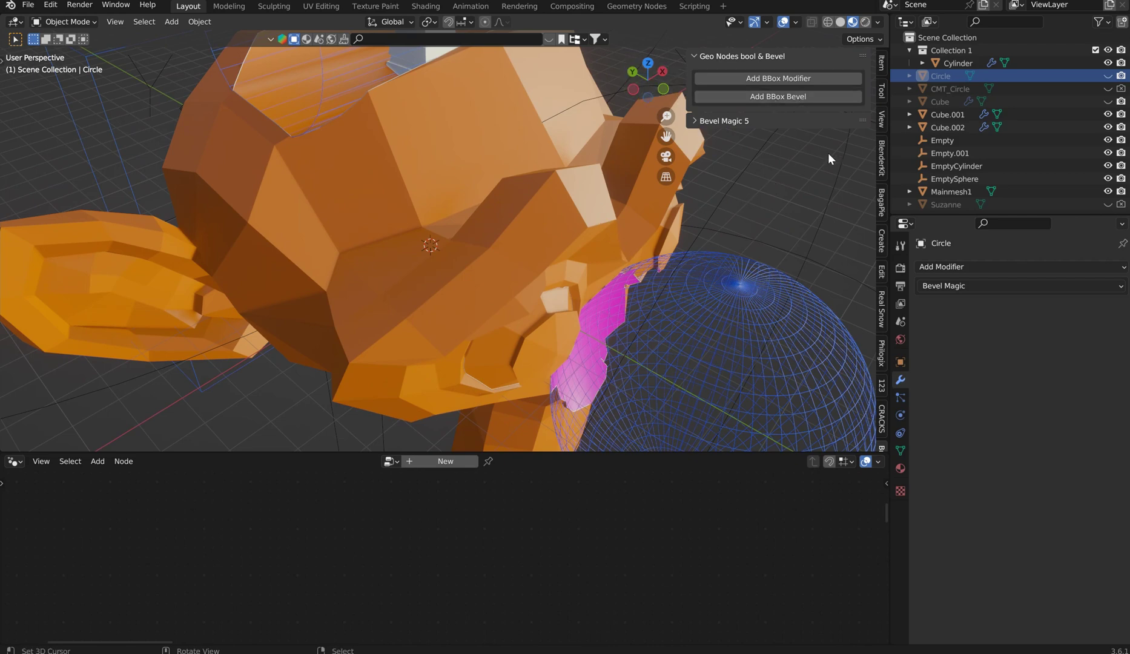
right_click(505, 229)
scroll(619, 248, "down", 4)
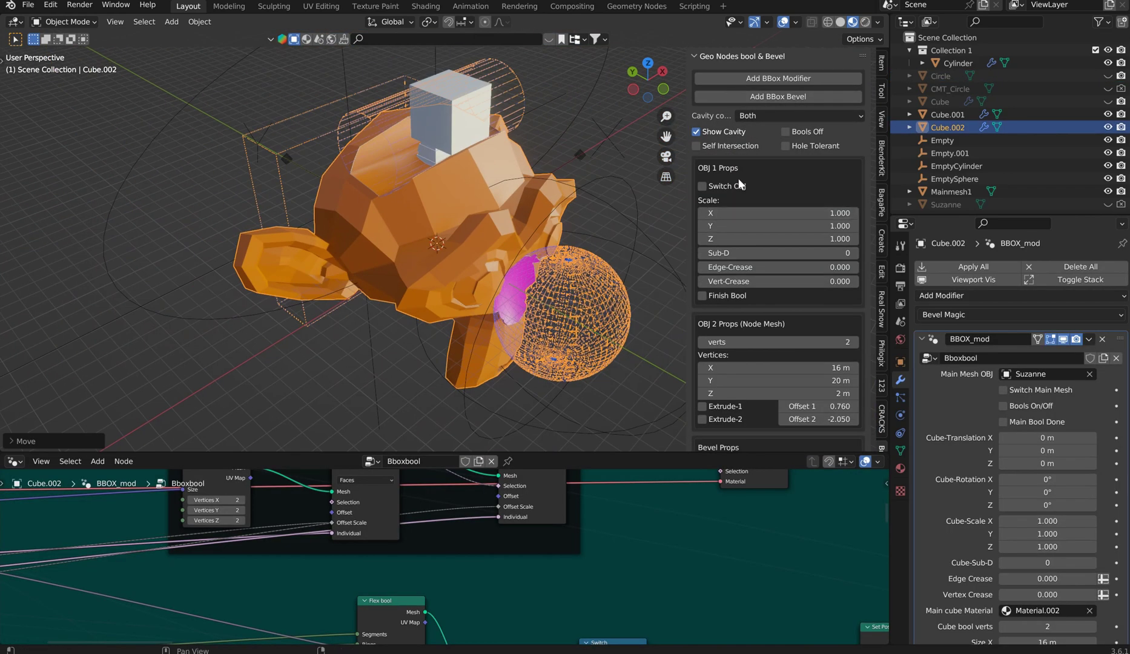
left_click(695, 57)
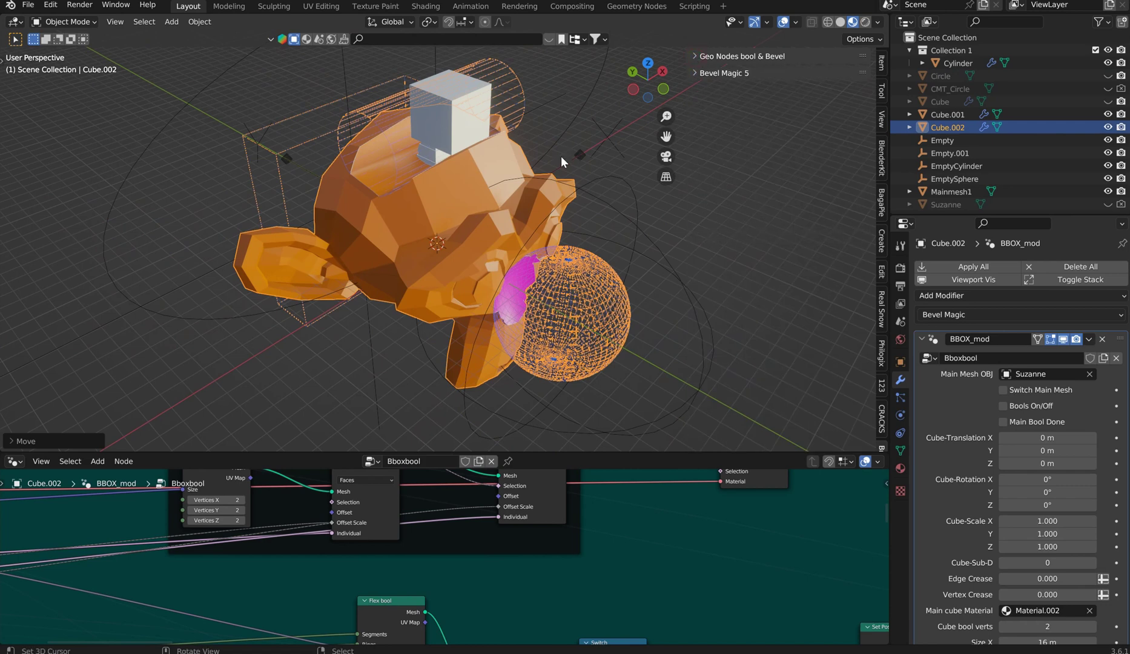
scroll(590, 222, "up", 2)
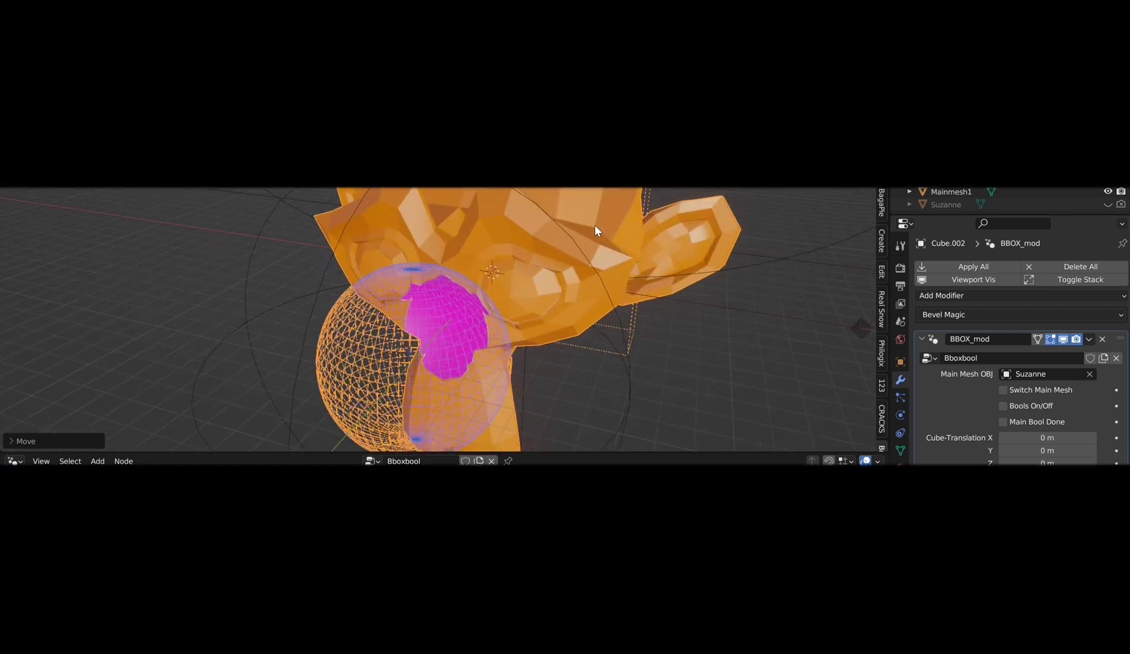